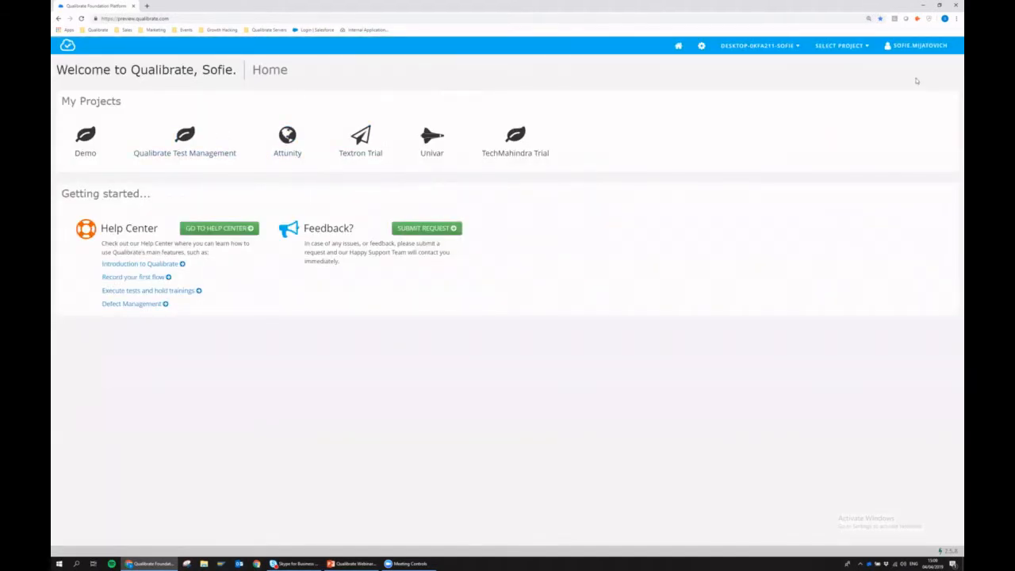
- Open the Demo project from the user menu's My Projects list
left_click(913, 46)
left_click(89, 136)
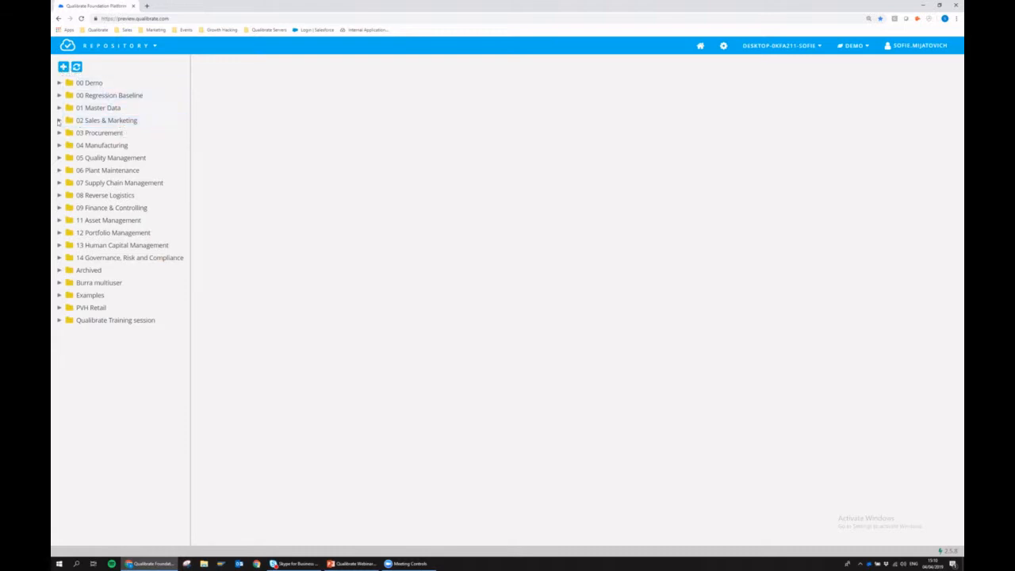
- View the Demo DXC US flow sequence under 02.01.01 Create Quotation, then open 02 Sales & Marketing
left_click(59, 121)
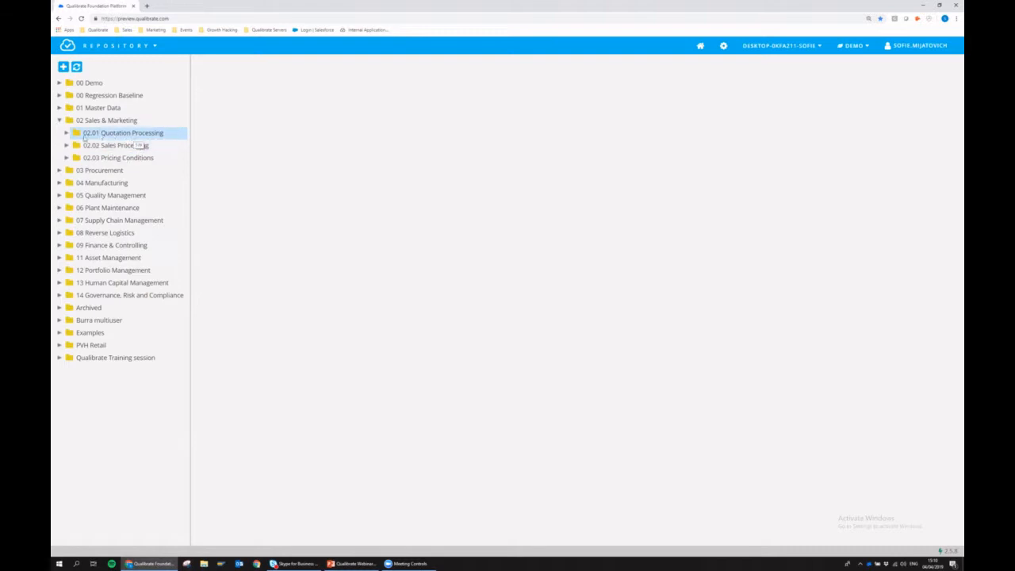
left_click(66, 133)
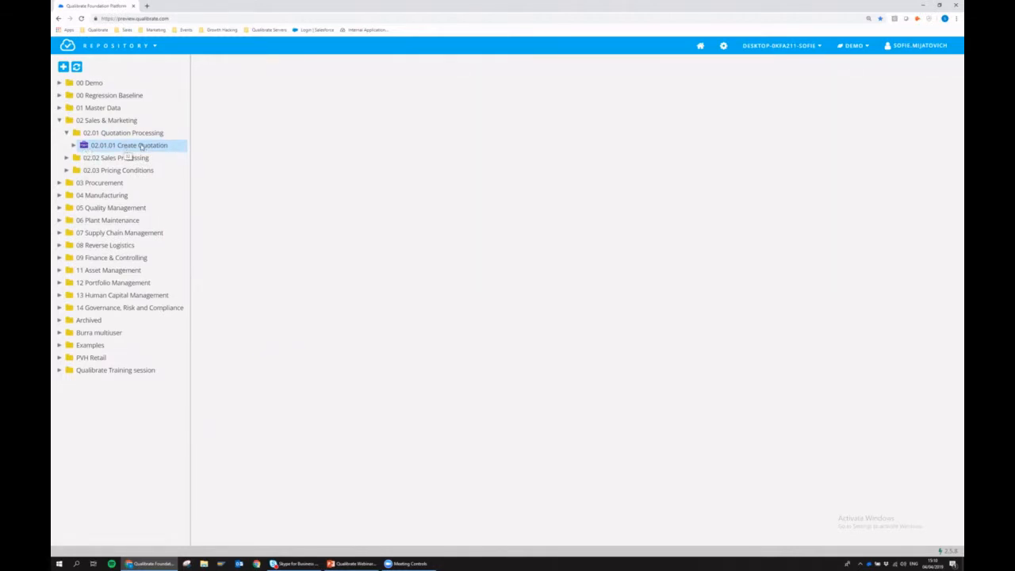
left_click(74, 146)
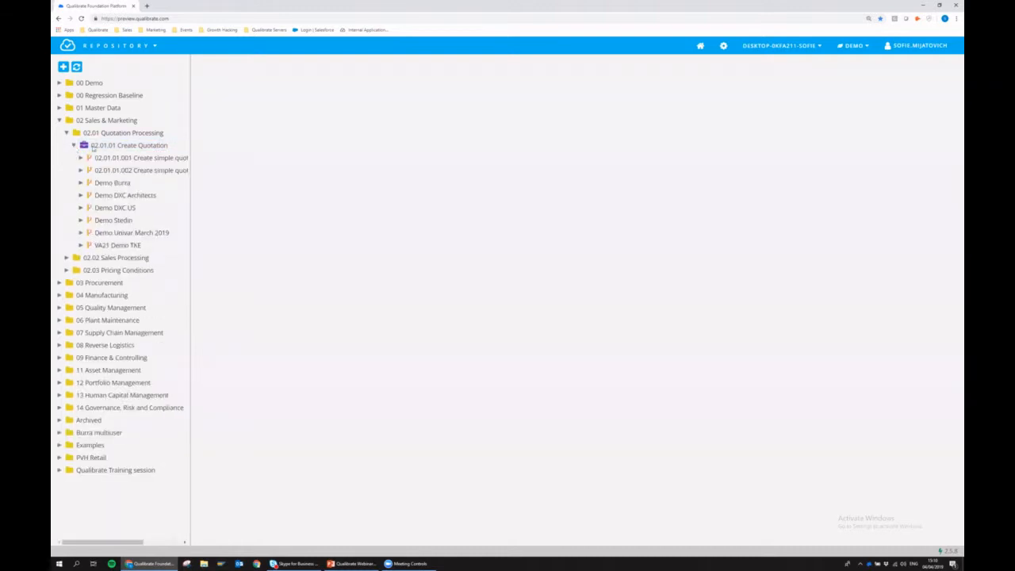
left_click(119, 208)
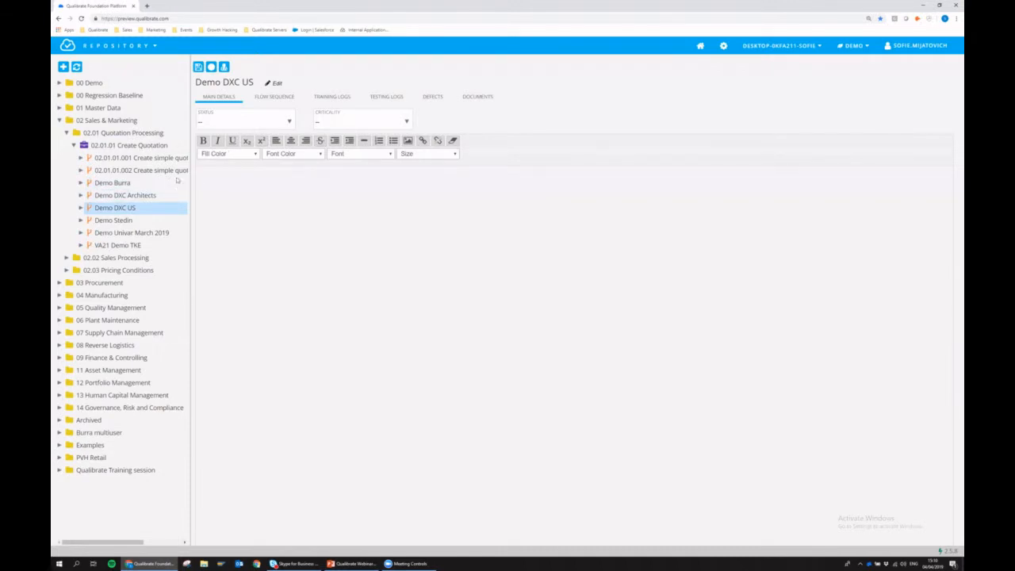
left_click(269, 97)
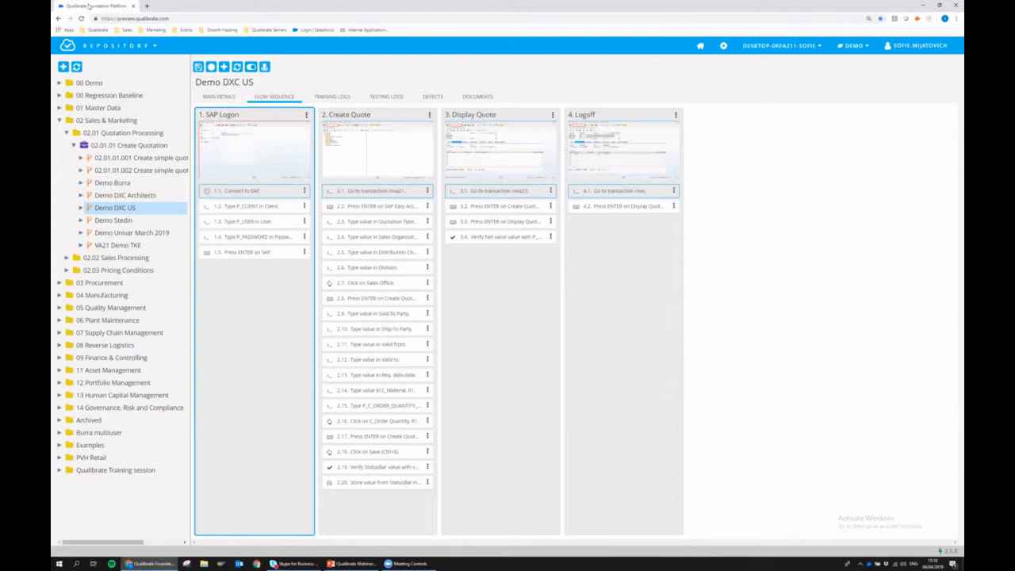
left_click(64, 119)
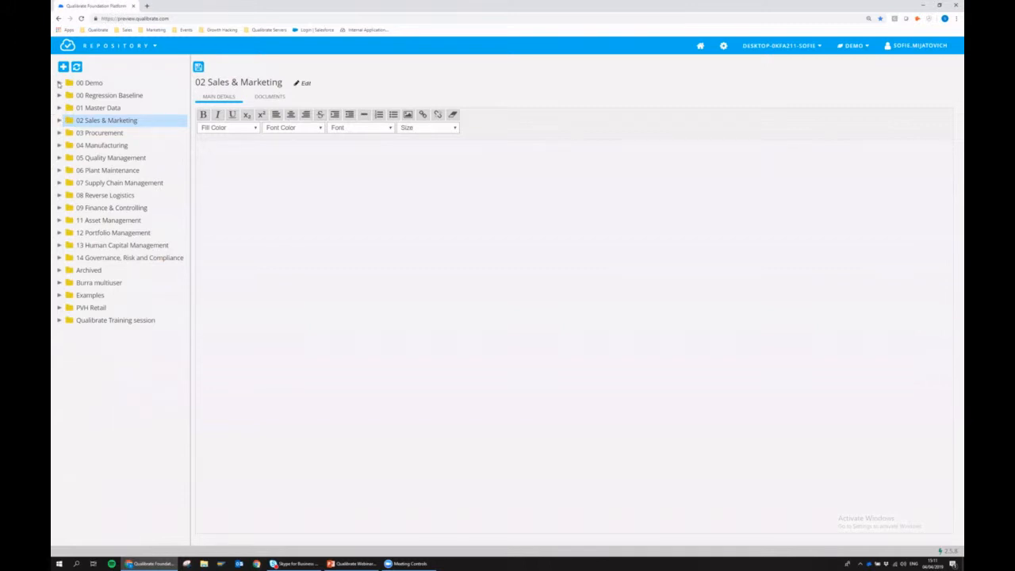
- Add a flow named 'Demo Webinar' under 00 Demo > SAP GUI and open it
left_click(58, 82)
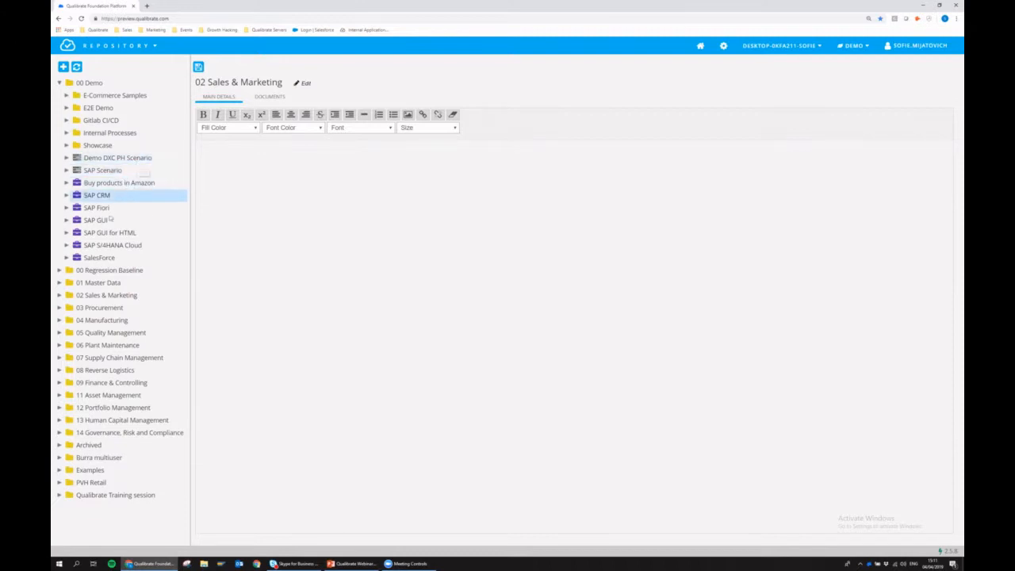
left_click(67, 220)
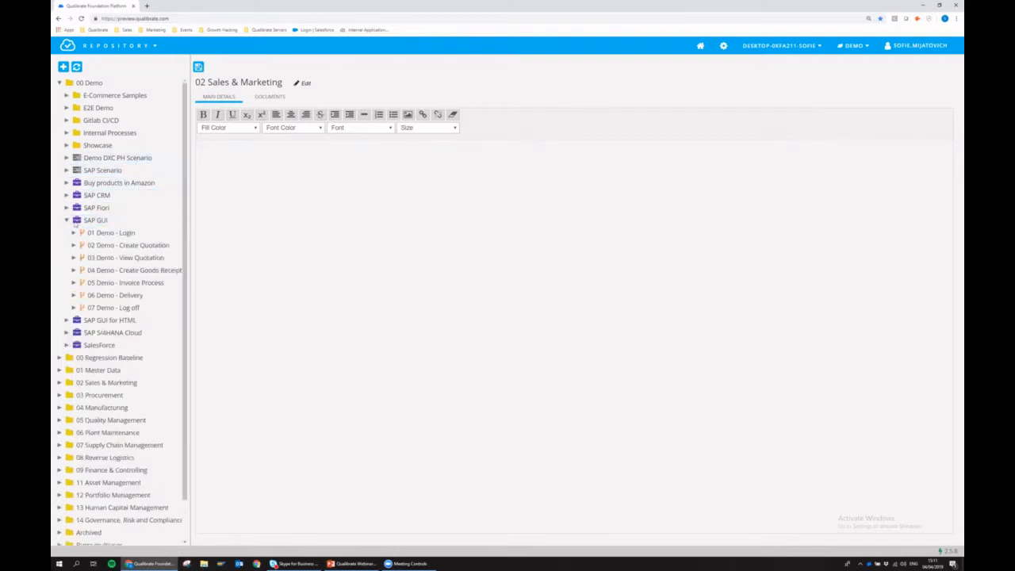
left_click(93, 221)
right_click(93, 222)
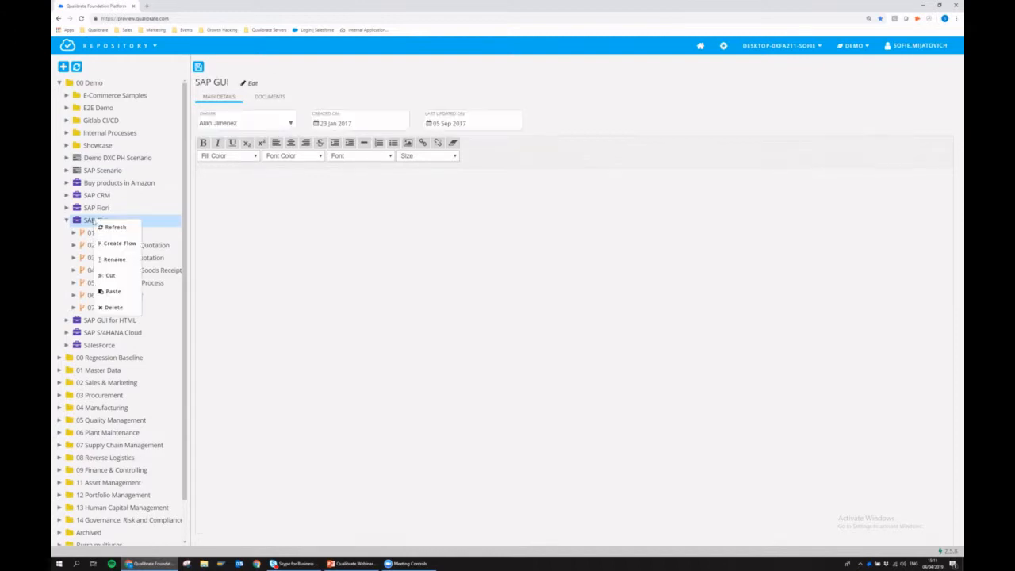
left_click(120, 244)
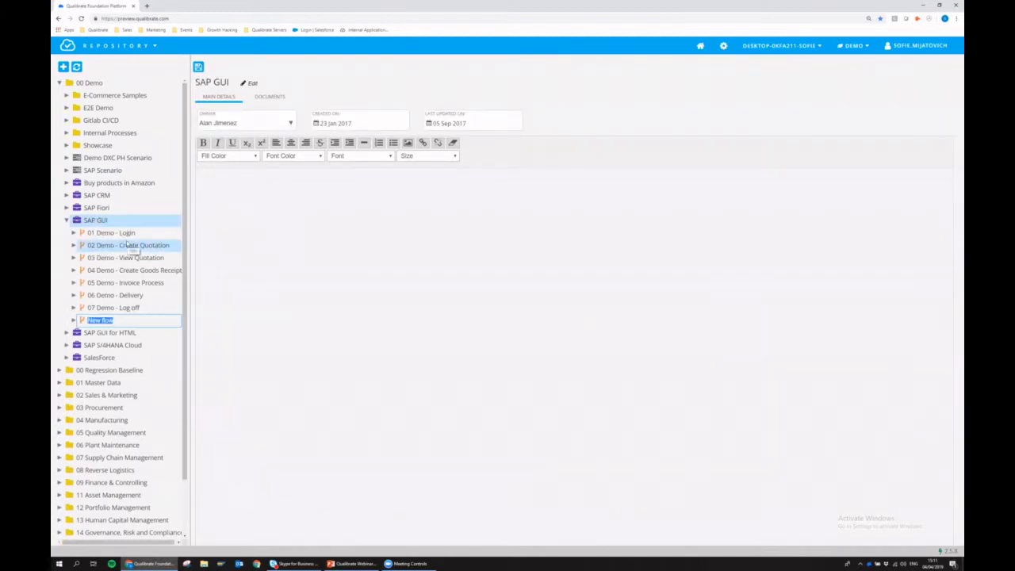
type("Demo Webinar")
key("Return")
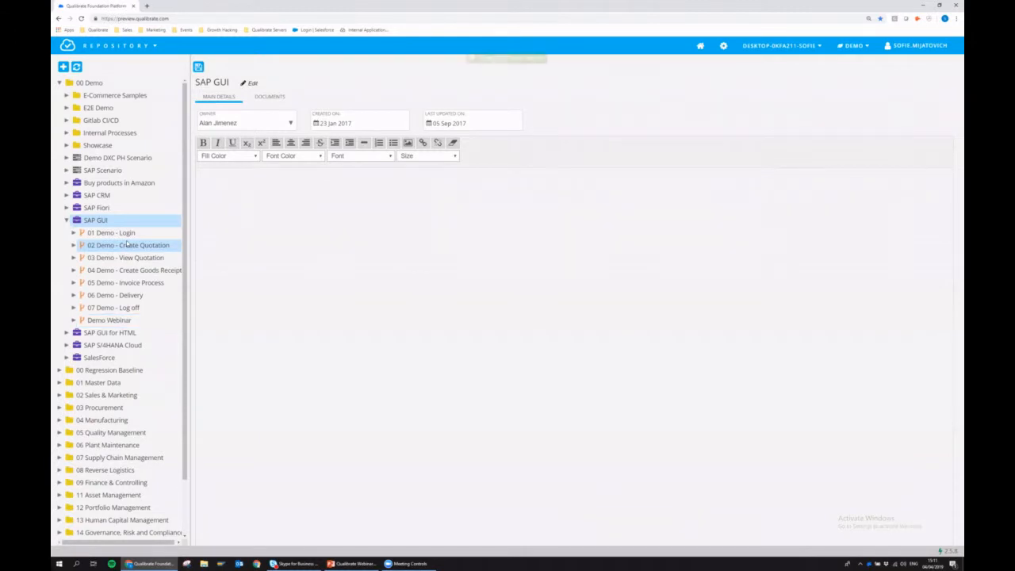
left_click(111, 320)
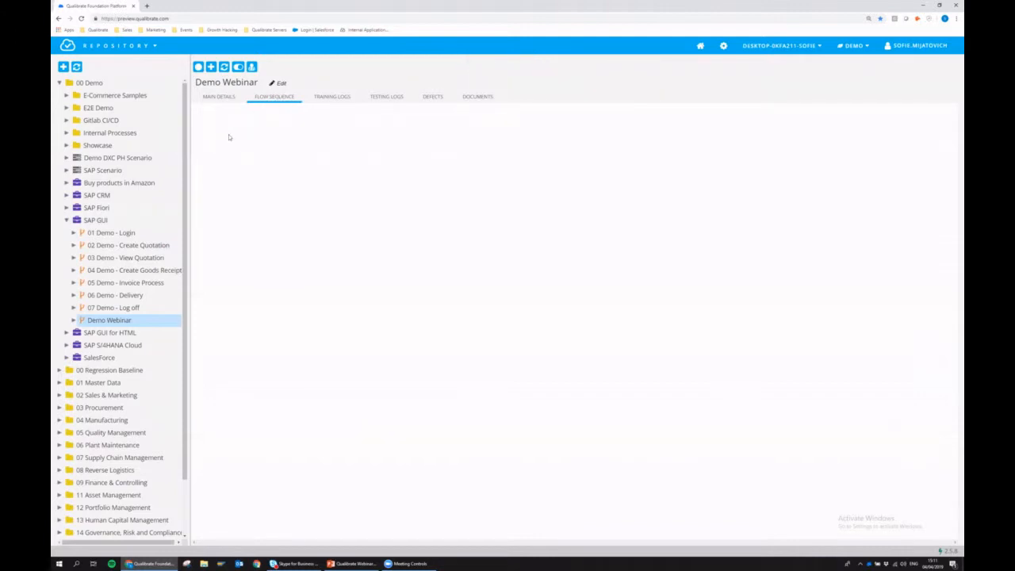
- Give Demo Webinar description 'Info', status In Design, criticality Important, and start recording
left_click(219, 97)
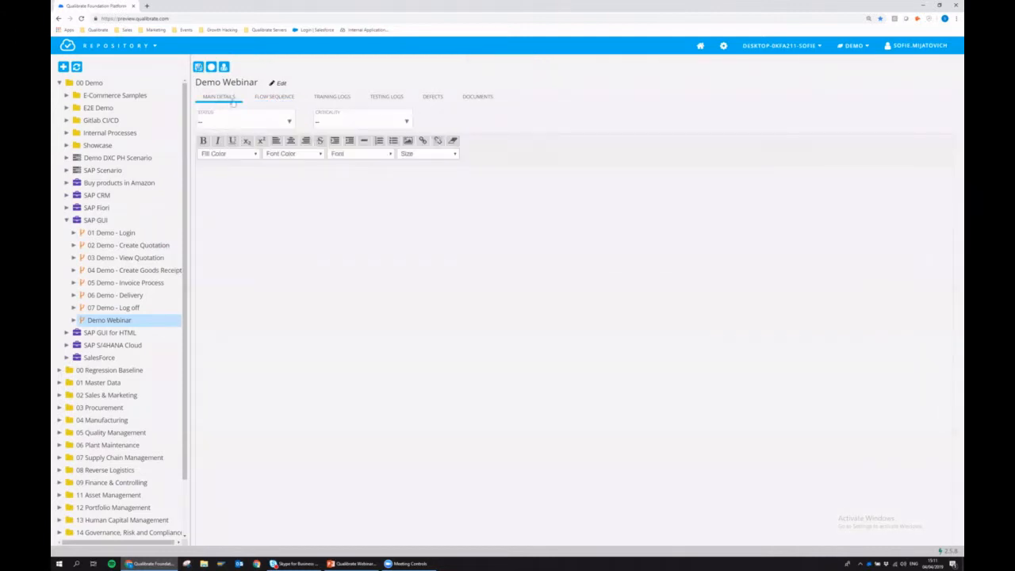
left_click(248, 192)
type("Info")
left_click(212, 124)
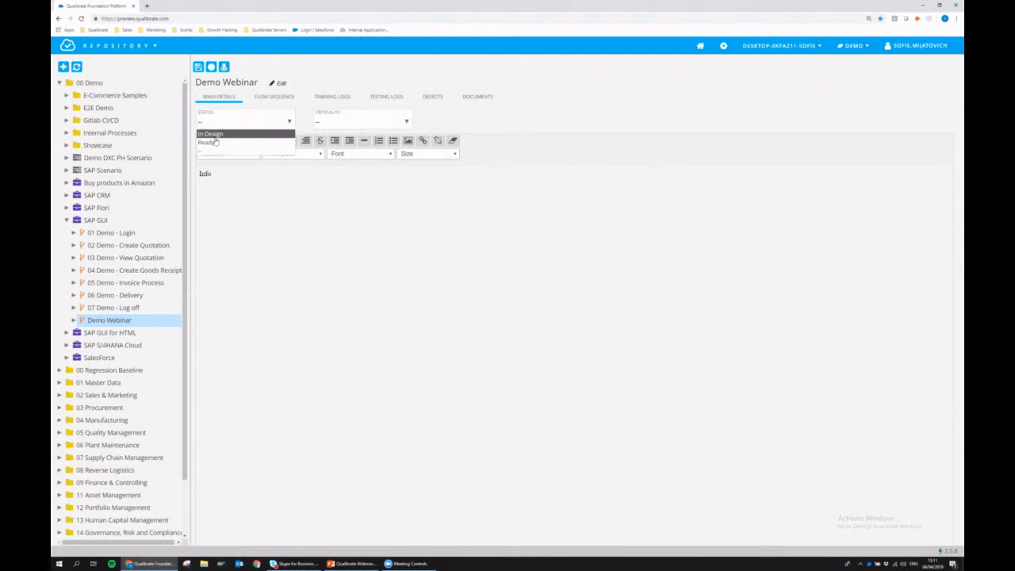
left_click(211, 134)
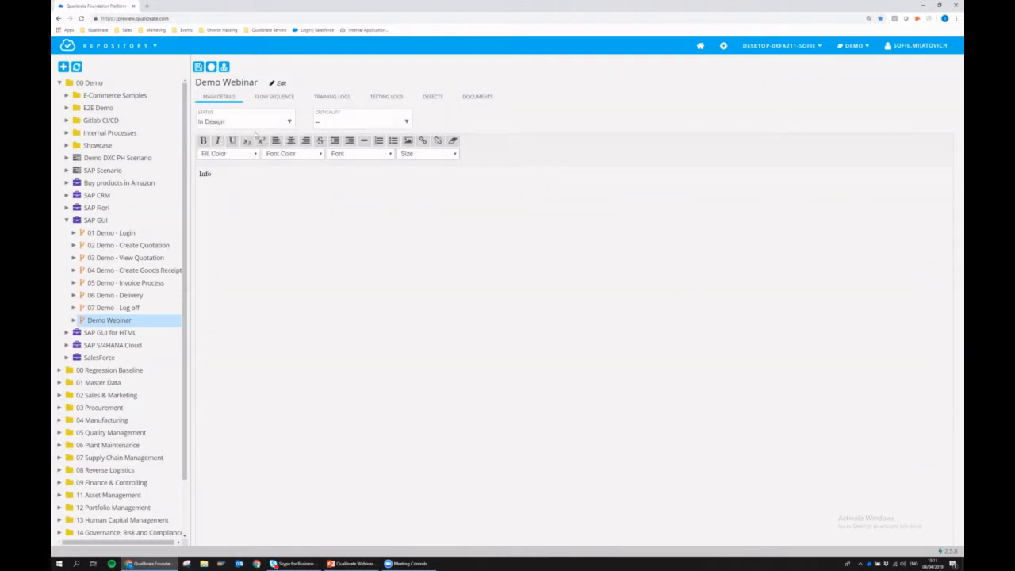
left_click(342, 124)
left_click(329, 142)
left_click(211, 67)
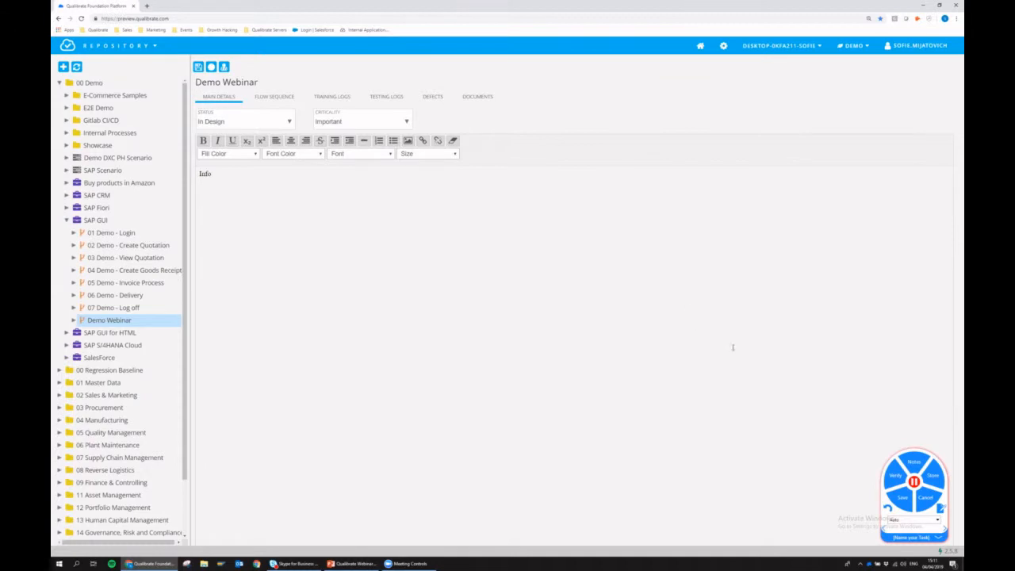
- Move the recorder panel aside and name the recording task 'Login SAP IDES'
left_click(943, 497)
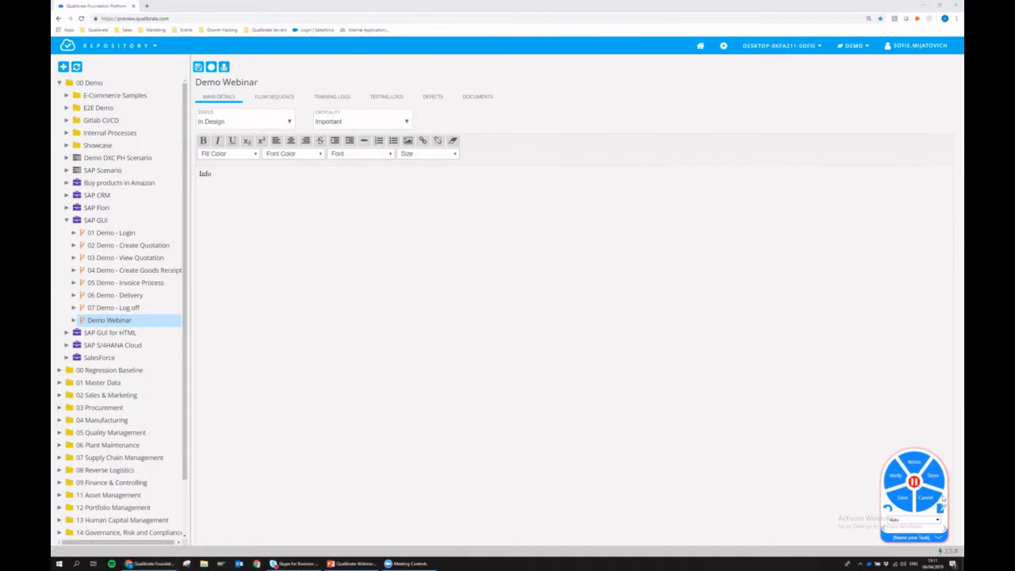
left_click_drag(942, 497, 830, 281)
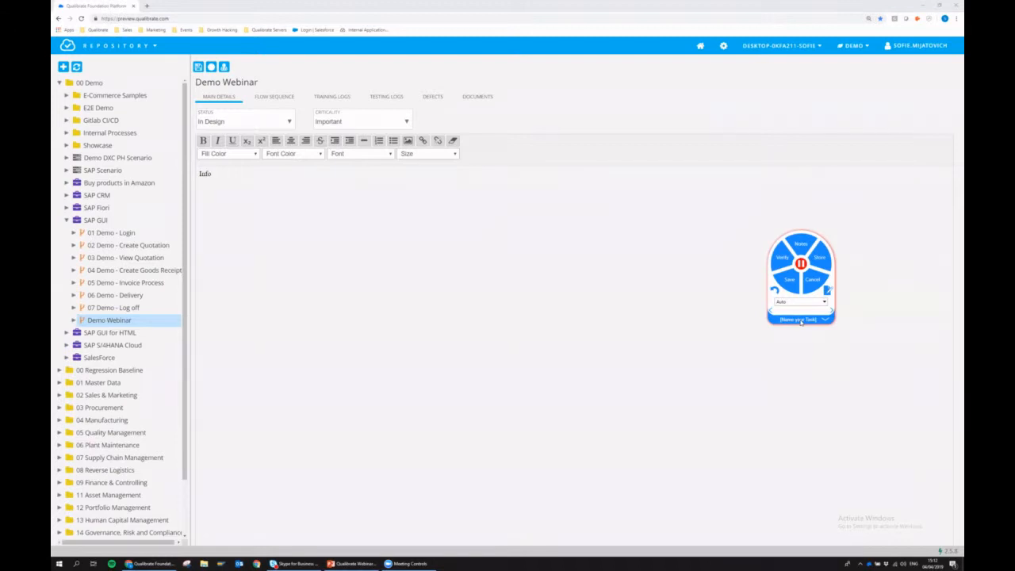
left_click(799, 321)
type("Login SAP IDES")
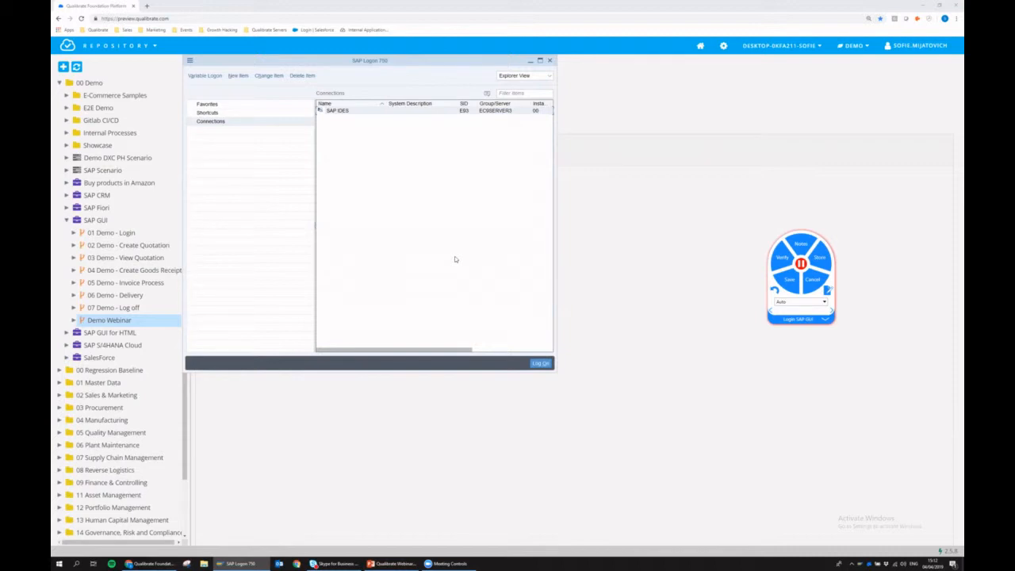
- Connect to SAP IDES and log on with the user name and password
double_click(334, 112)
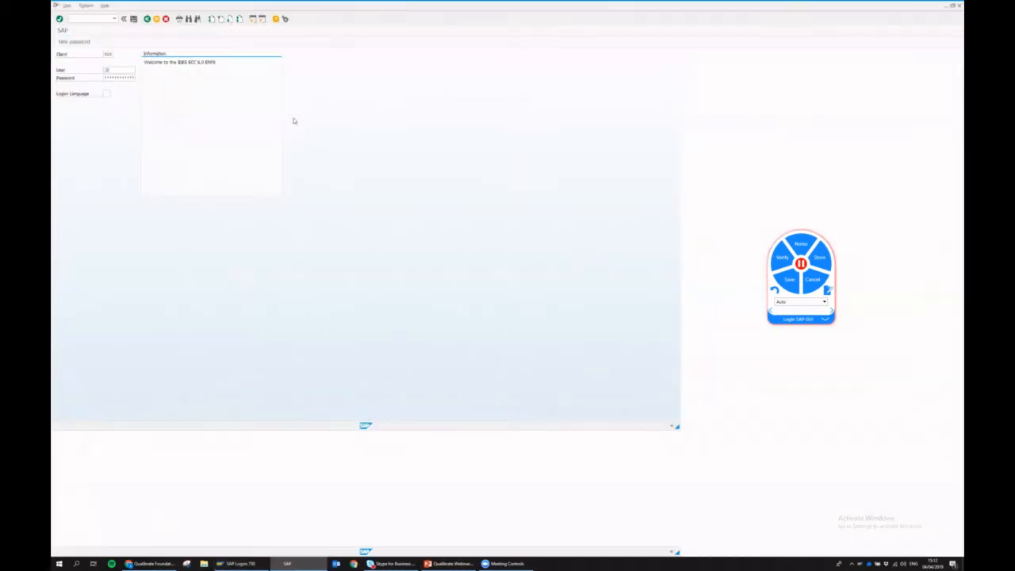
type("user11")
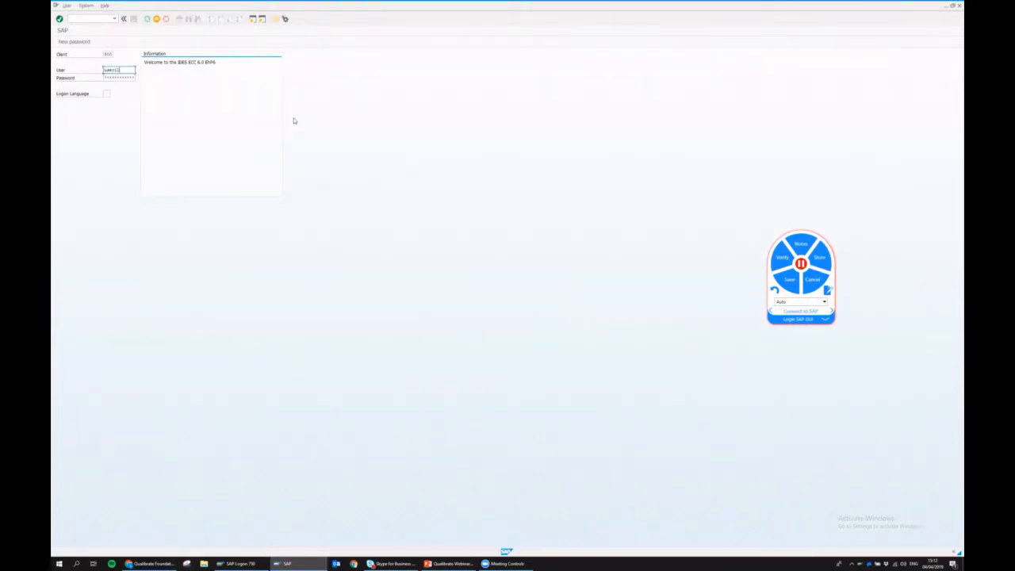
key("Tab")
type("*****")
key("Return")
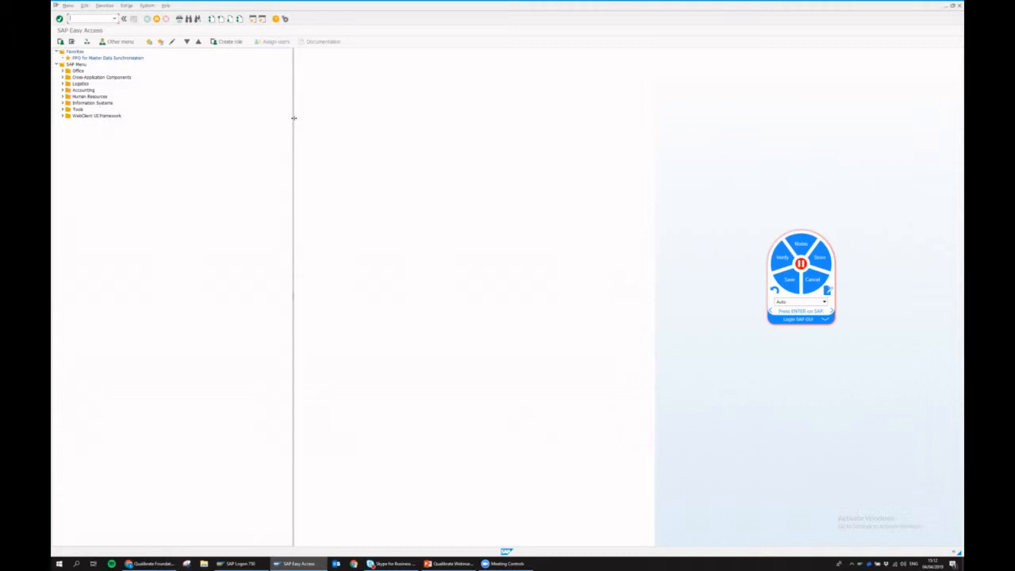
- Expand the recorder, step back and forth through the recorded login steps, then collapse it
left_click(826, 321)
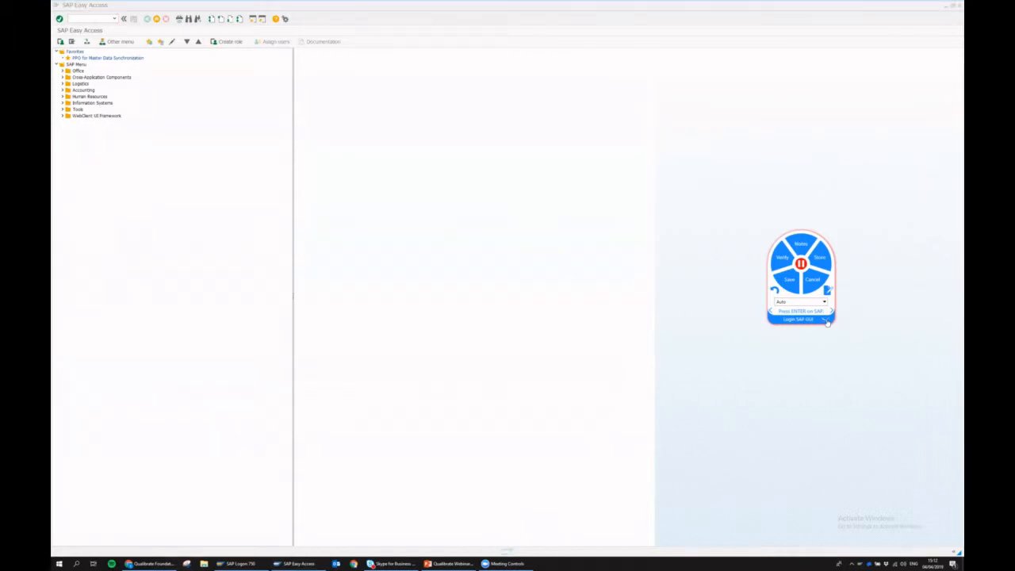
left_click(825, 321)
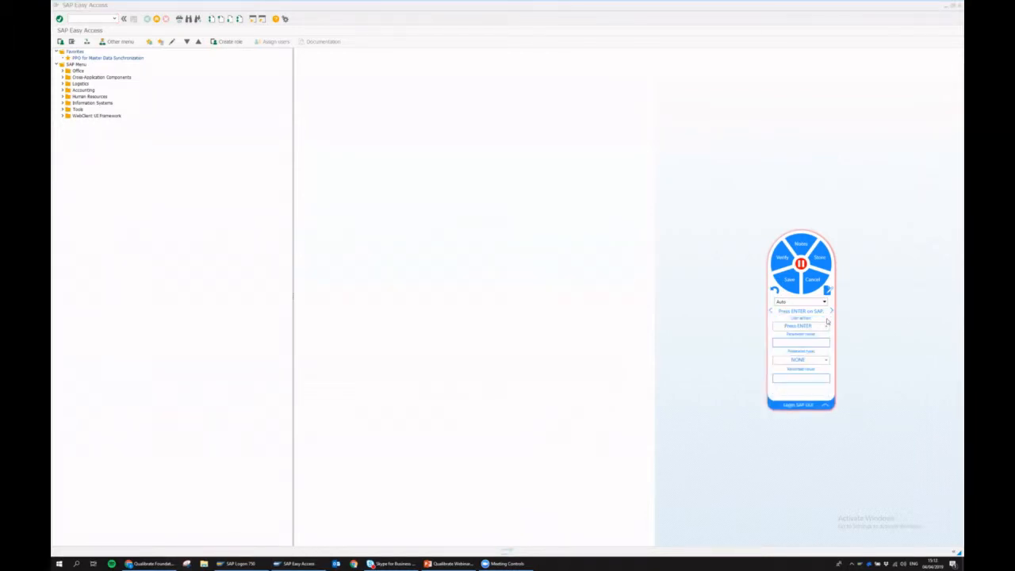
left_click(769, 312)
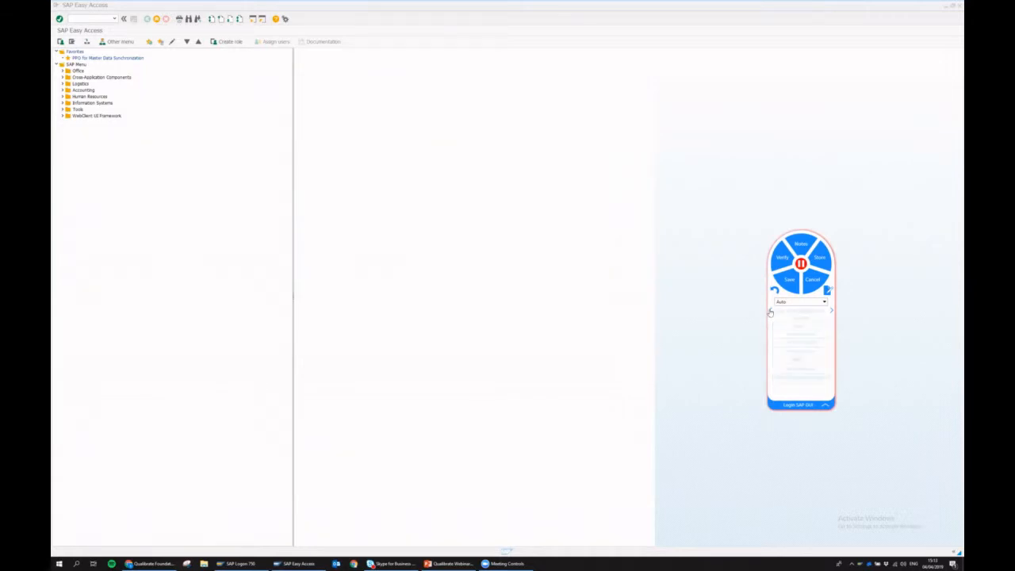
left_click(769, 311)
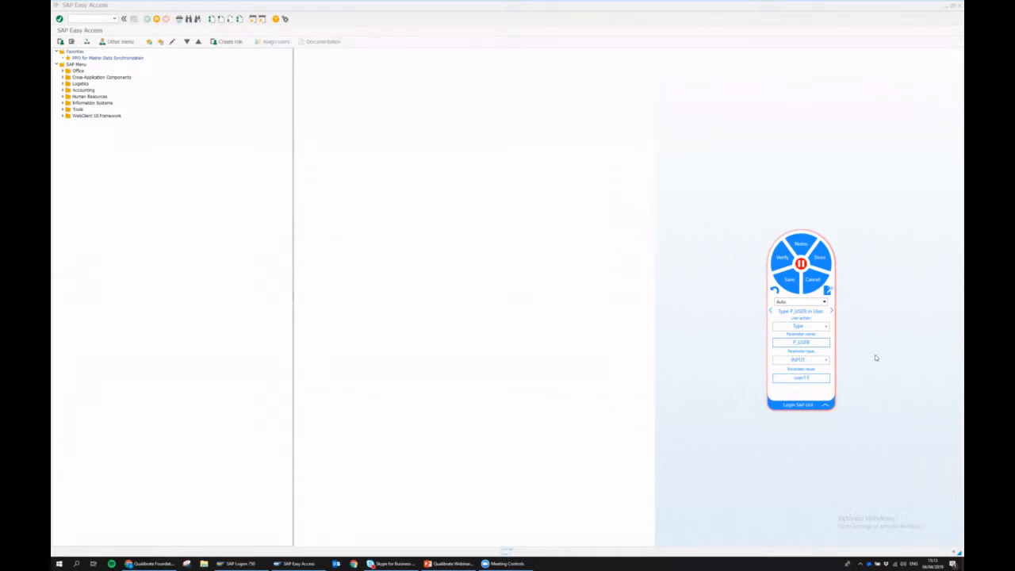
left_click(833, 312)
left_click(825, 405)
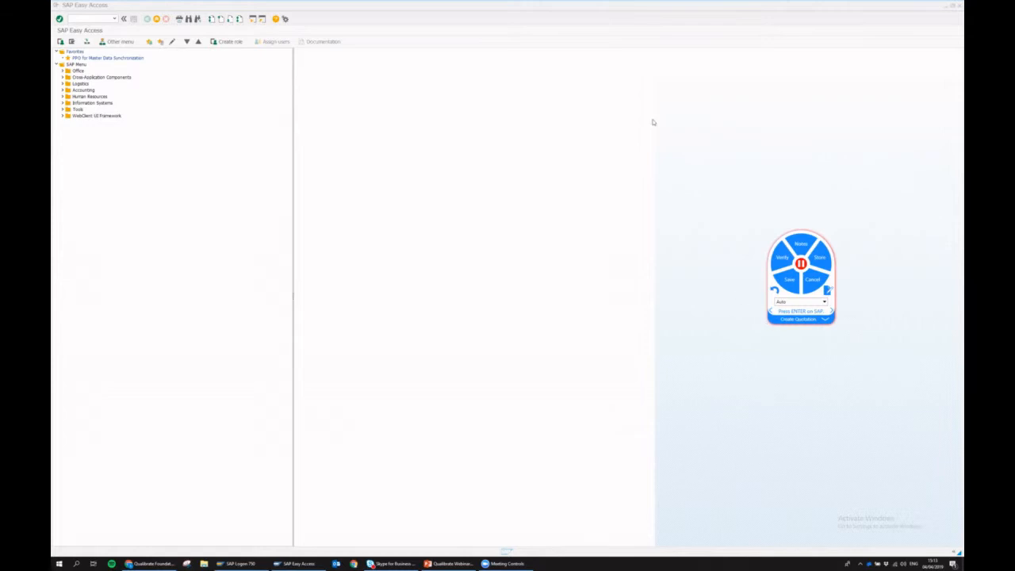
- Start a VA21 quotation of type QT for sales organization 1000, distribution channel 10
left_click(91, 18)
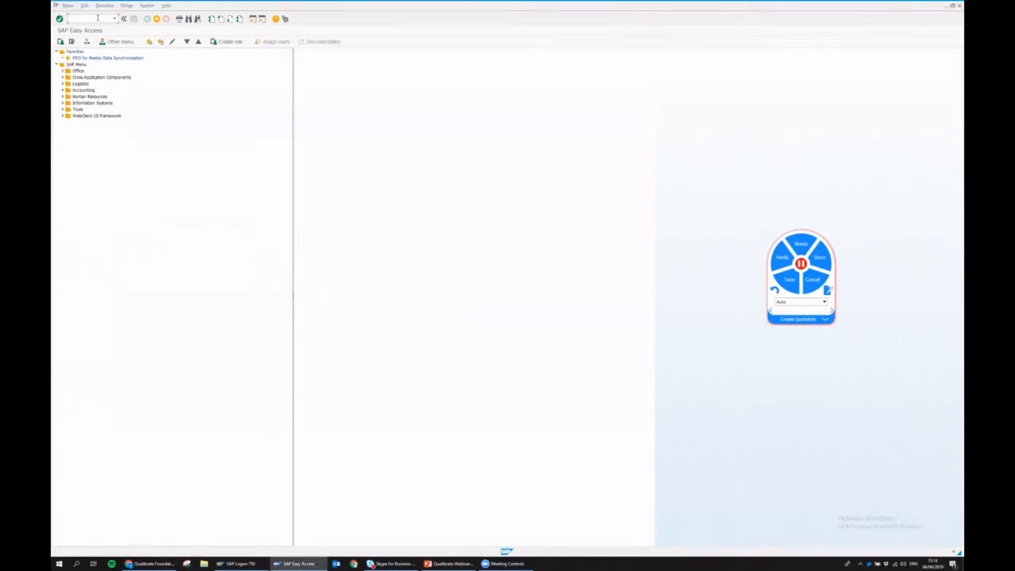
type("va21")
key("Return")
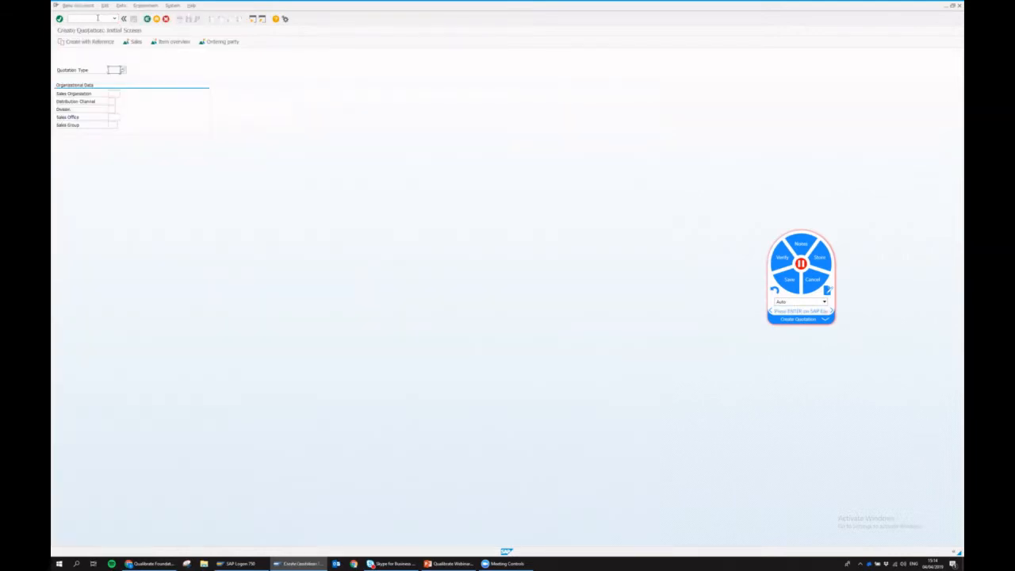
type("QT")
key("Tab")
type("1000")
key("Tab")
type("10")
key("Tab")
key("Return")
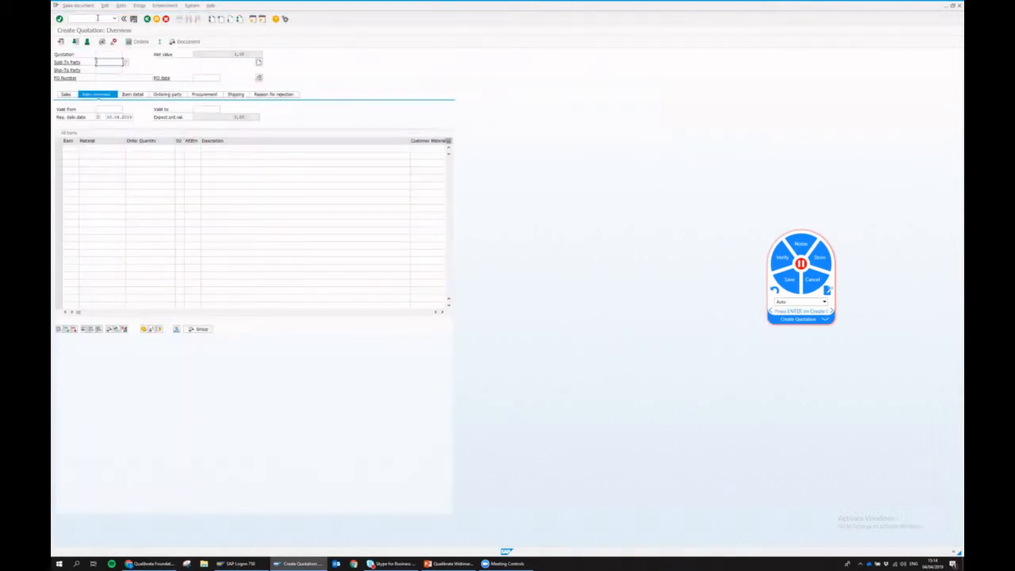
- Enter sold-to and ship-to party 1000, add 1 of material P-100, and save
type("1000")
key("Tab")
type("1000")
left_click(94, 147)
type("p-100")
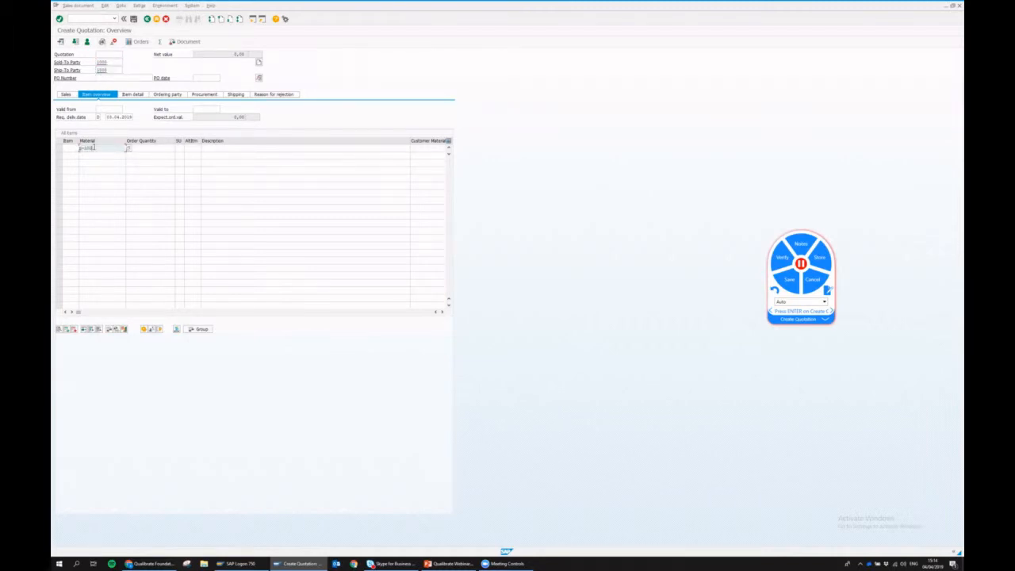
key("Tab")
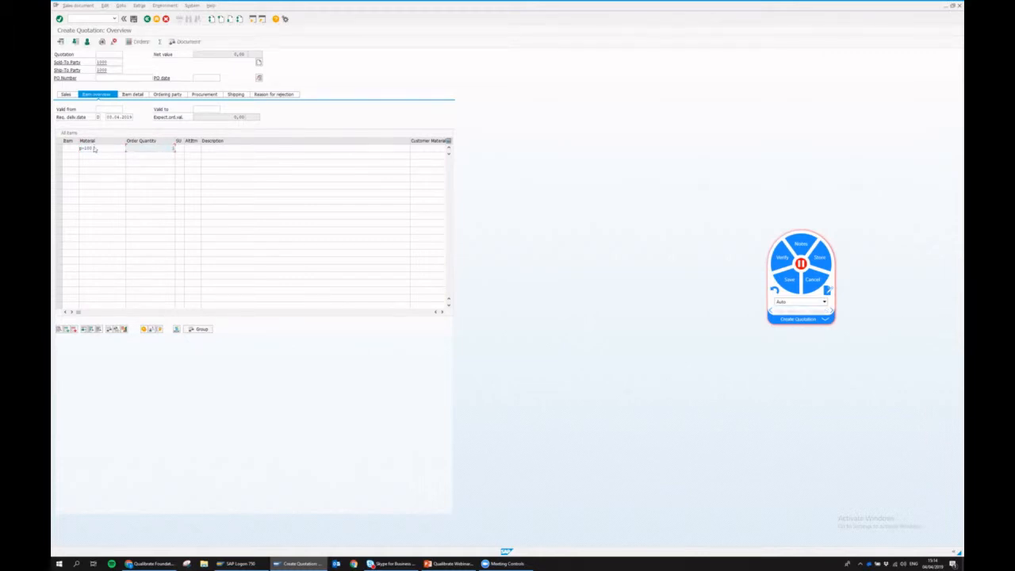
type("1")
key("Return")
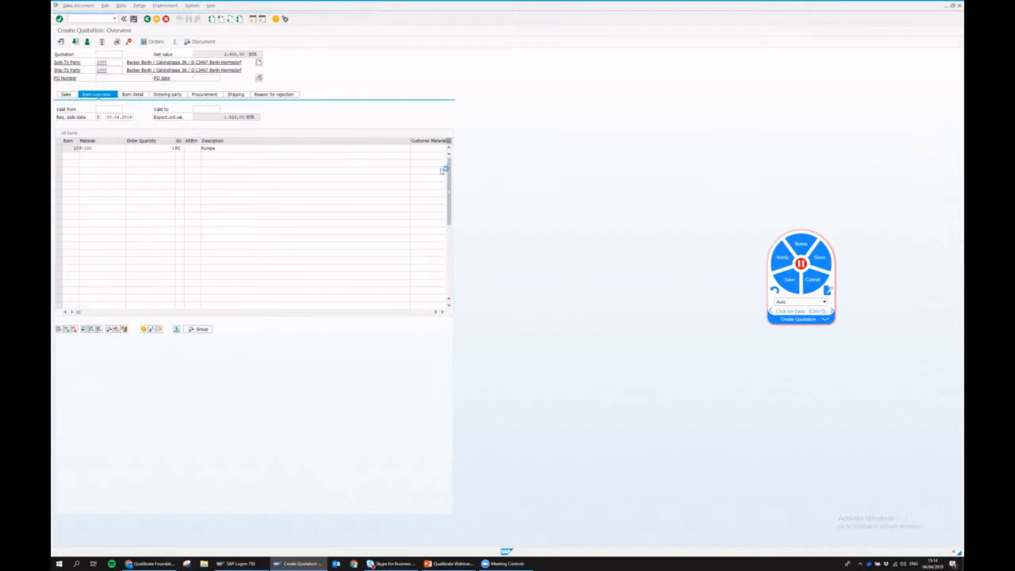
key("ctrl+s")
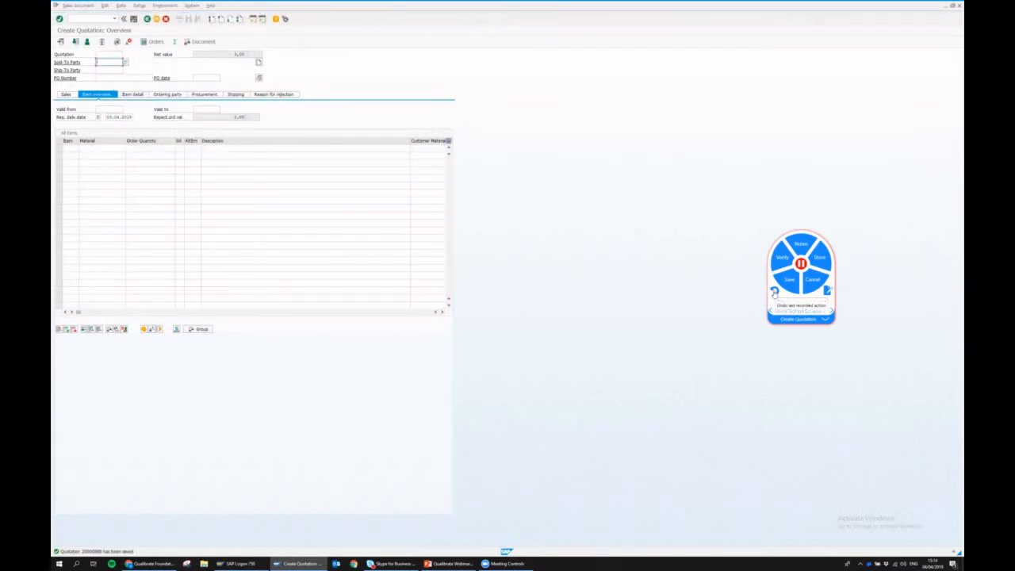
- Open and close the step notes, pause and resume recording, then exit to Easy Access
left_click(803, 247)
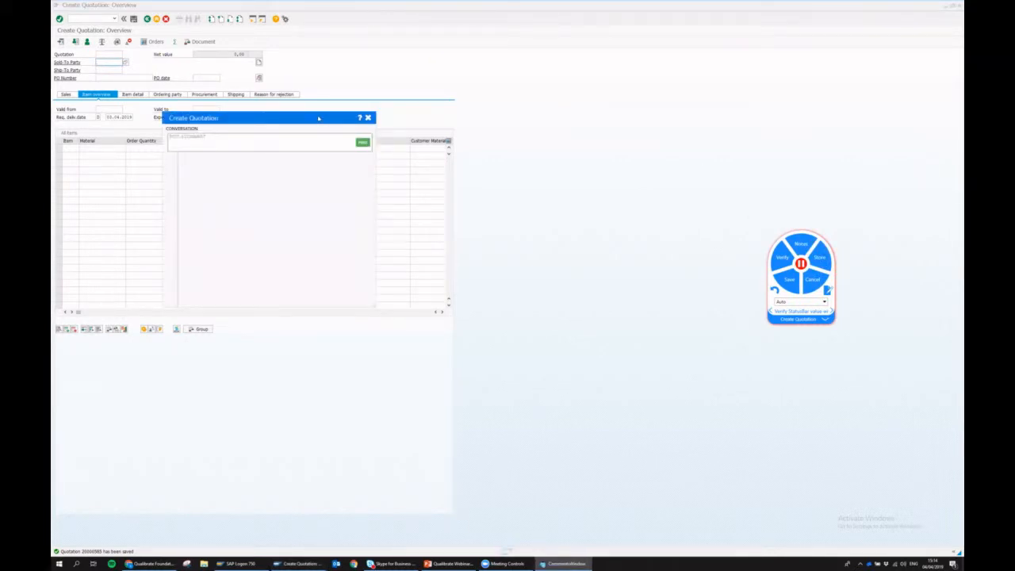
left_click(496, 133)
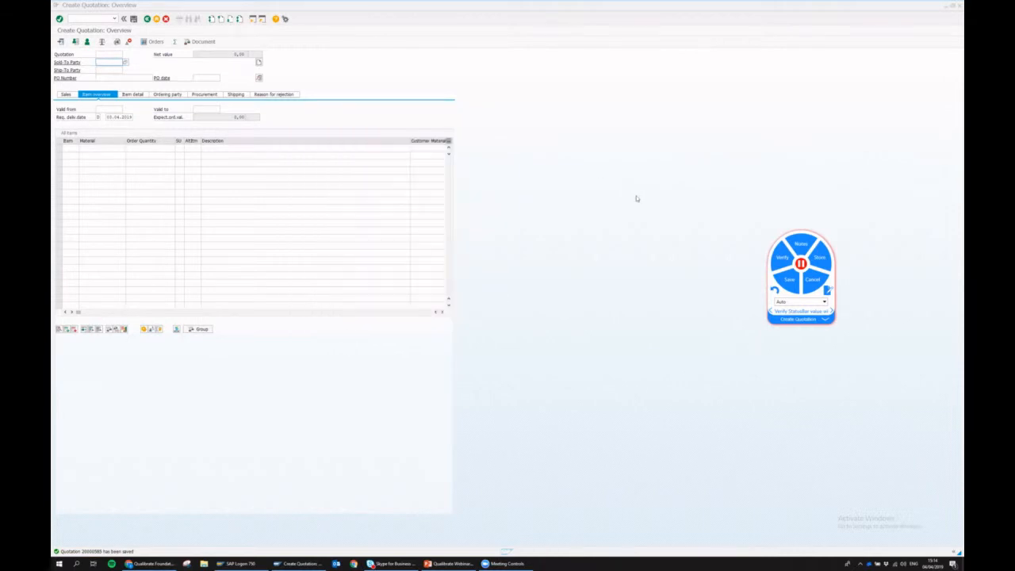
left_click(801, 267)
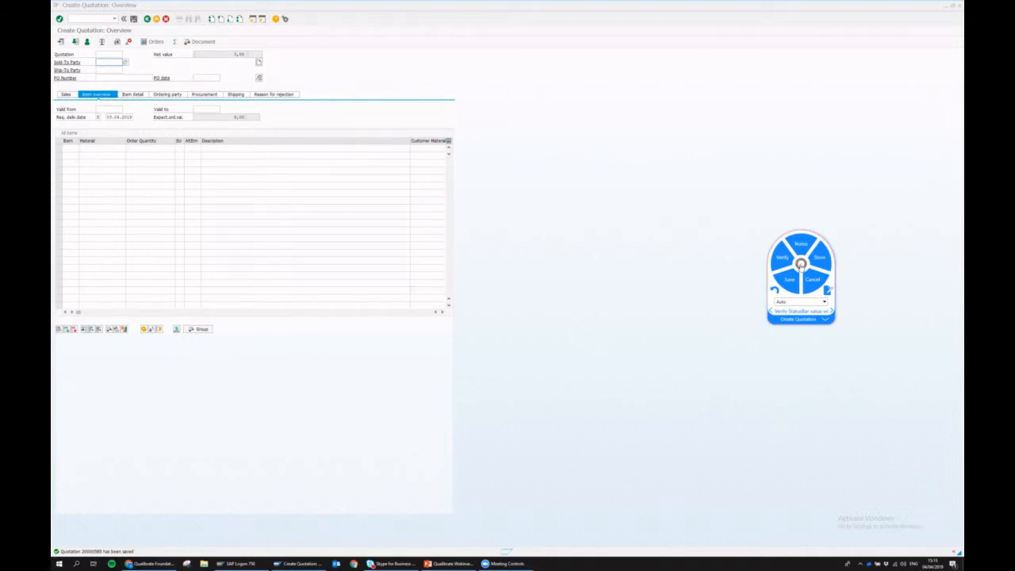
left_click(801, 264)
left_click(156, 19)
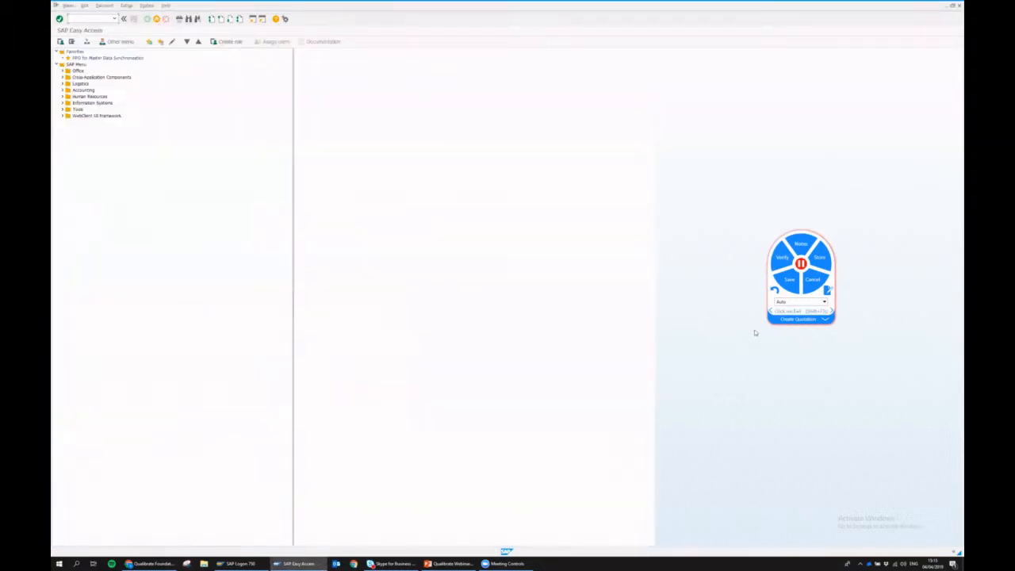
- Name the recorder step 'View', display the saved quotation with VA23, and enter verification mode
left_click(795, 320)
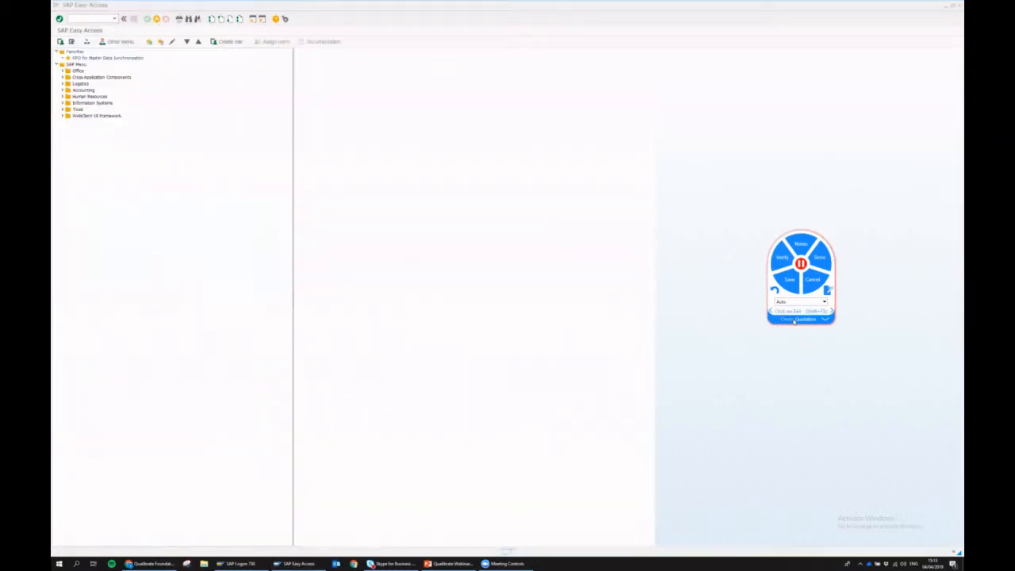
type("View")
left_click(72, 18)
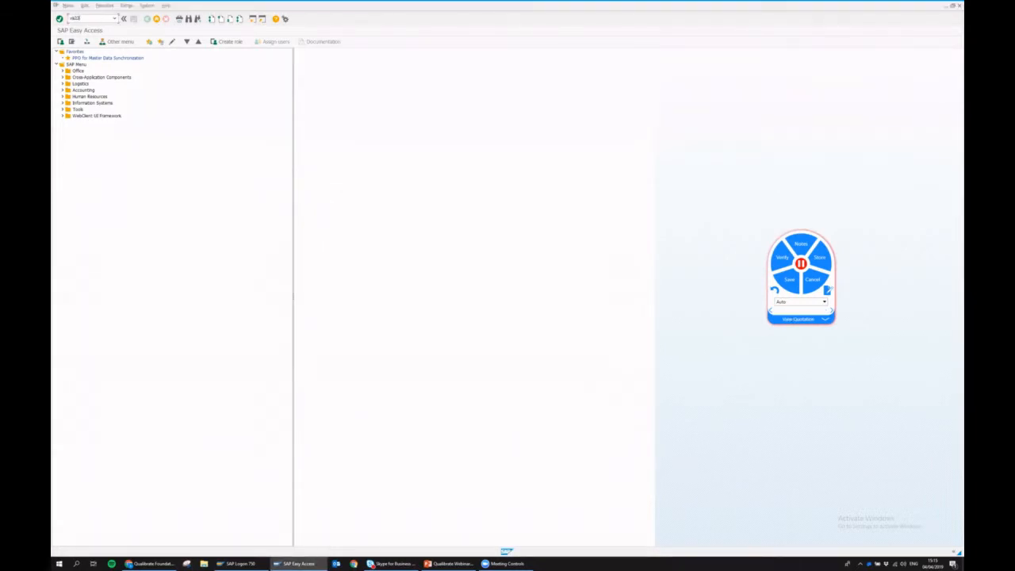
key("Return")
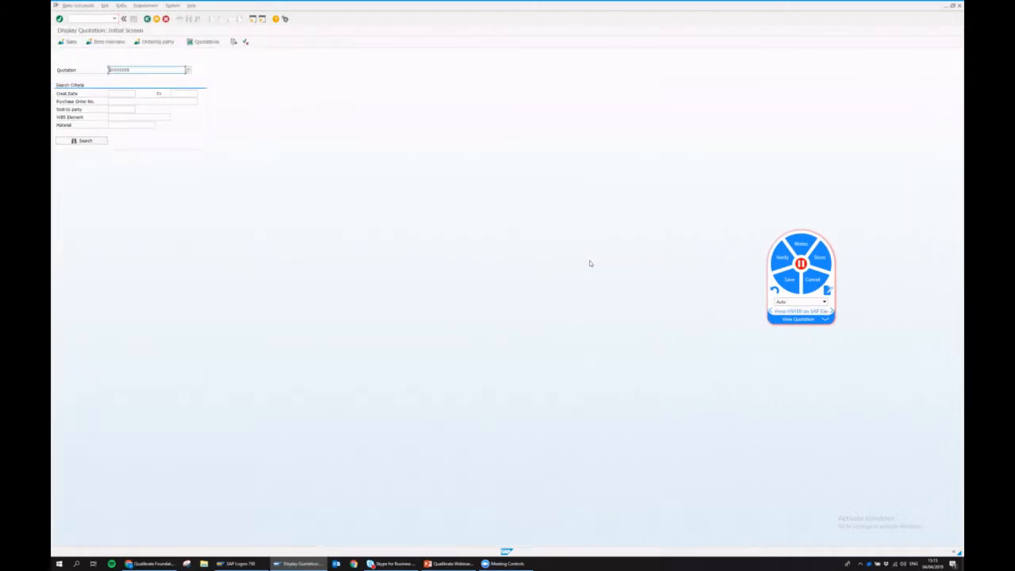
key("Return")
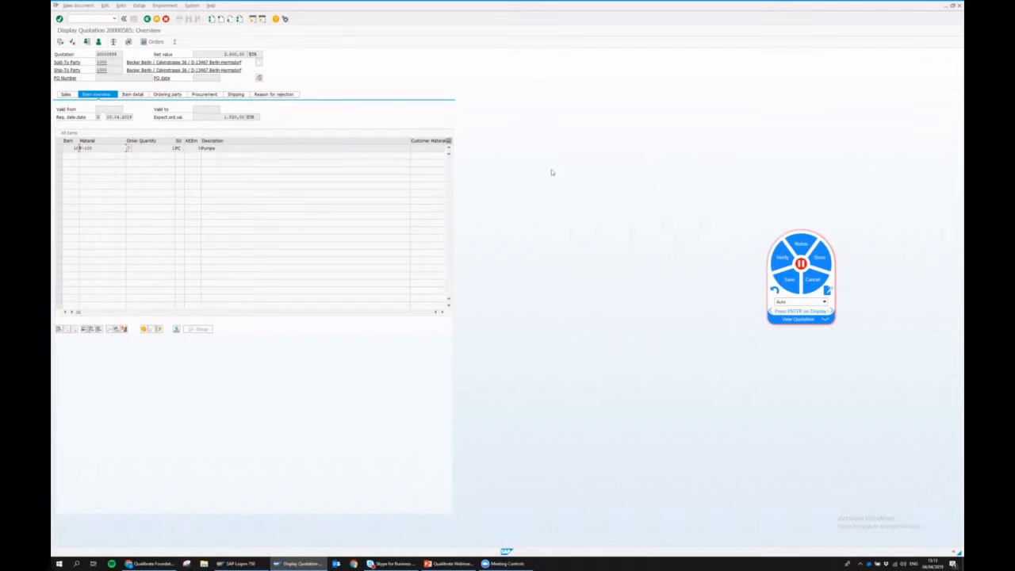
left_click(781, 259)
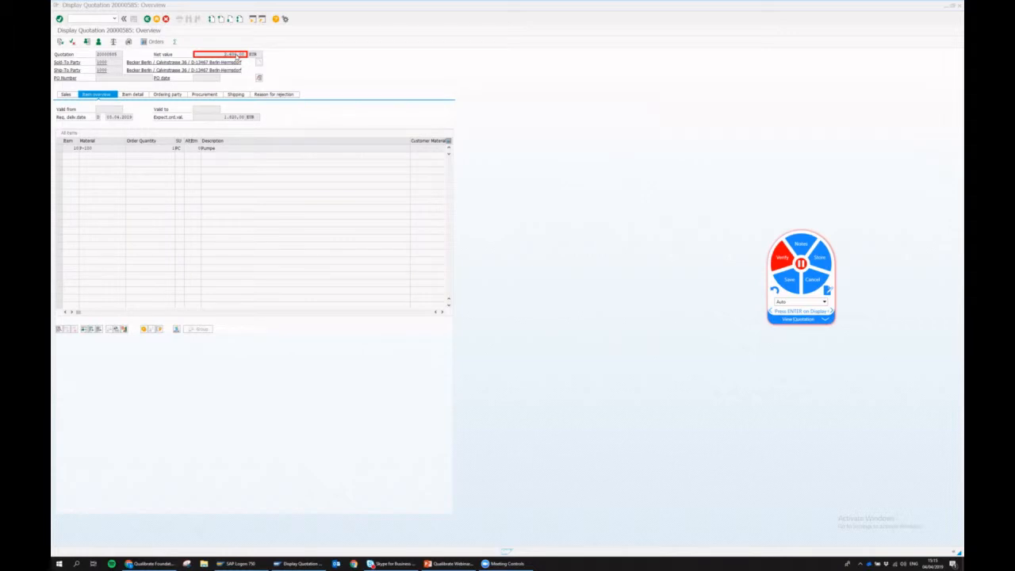
- Record a verify check on the quotation's net value 2,600.00 and expand its step details
left_click(236, 57)
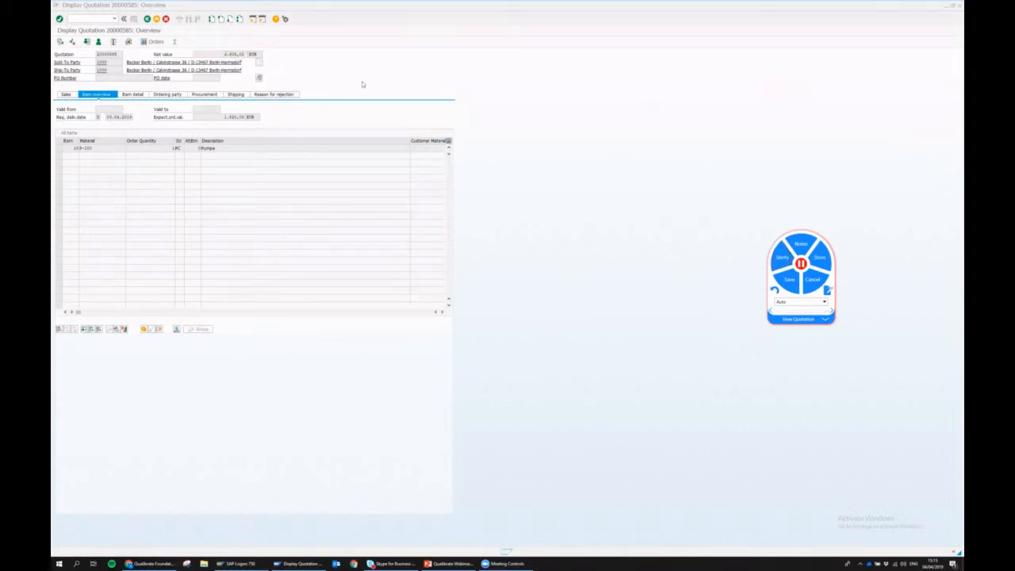
left_click(827, 289)
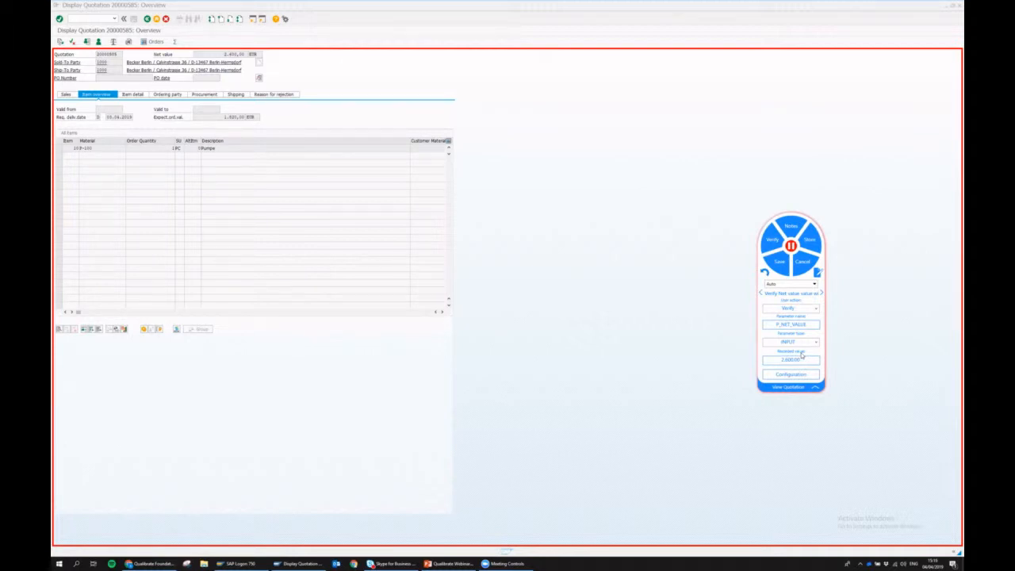
left_click(769, 370)
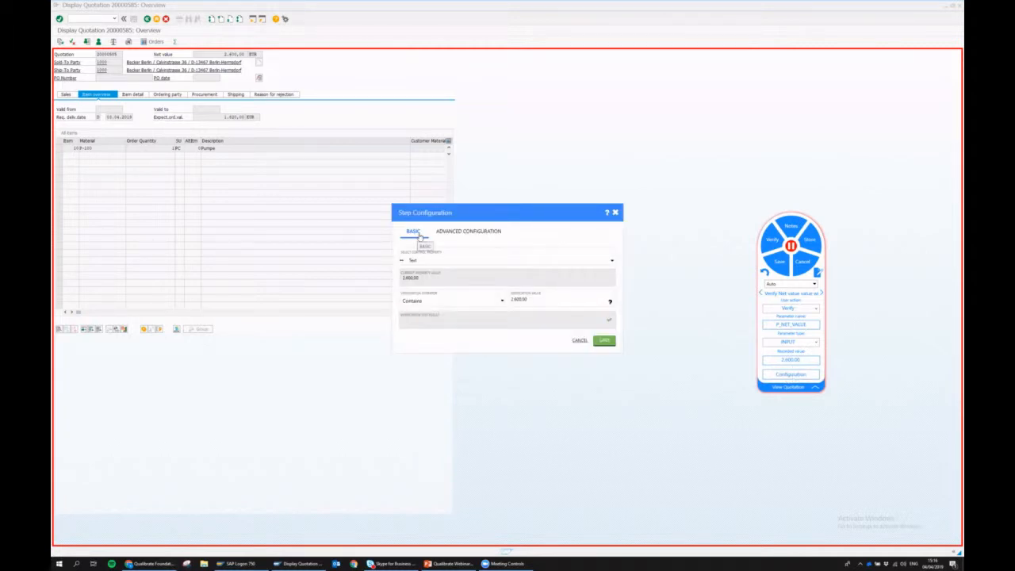
left_click(421, 304)
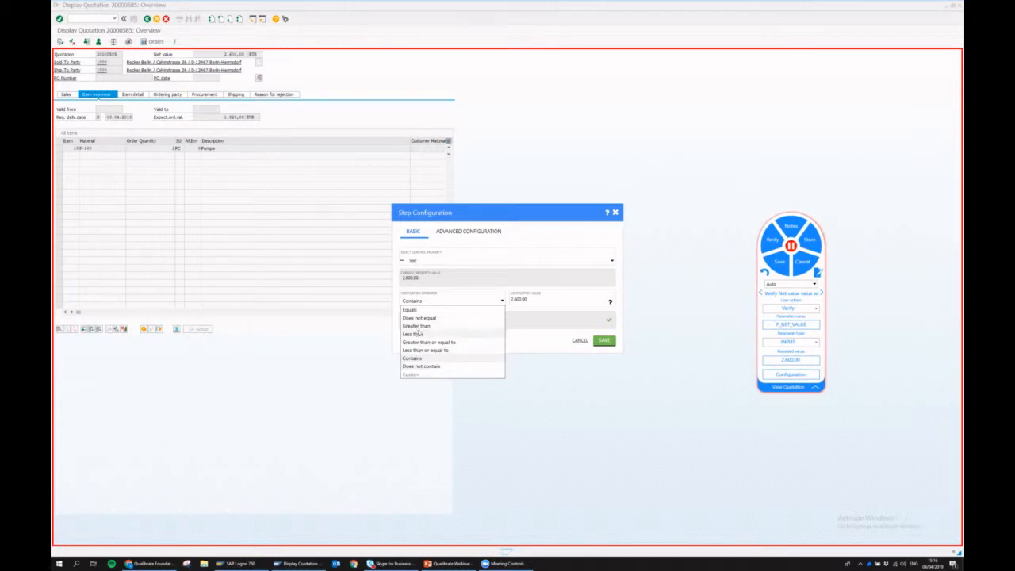
left_click(416, 326)
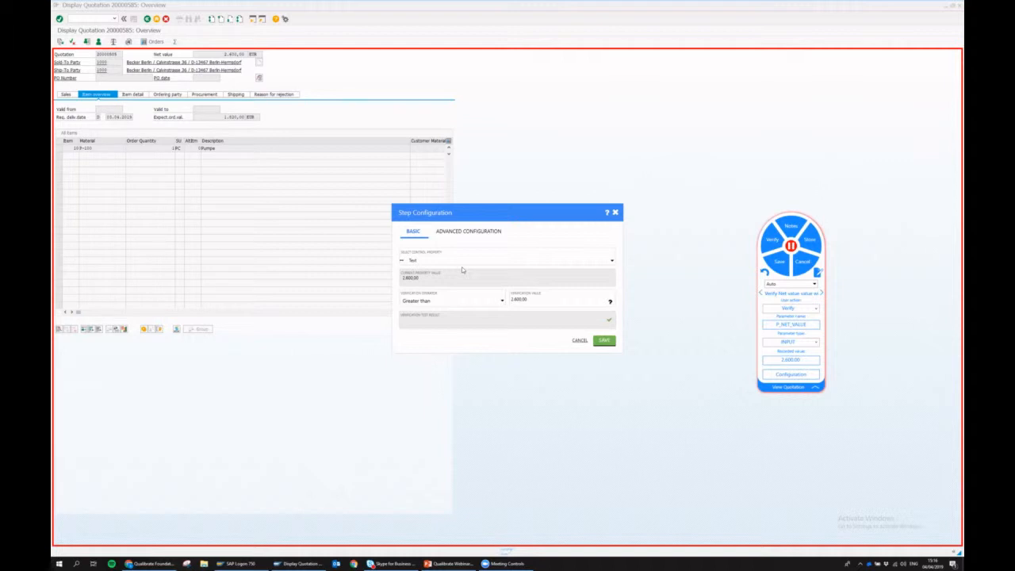
left_click(487, 232)
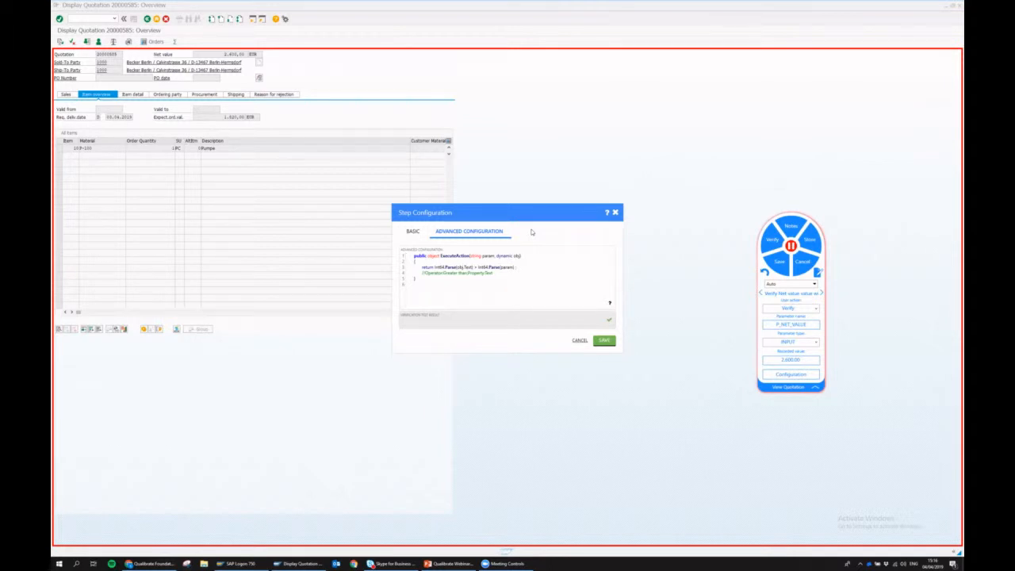
left_click(412, 232)
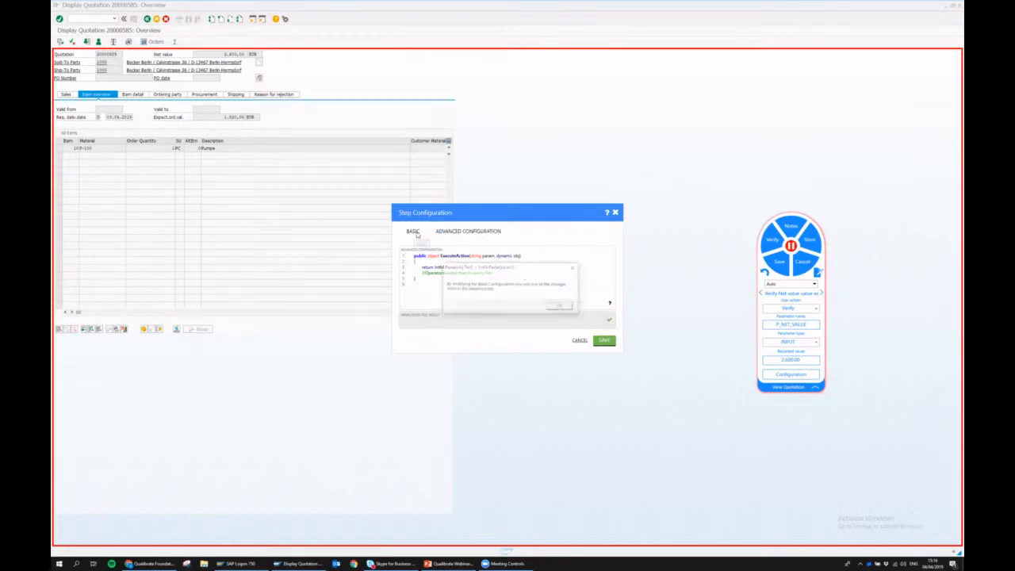
left_click(560, 306)
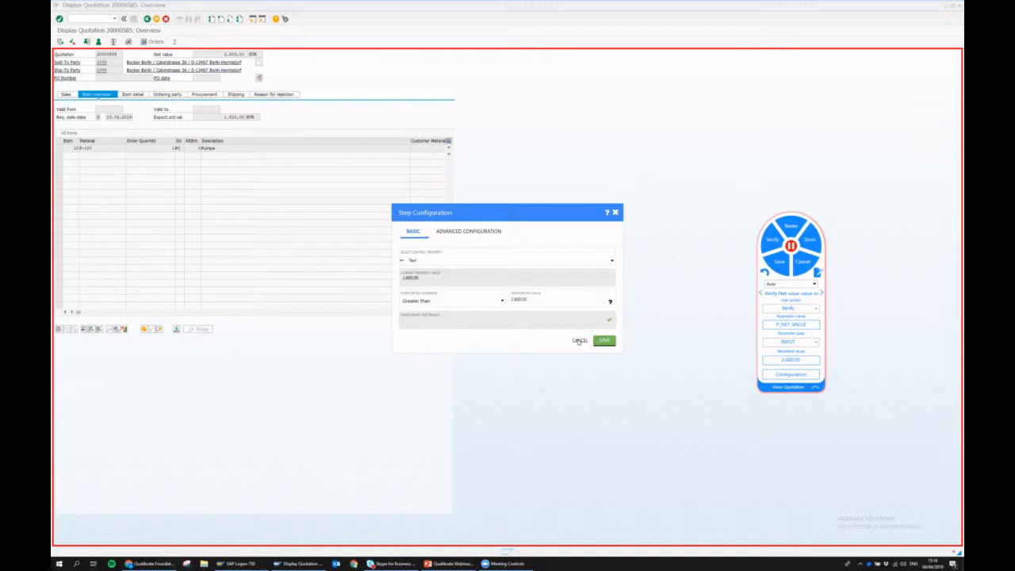
left_click(579, 340)
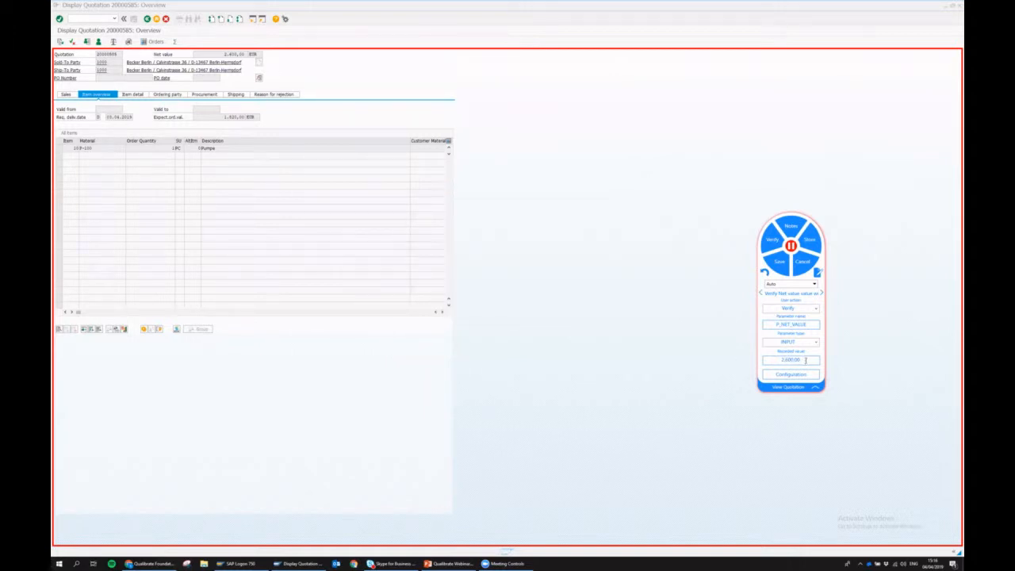
- Replace the recorded expected net value with 888 and collapse the step details
left_click_drag(804, 360, 780, 359)
type("88888")
left_click(814, 387)
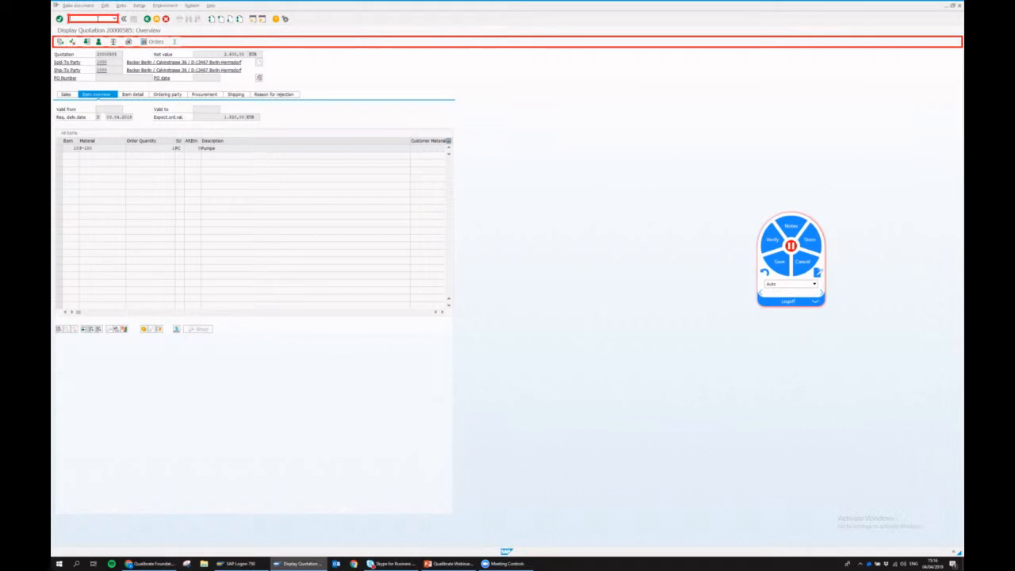
- Log off the SAP session with the /nva transaction command
left_click(98, 19)
type("/nva")
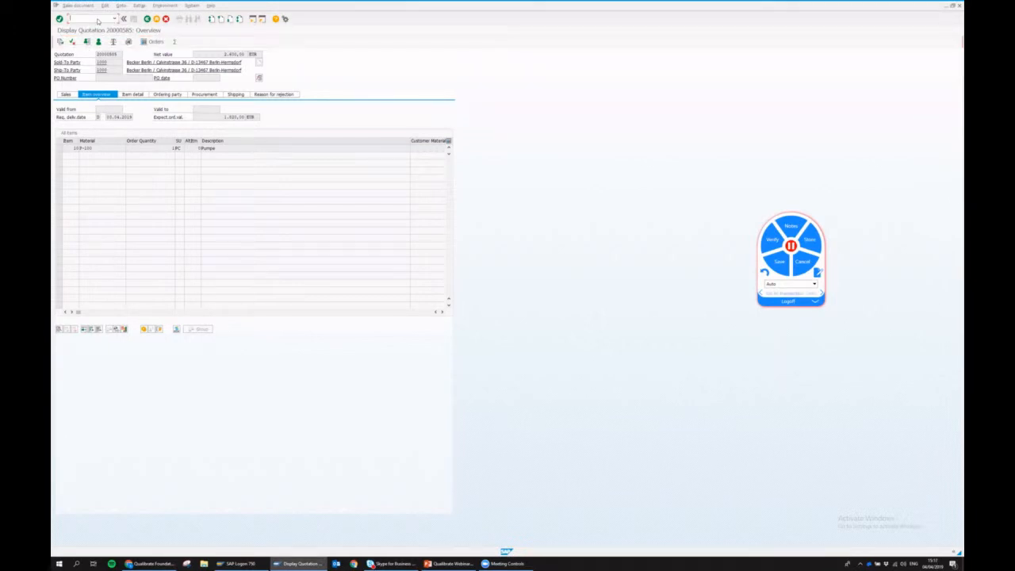
key("Return")
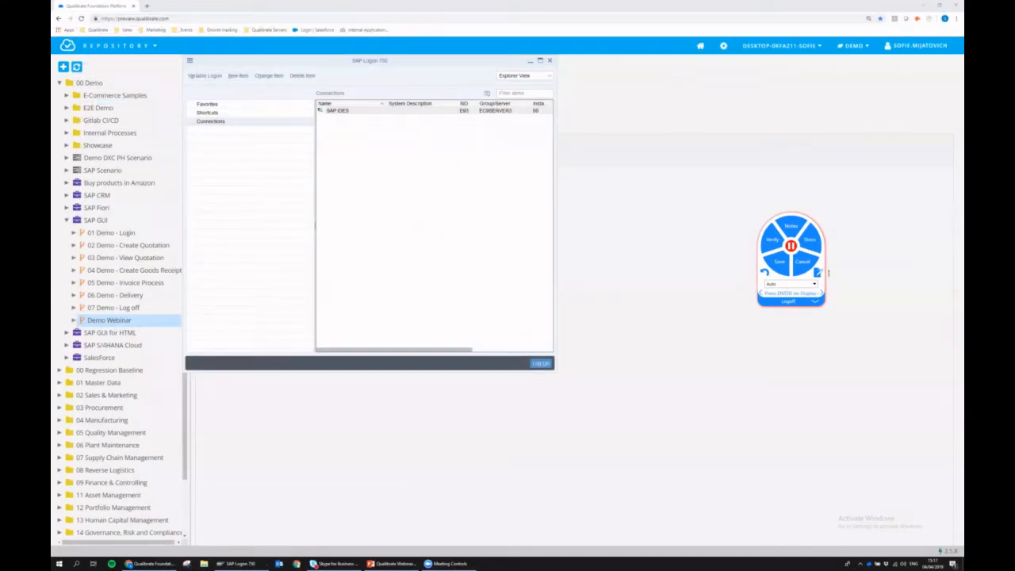
- Save the recording and show webinar slide 4, 'From weeks to hours in one click'
left_click(780, 264)
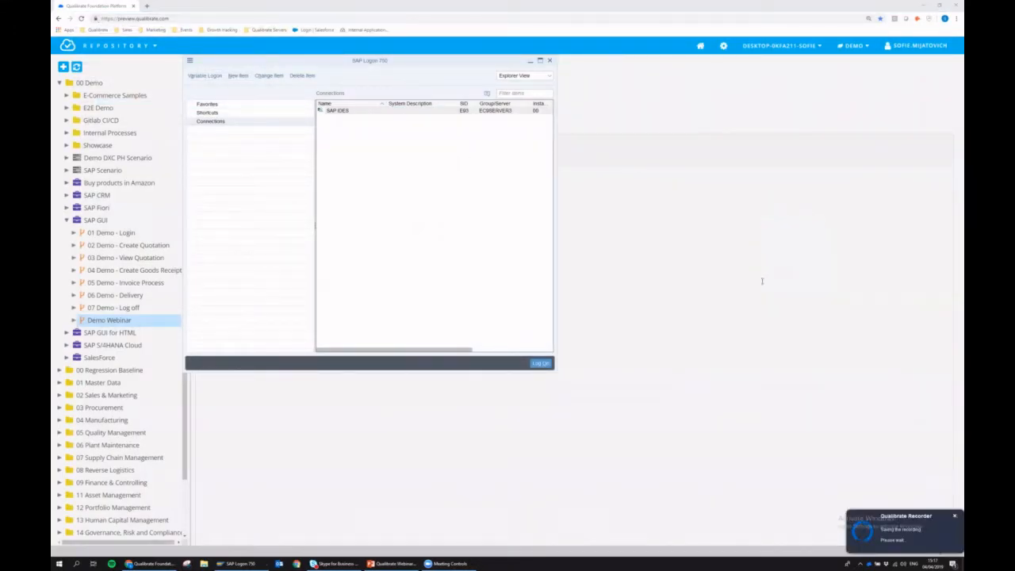
left_click(394, 563)
left_click(170, 270)
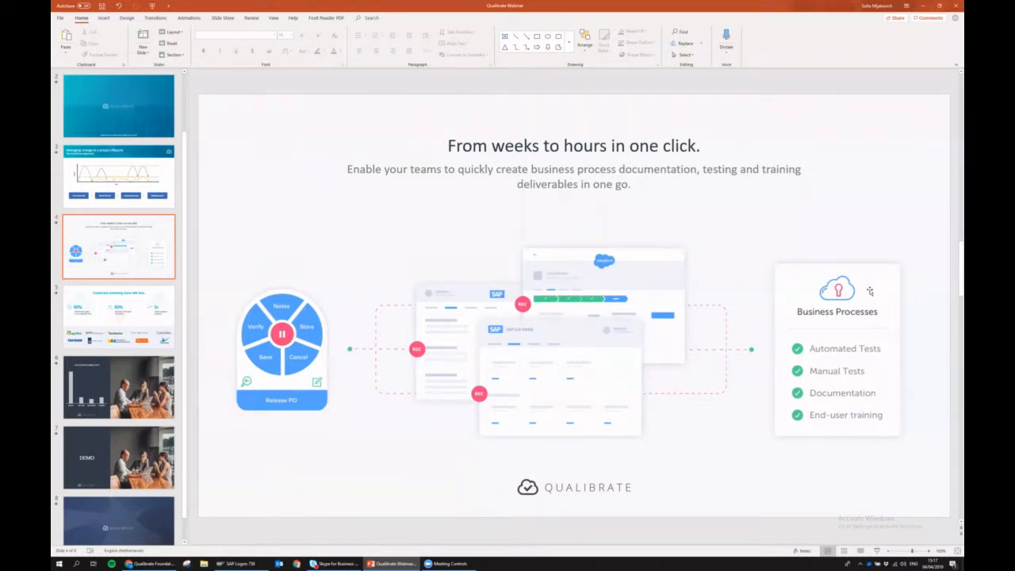
- Glance at slide 3, return to slide 4, then switch back to the Qualibrate repository
scroll(858, 337, "up", 1)
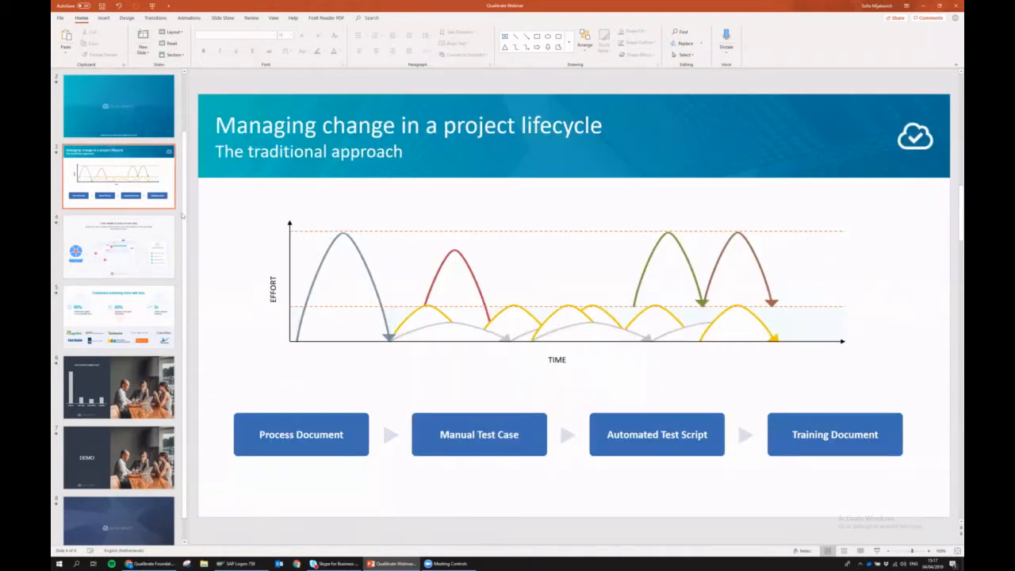
left_click(175, 228)
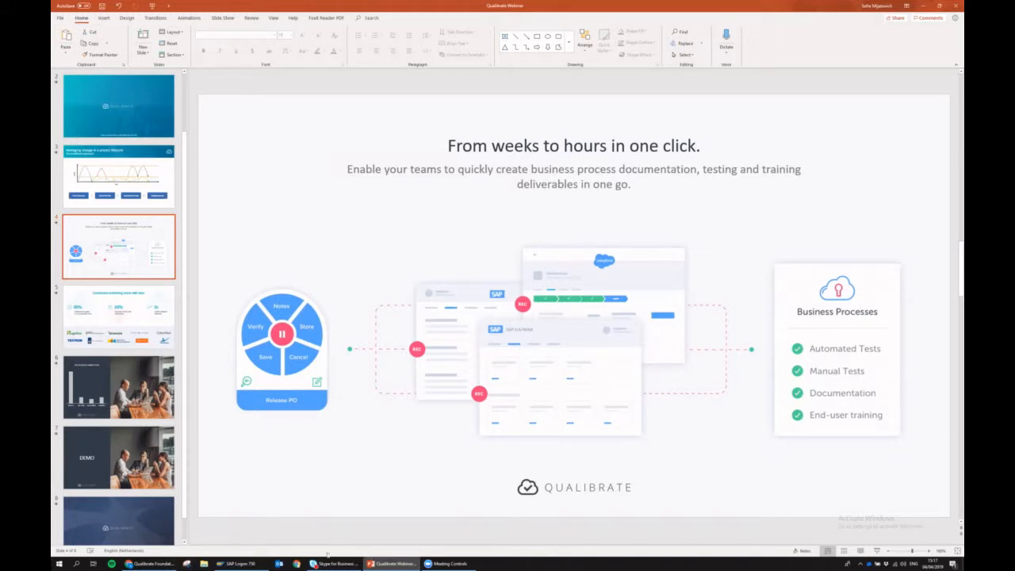
left_click(134, 562)
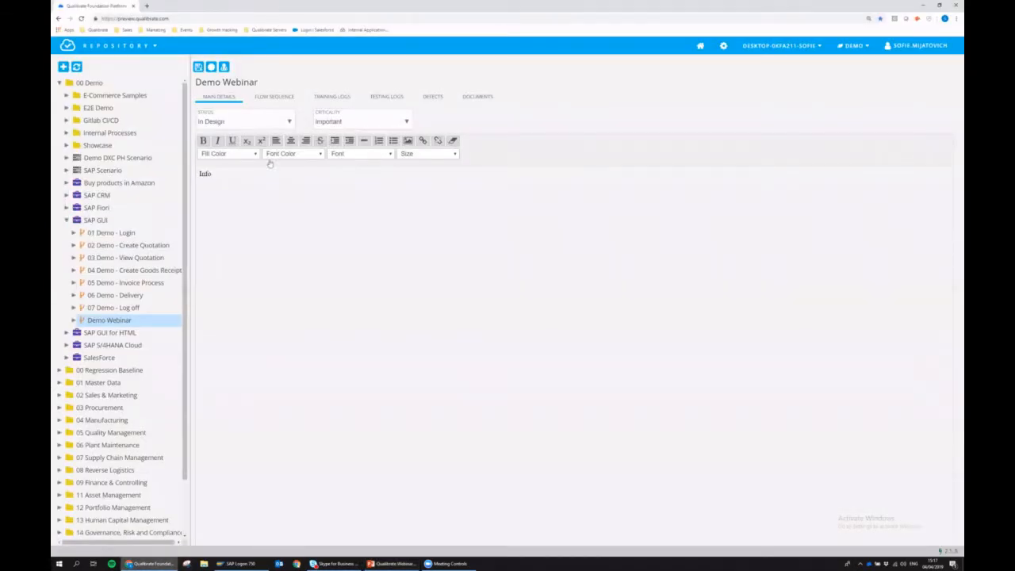
- Show the Demo Webinar flow sequence and replace 'User' in step 1.2's description with 'skdfh'
left_click(267, 97)
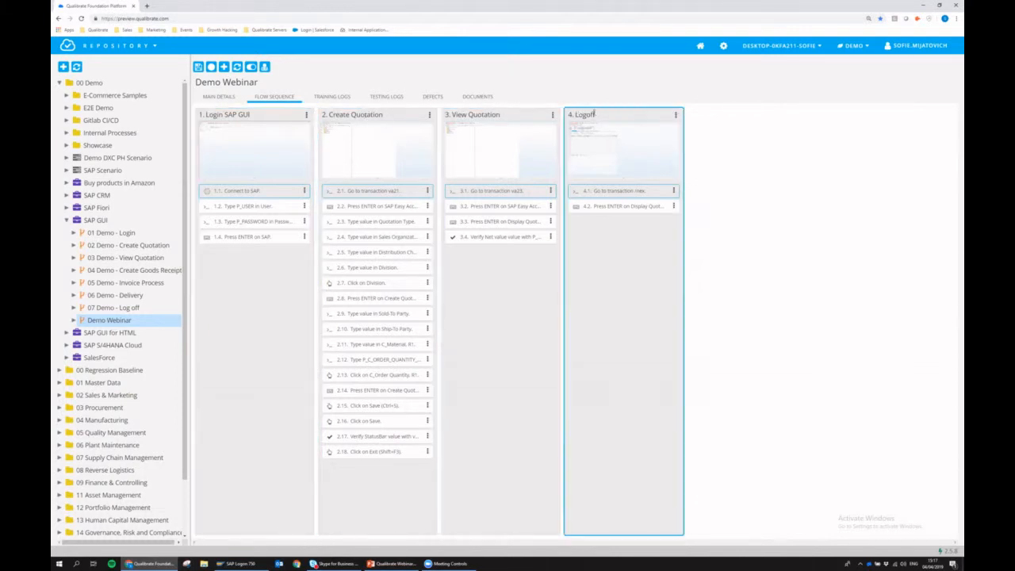
left_click(246, 114)
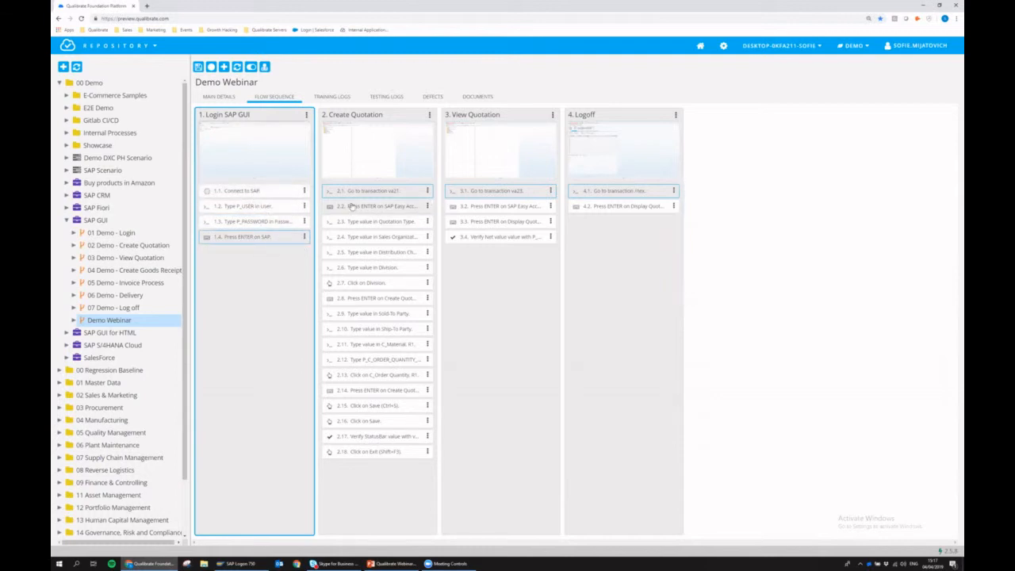
double_click(268, 208)
type("skdfhsh")
key("Return")
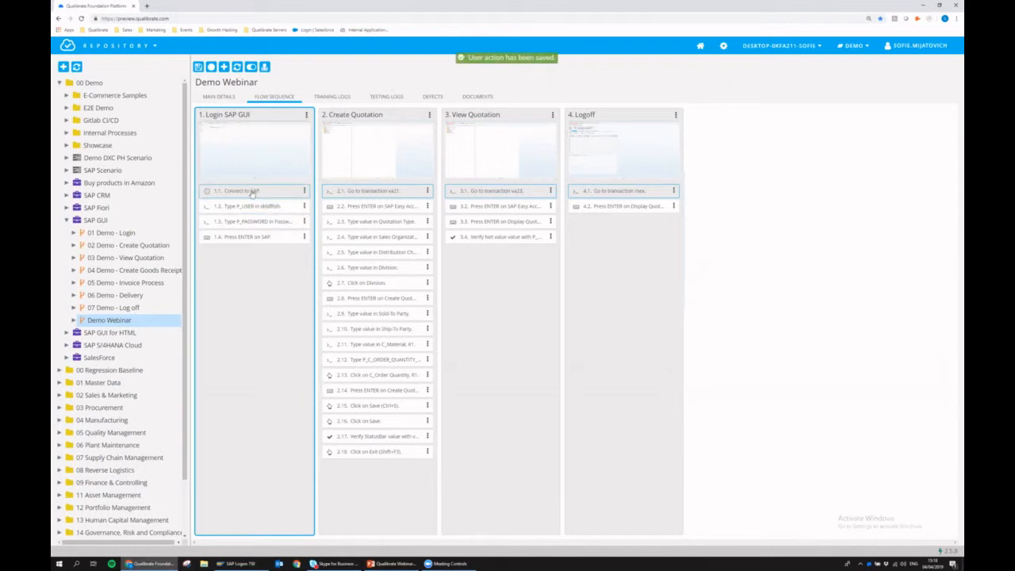
- Preview screenshots of the P_USER login, Quotation Type and Division steps, then open the details panel
left_click(252, 207)
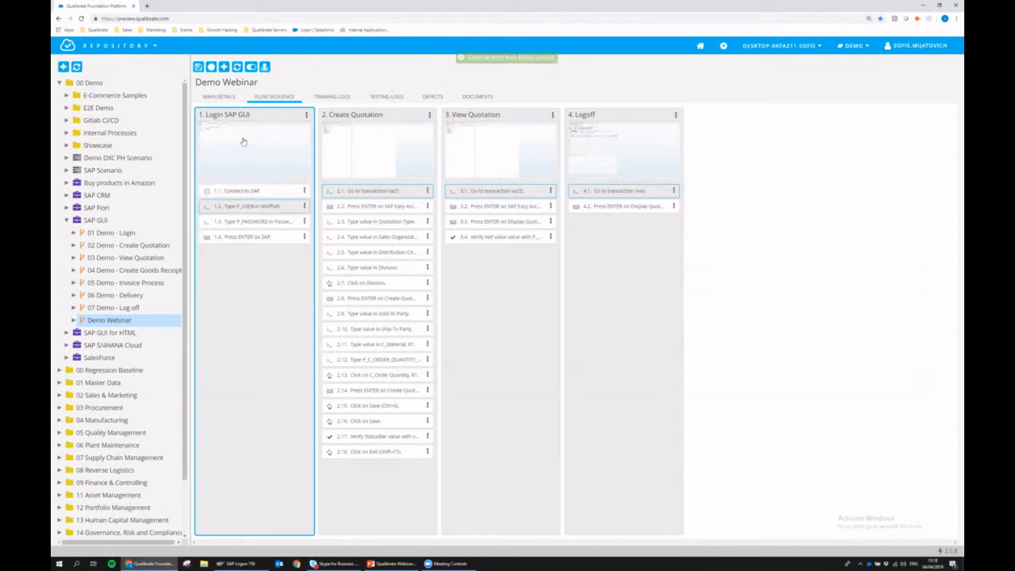
left_click(295, 153)
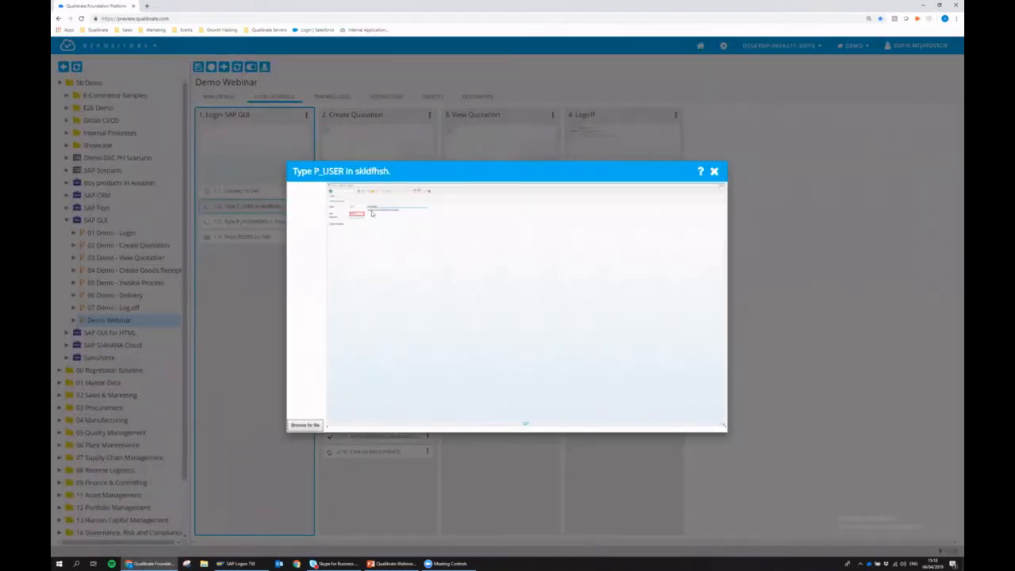
left_click(714, 172)
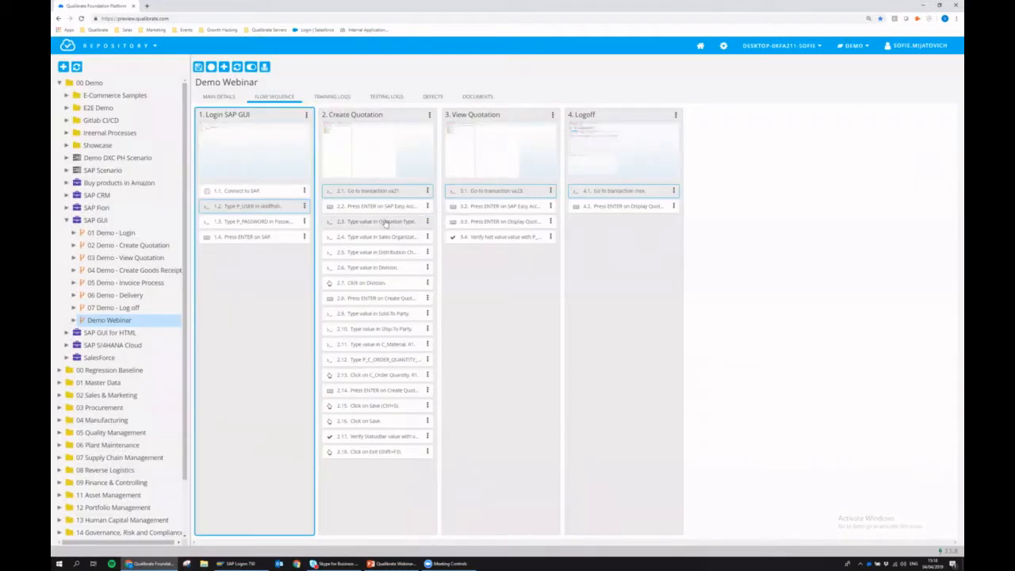
left_click(385, 136)
left_click(370, 144)
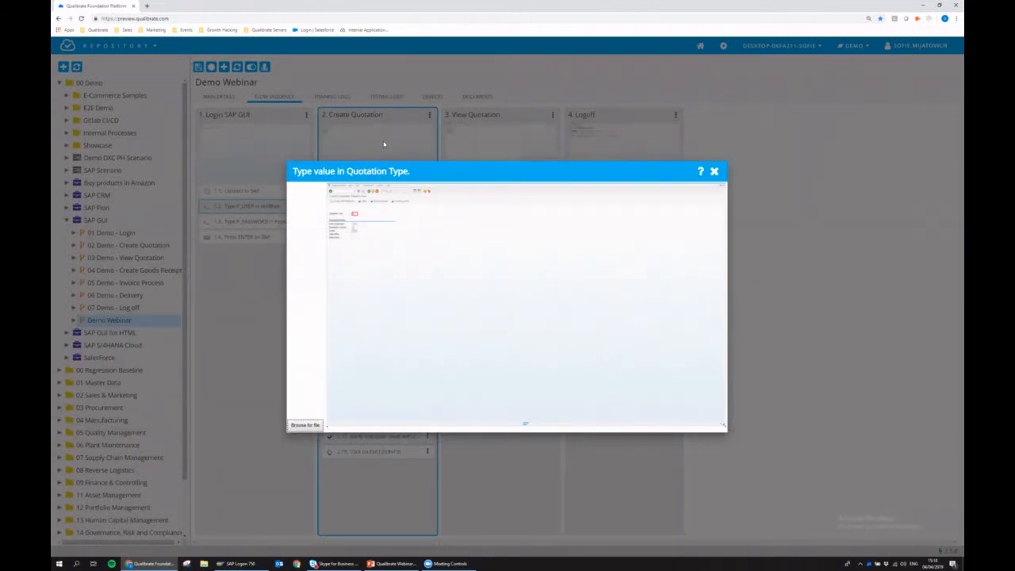
left_click(714, 172)
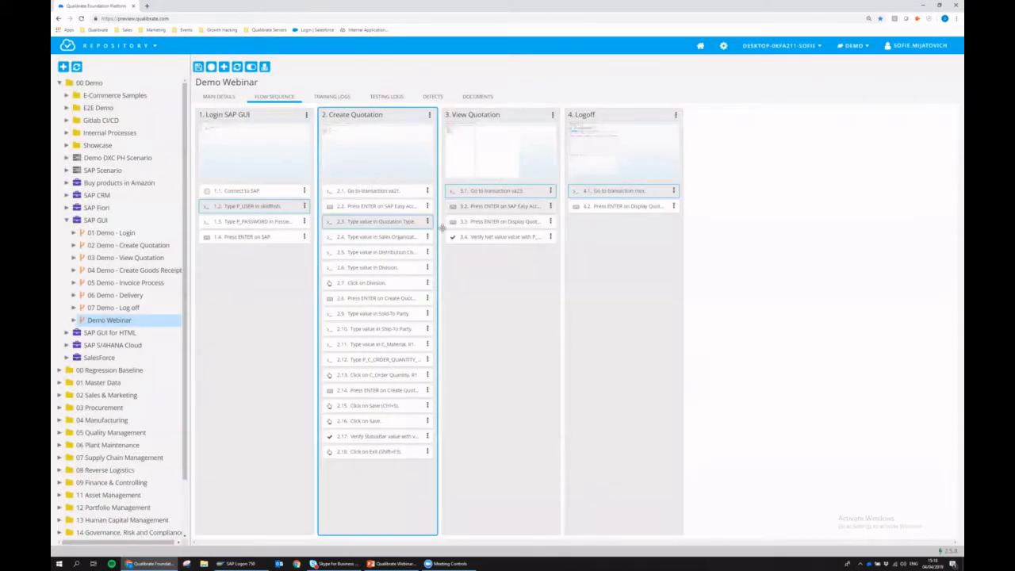
left_click(357, 147)
left_click(715, 171)
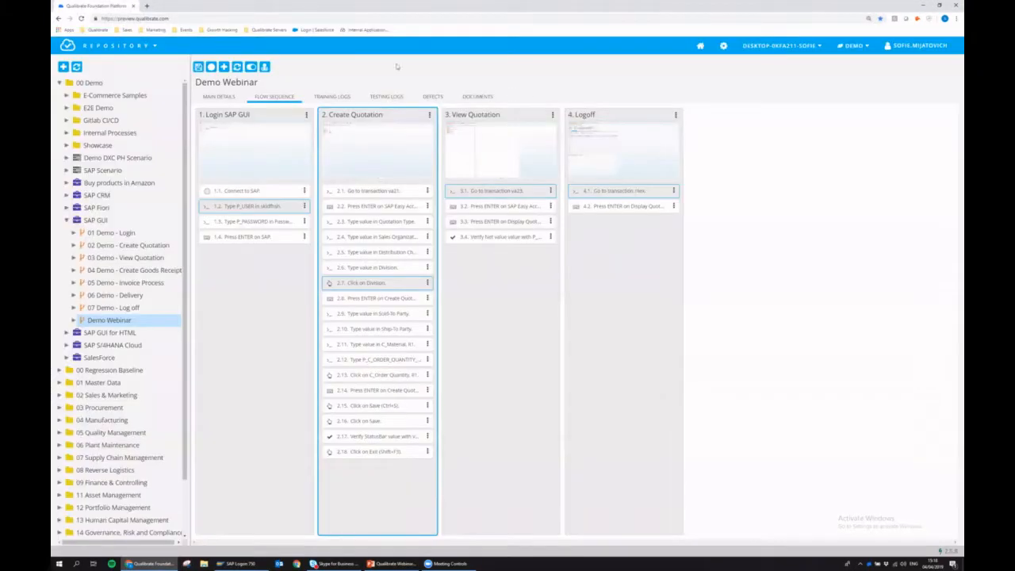
left_click(251, 69)
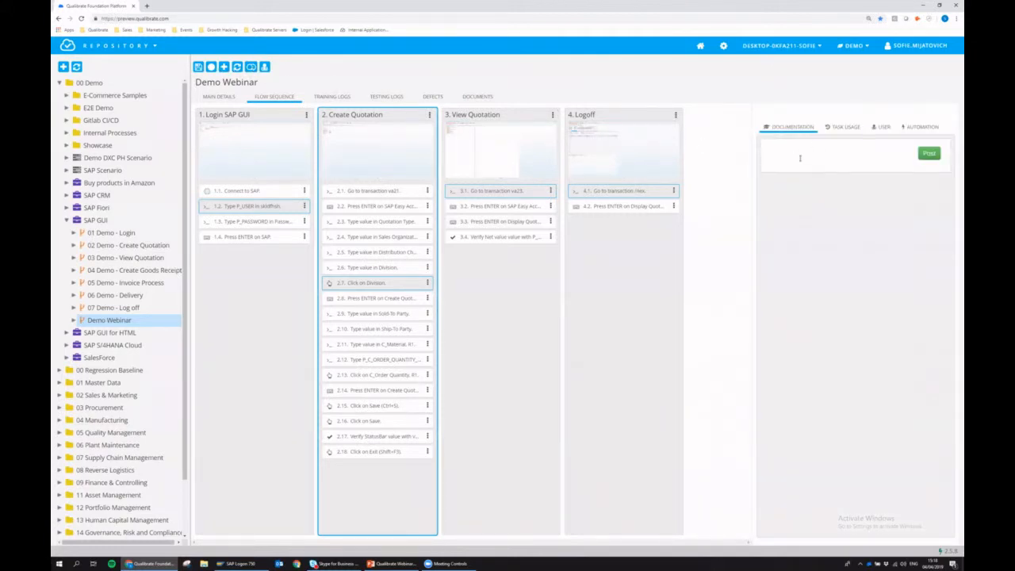
- Post the documentation comment 'You can ssoo use' on login step 1.2
left_click(250, 208)
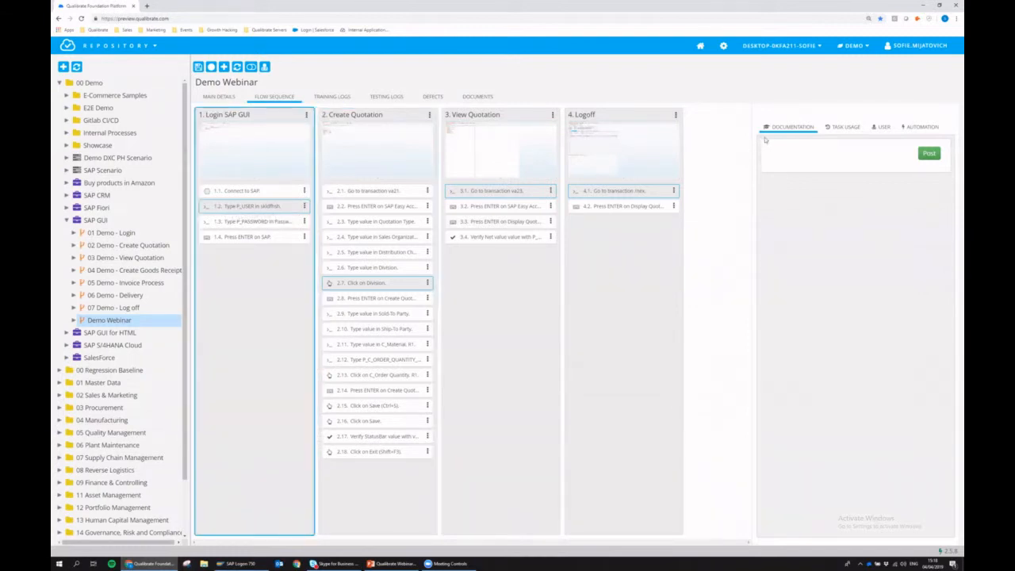
left_click(782, 150)
type("You can s")
type("soo use user12")
left_click(928, 156)
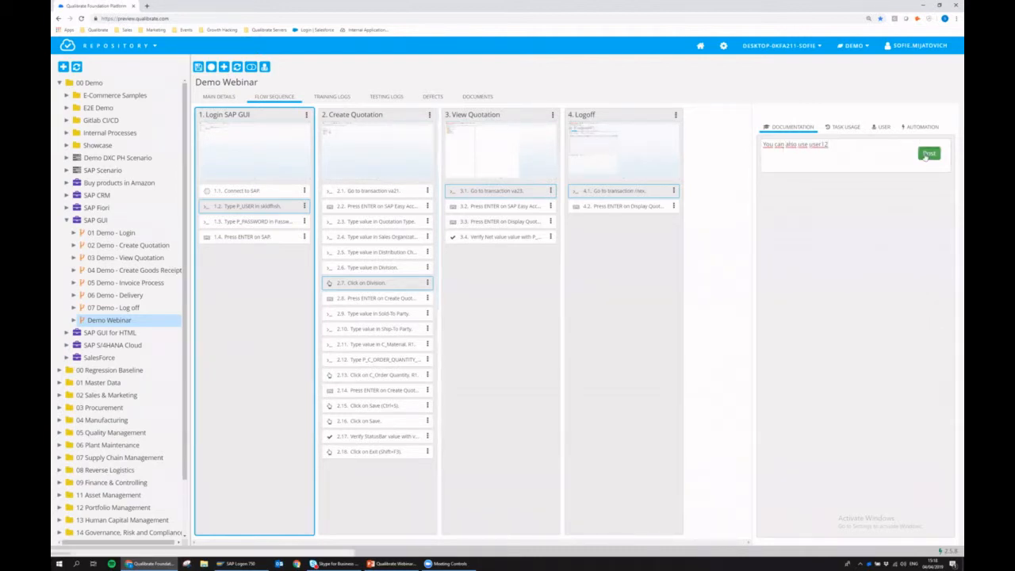
- Rename step 1.2's parameter to P_USERRRR, keeping action Type, type INPUT and Mandatory
left_click(880, 130)
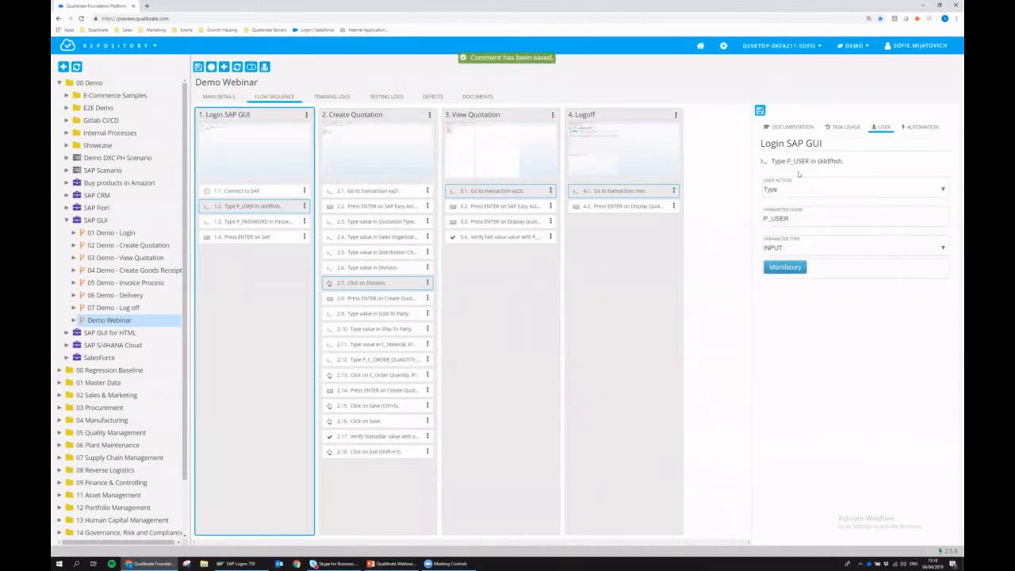
left_click(791, 191)
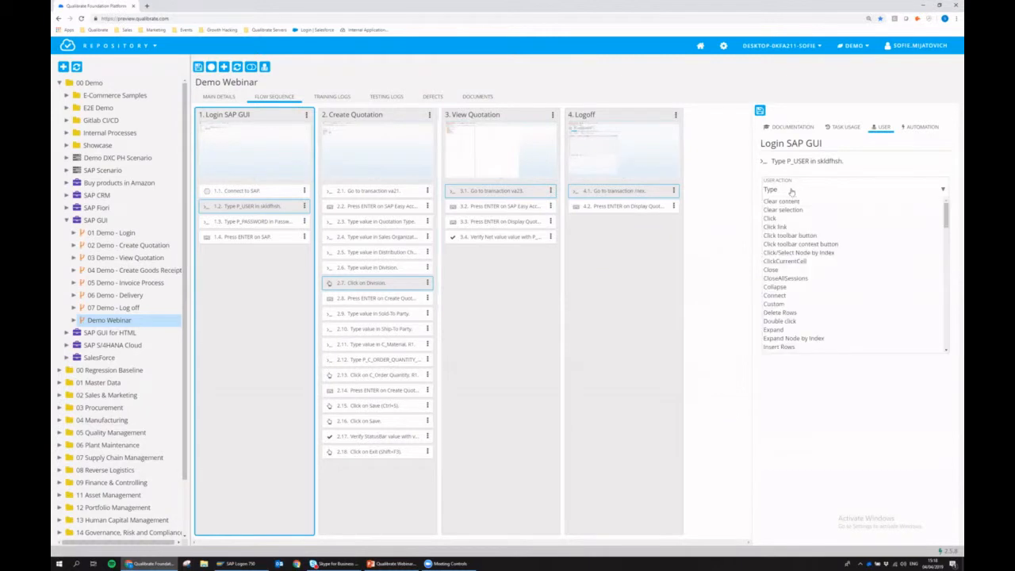
left_click(861, 161)
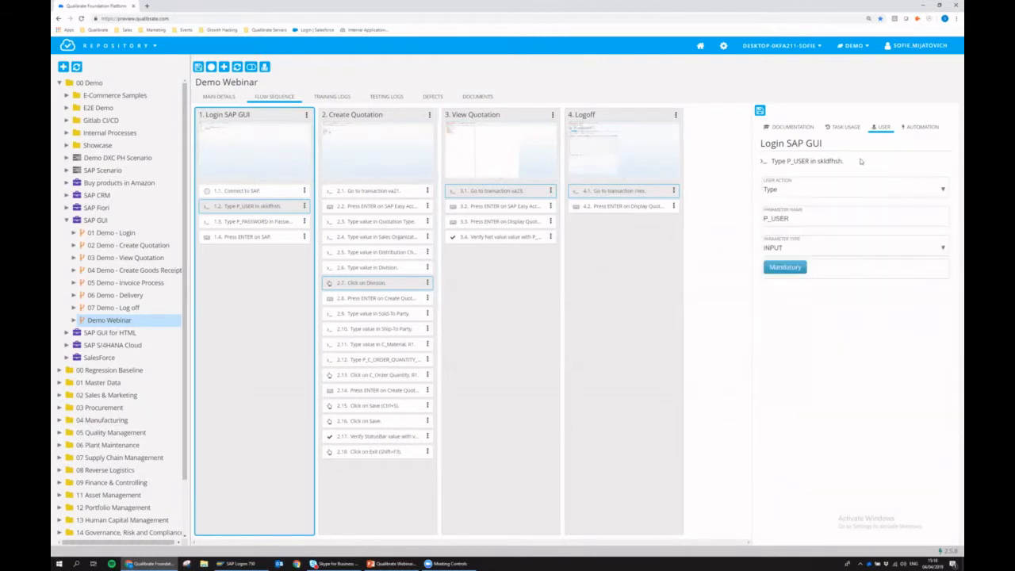
left_click(805, 221)
type("RRR")
left_click(792, 248)
left_click(792, 259)
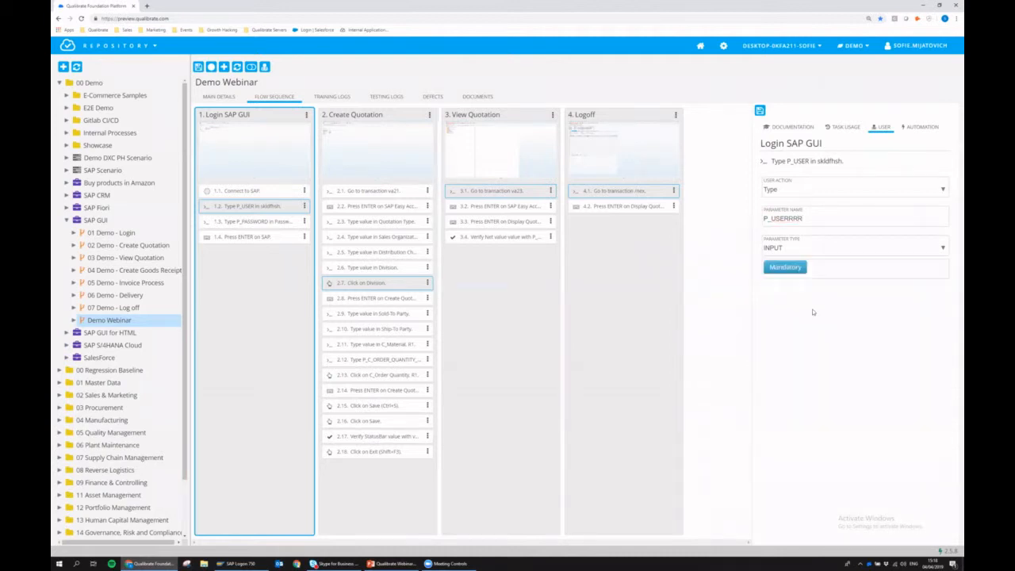
left_click(781, 268)
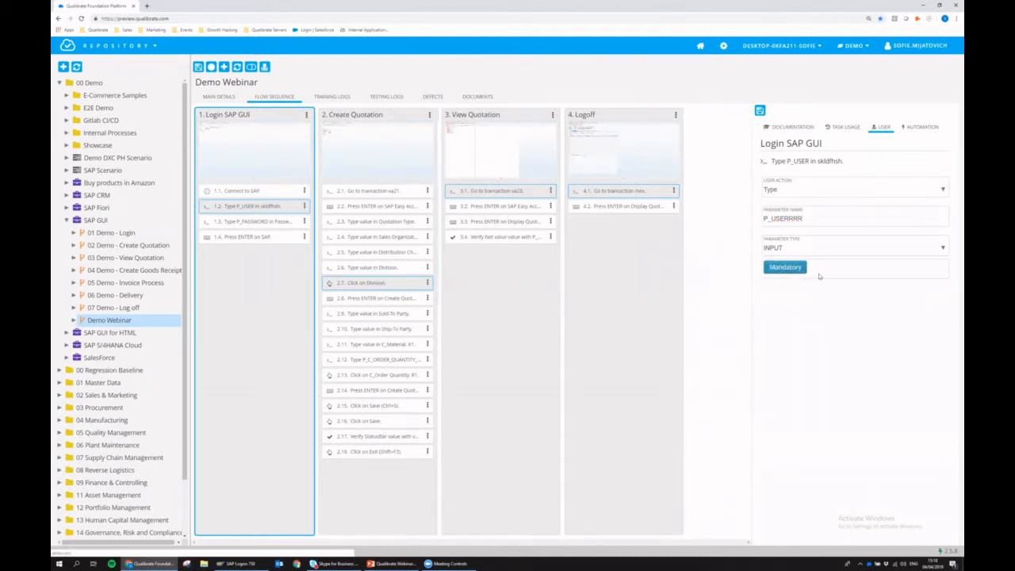
- Inspect automation properties of the Quotation Type, Ship-To Party, Press ENTER and Save steps
left_click(921, 128)
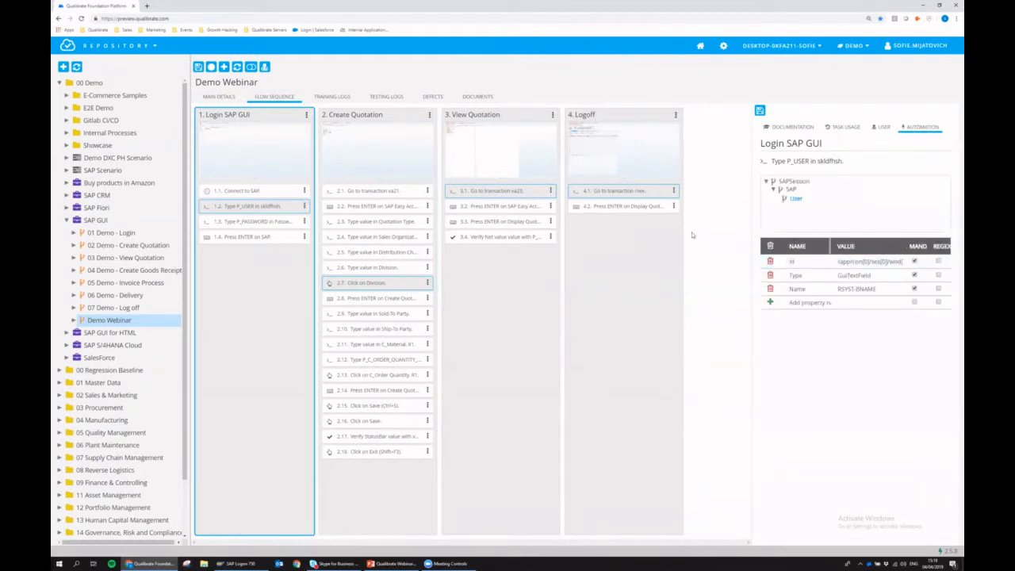
left_click(384, 224)
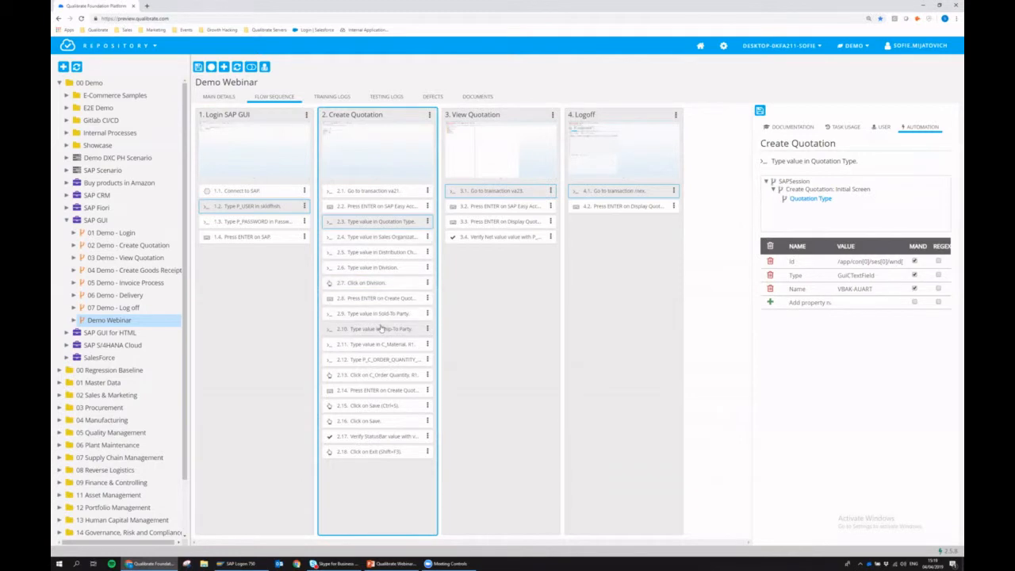
left_click(379, 328)
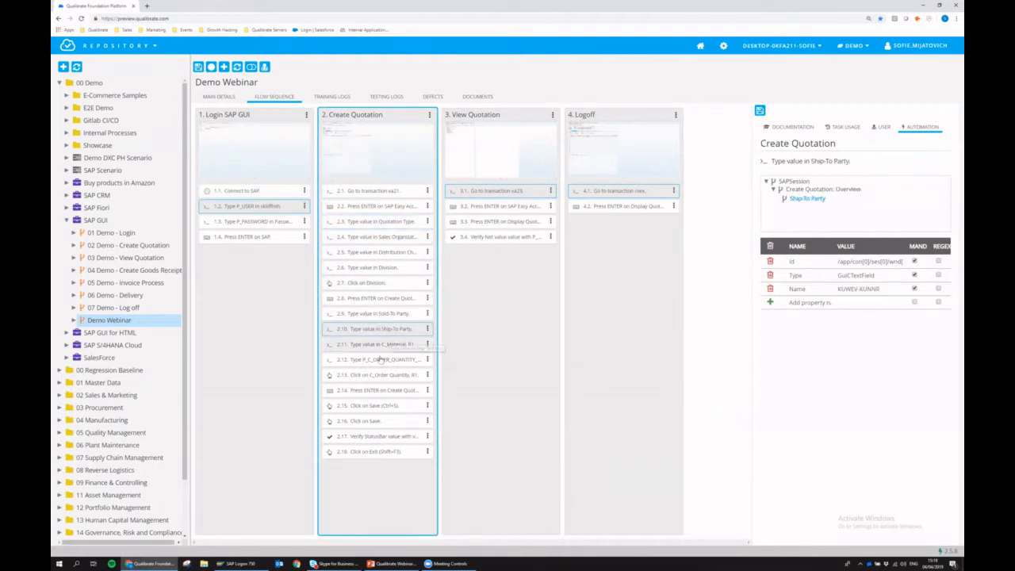
left_click(381, 391)
left_click(385, 408)
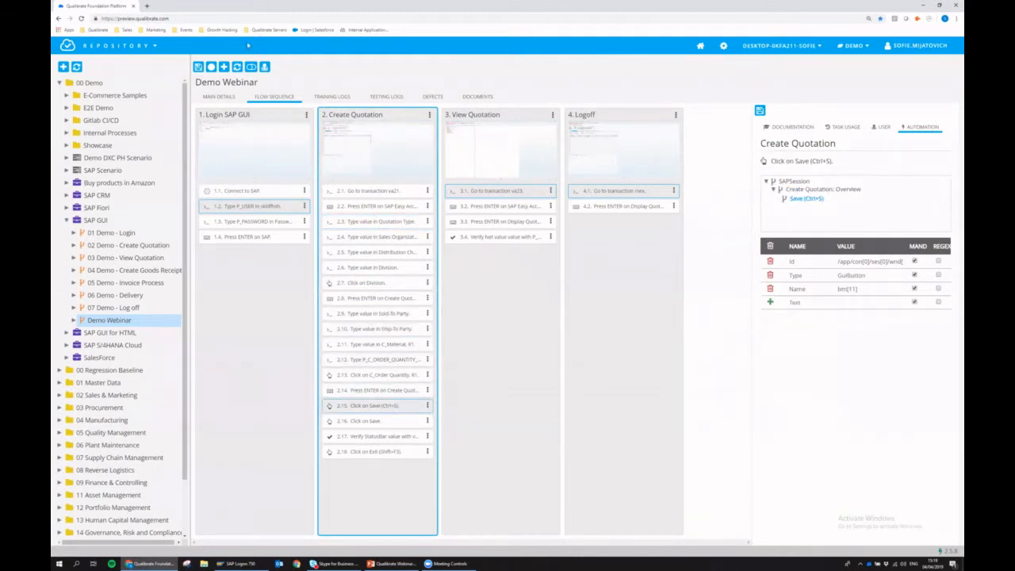
left_click(250, 67)
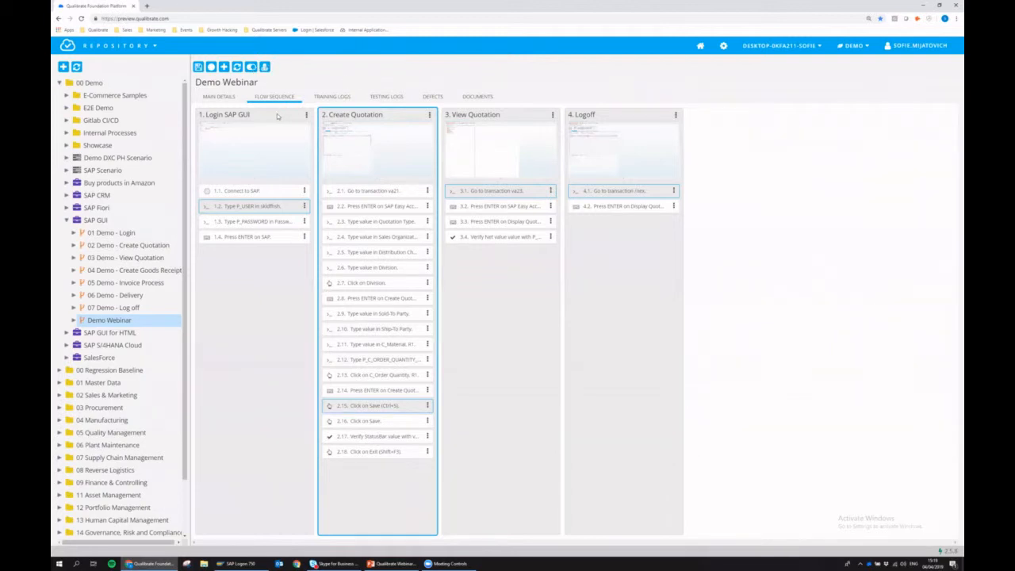
- Browse the four test cases, then preview the Save and Sales Organization step screenshots
left_click(279, 116)
left_click(384, 114)
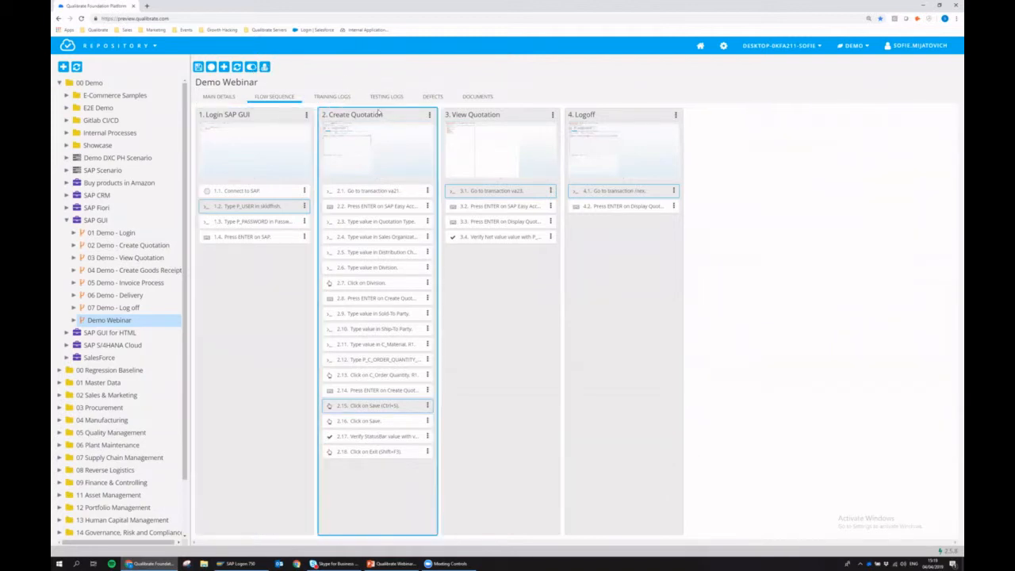
left_click(503, 118)
left_click(616, 115)
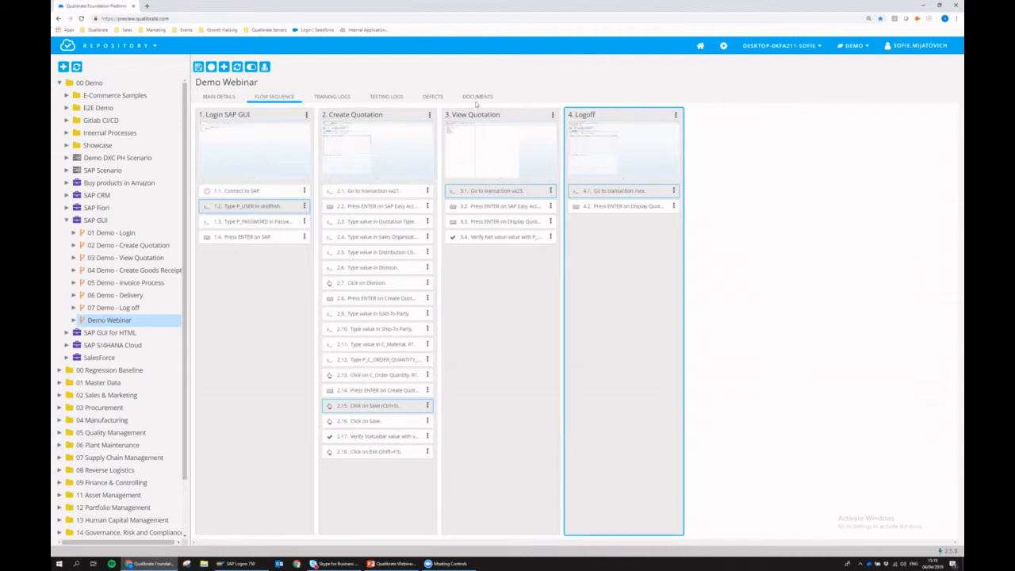
left_click(380, 244)
left_click(365, 143)
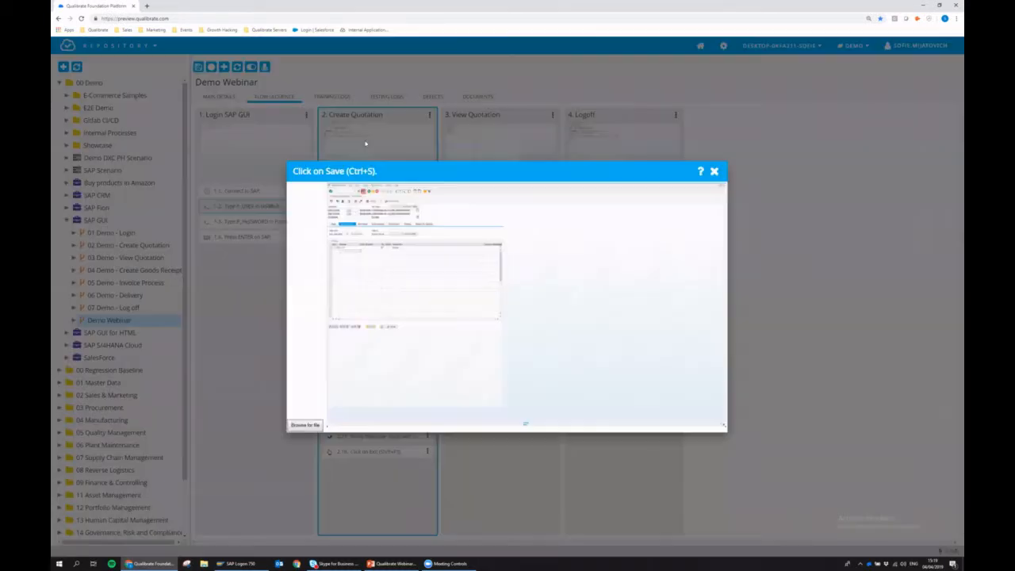
left_click(714, 170)
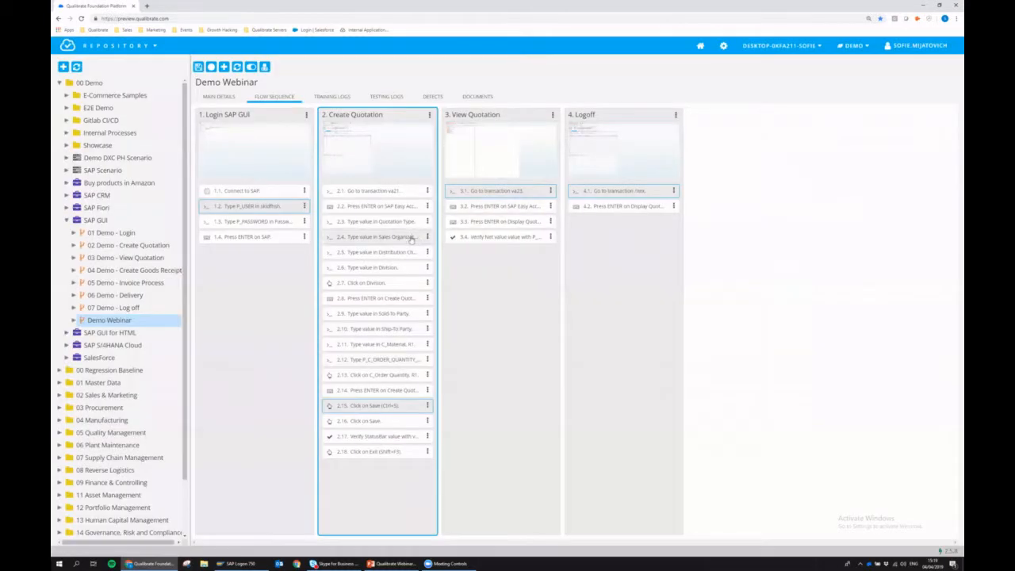
left_click(371, 149)
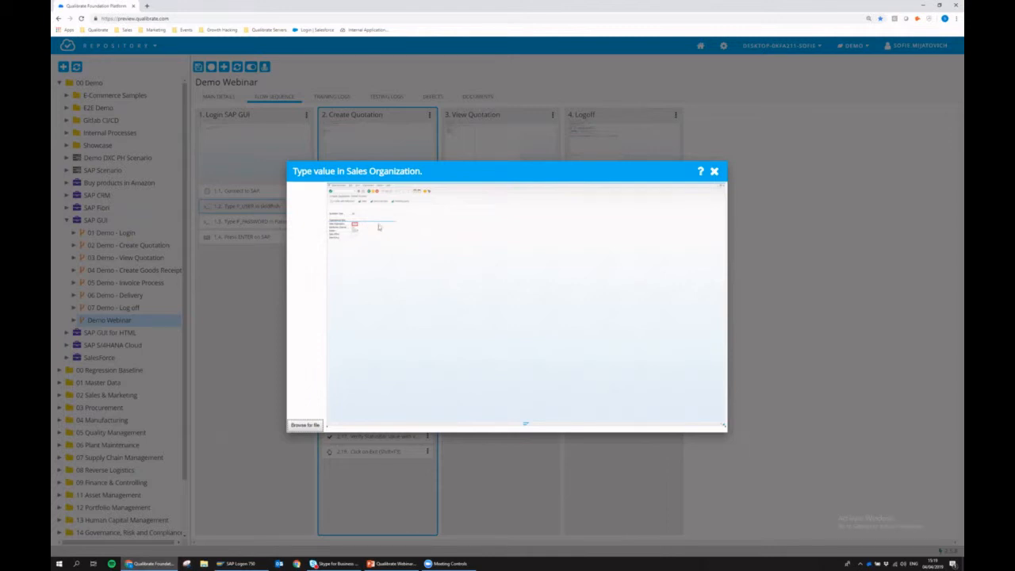
- Close the Sales Organization screenshot, start recording from that step, then cancel the recorder
left_click(714, 171)
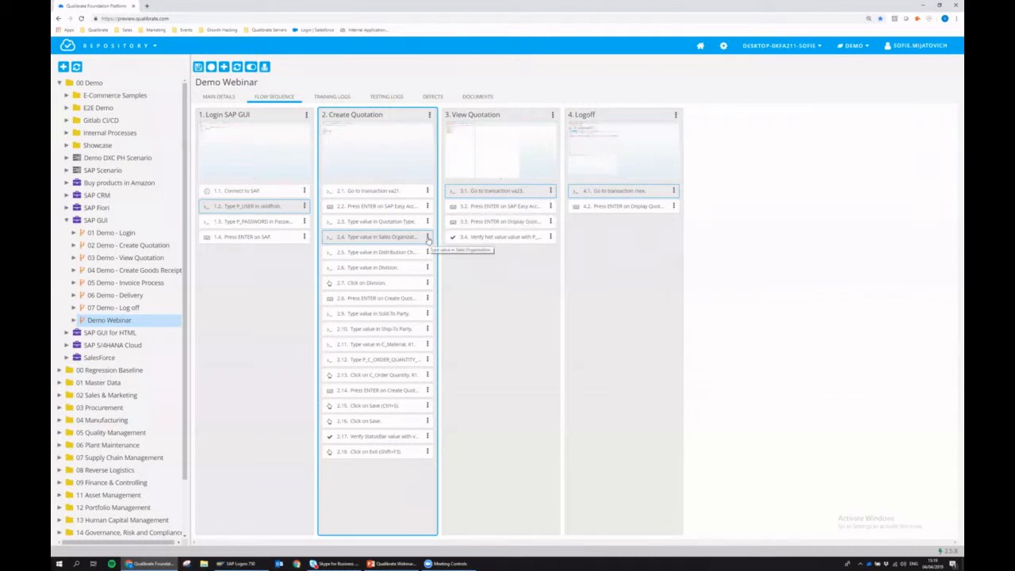
left_click(428, 237)
left_click(455, 252)
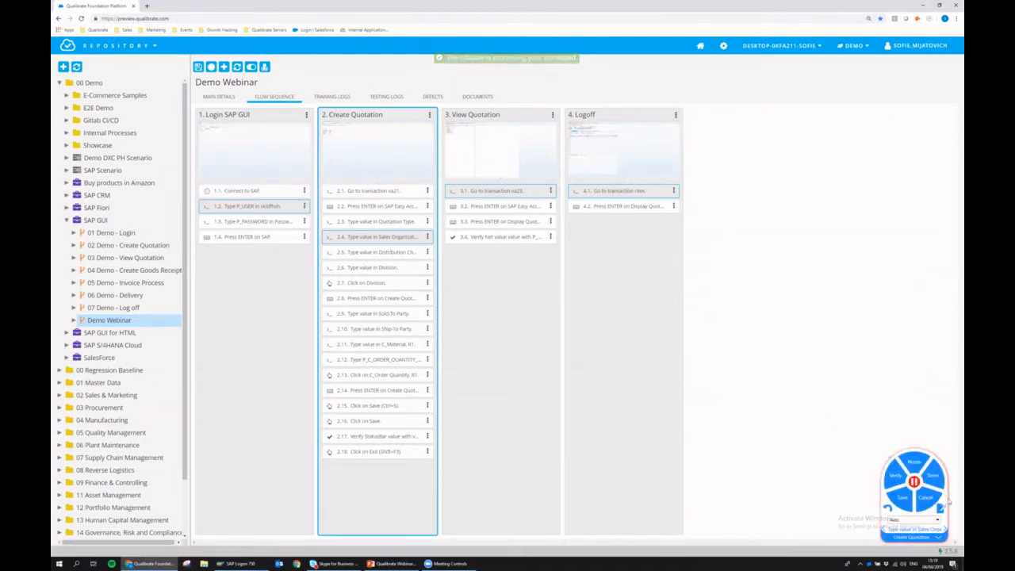
left_click_drag(931, 526, 812, 346)
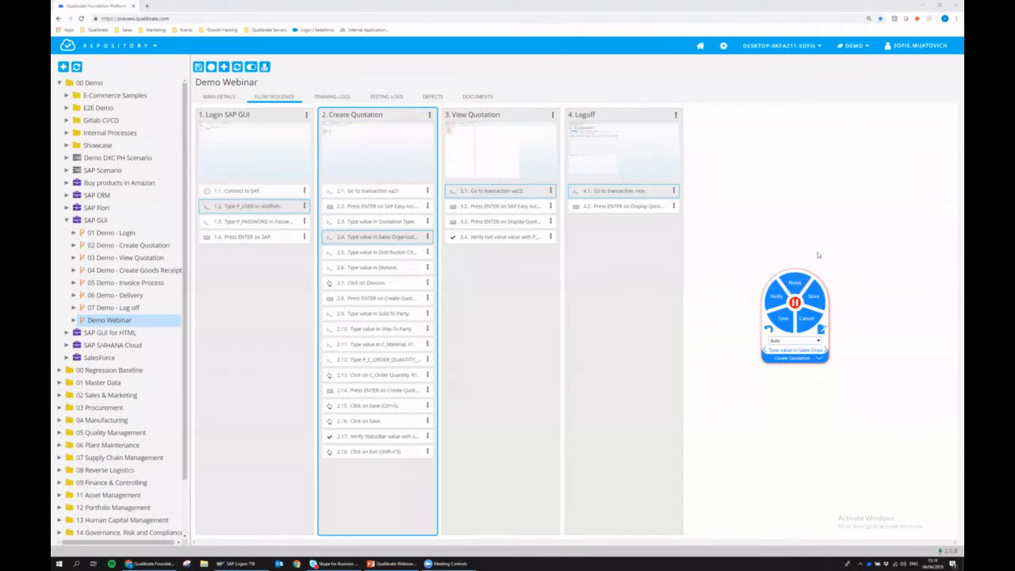
left_click(805, 317)
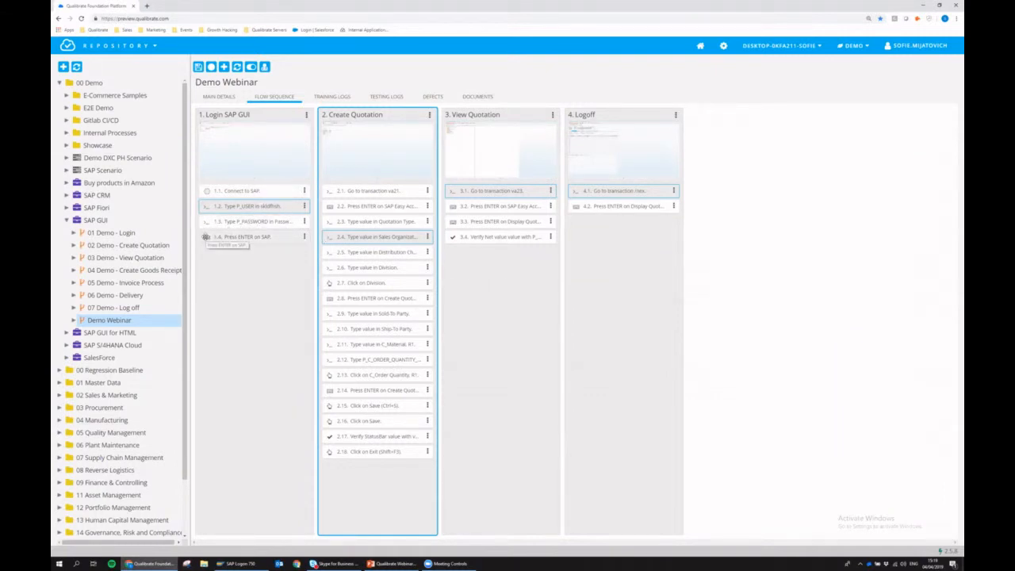
- Nudge the Press ENTER login step, check the Division step's options, and expand Demo Webinar
mouse_move(208, 236)
left_mouse_down()
mouse_move(210, 210)
mouse_move(207, 240)
left_mouse_up()
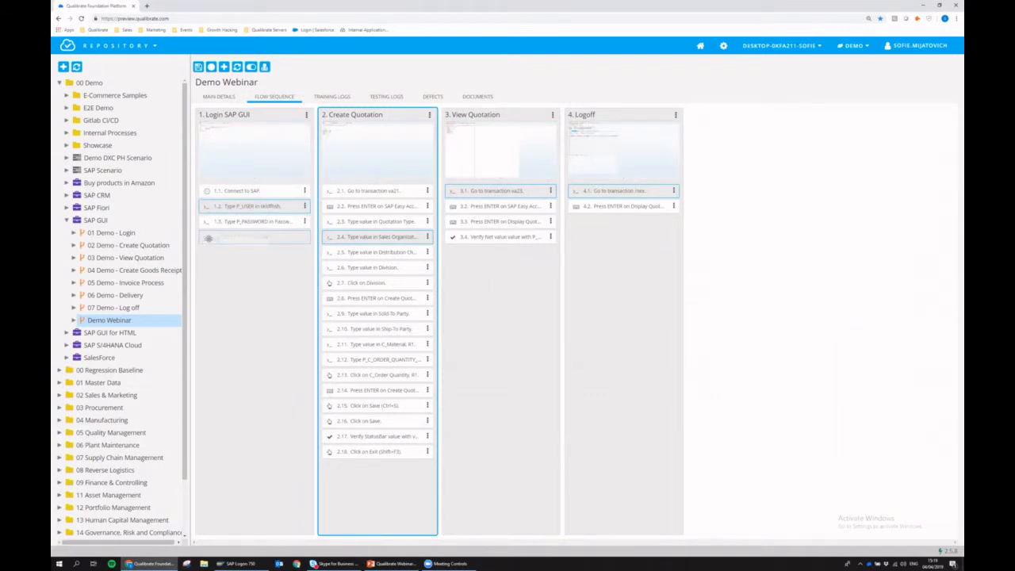
left_click(428, 267)
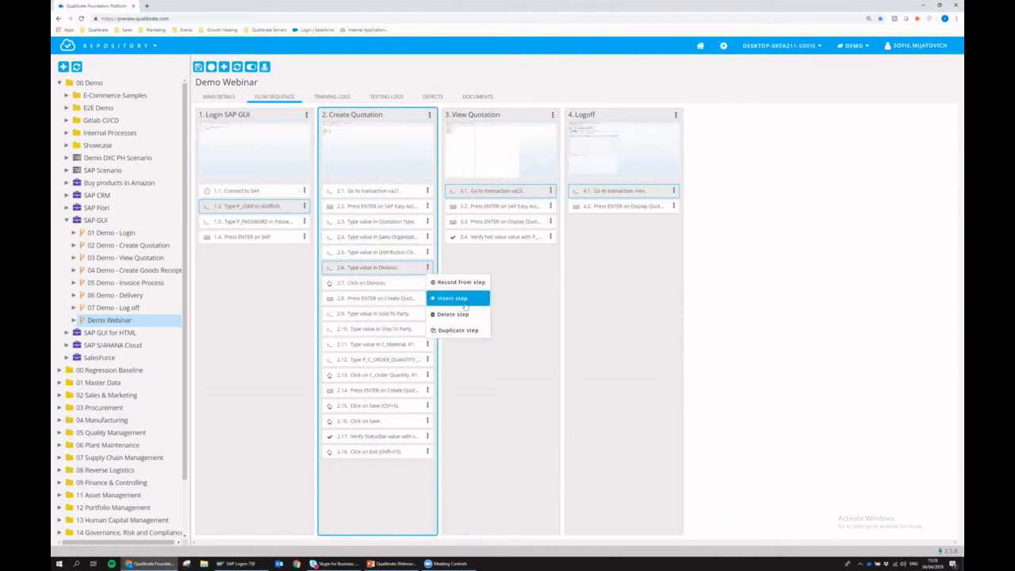
left_click(550, 289)
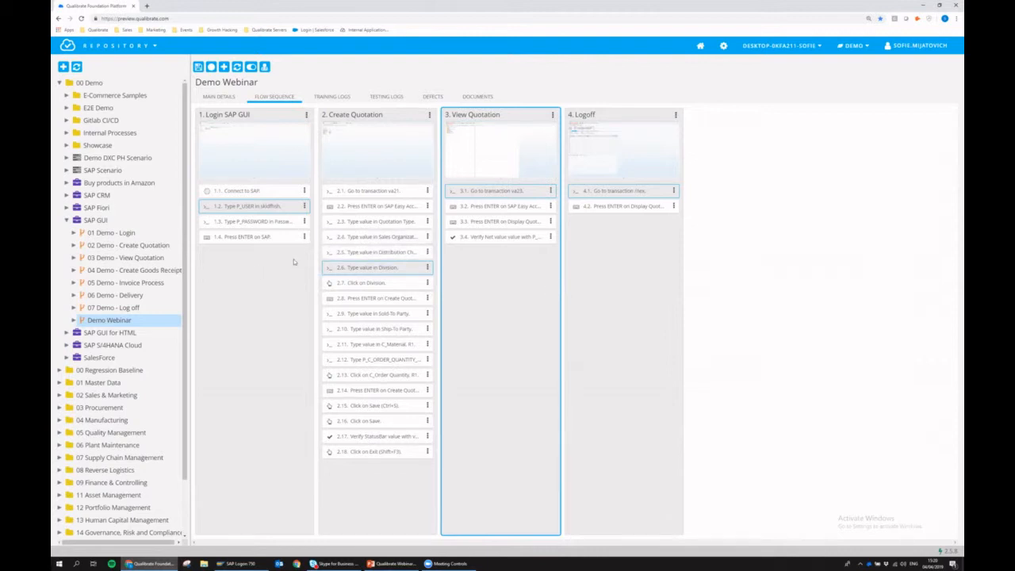
left_click(72, 320)
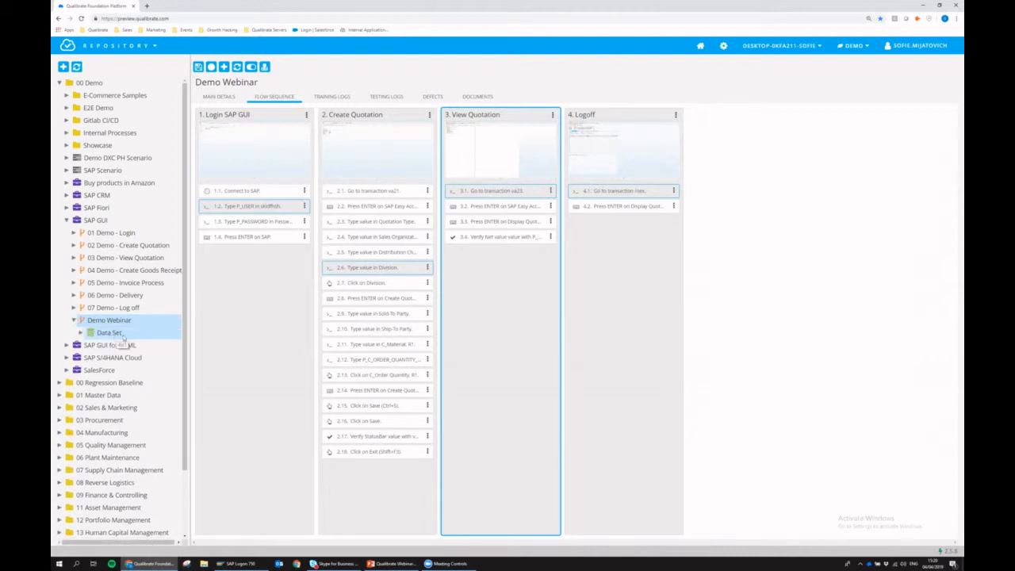
- Open the Demo Webinar Data Set and change the DEFAULT row's password value
left_click(112, 333)
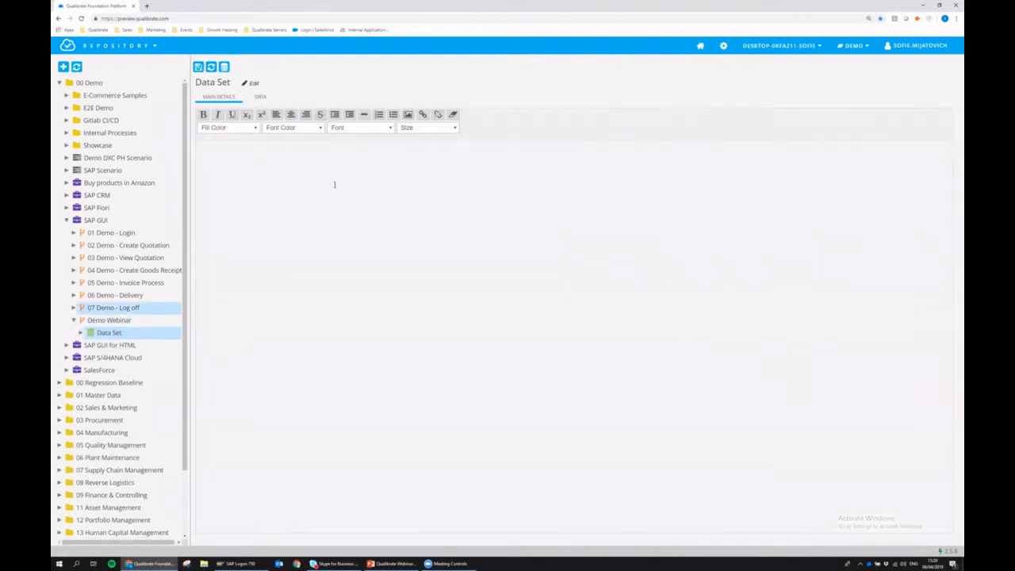
left_click(261, 97)
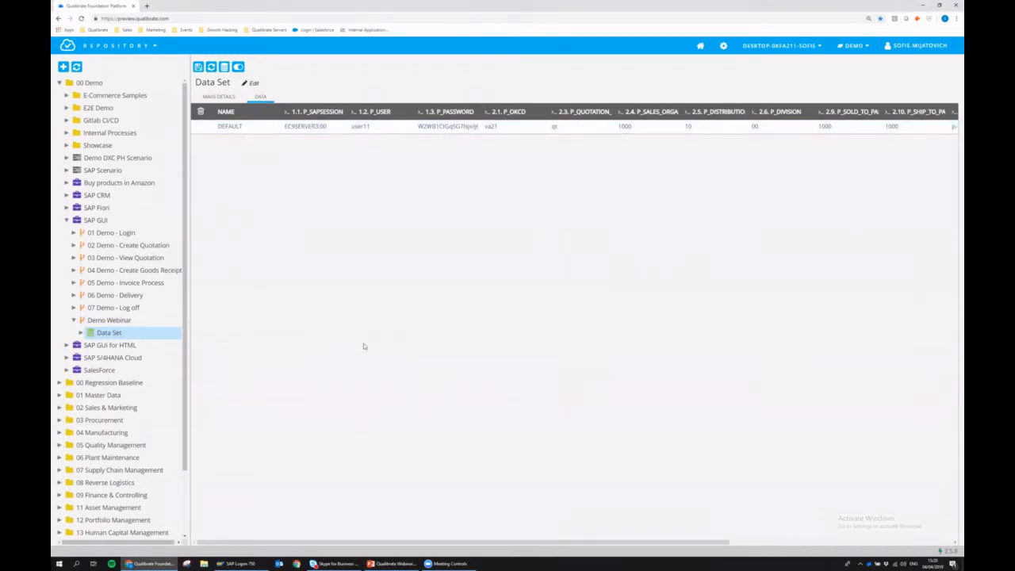
left_click_drag(413, 543, 399, 503)
double_click(436, 127)
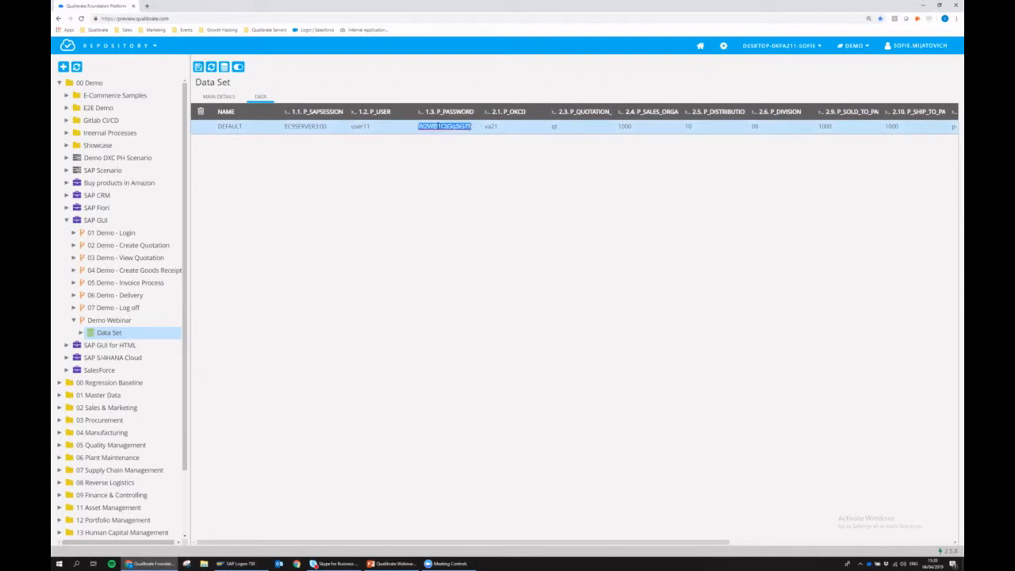
key("Return")
- Add a DEFAULT_Copy iteration and change its P_USER from user11 to user12
left_click(225, 69)
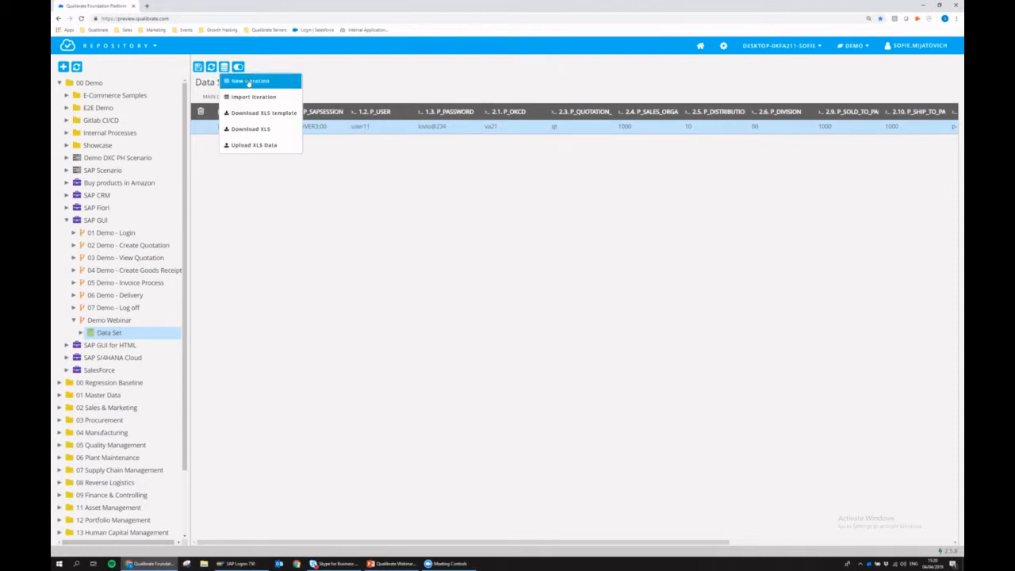
left_click(249, 81)
left_click(376, 142)
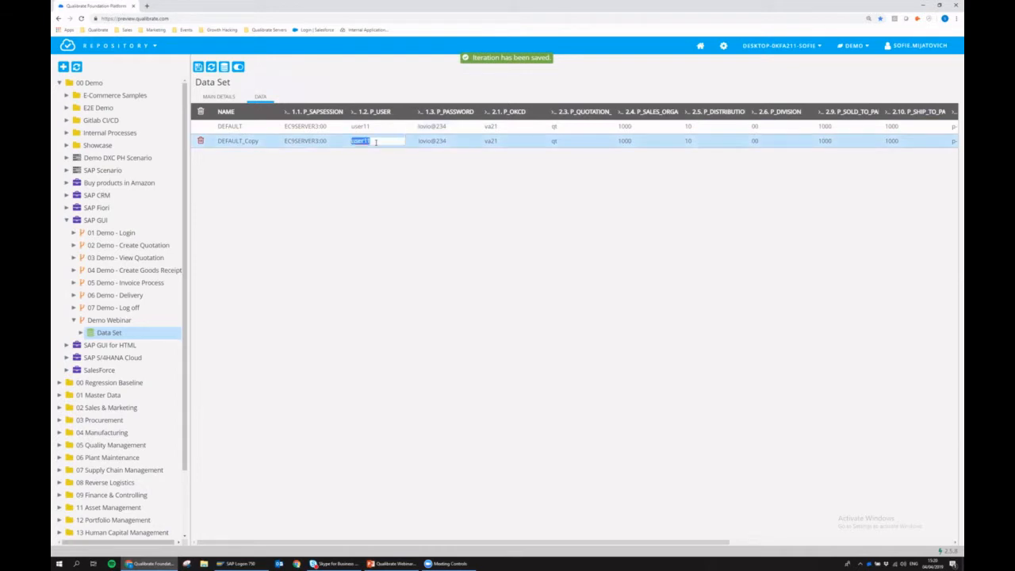
left_click(376, 141)
key("BackSpace")
type("2")
key("Return")
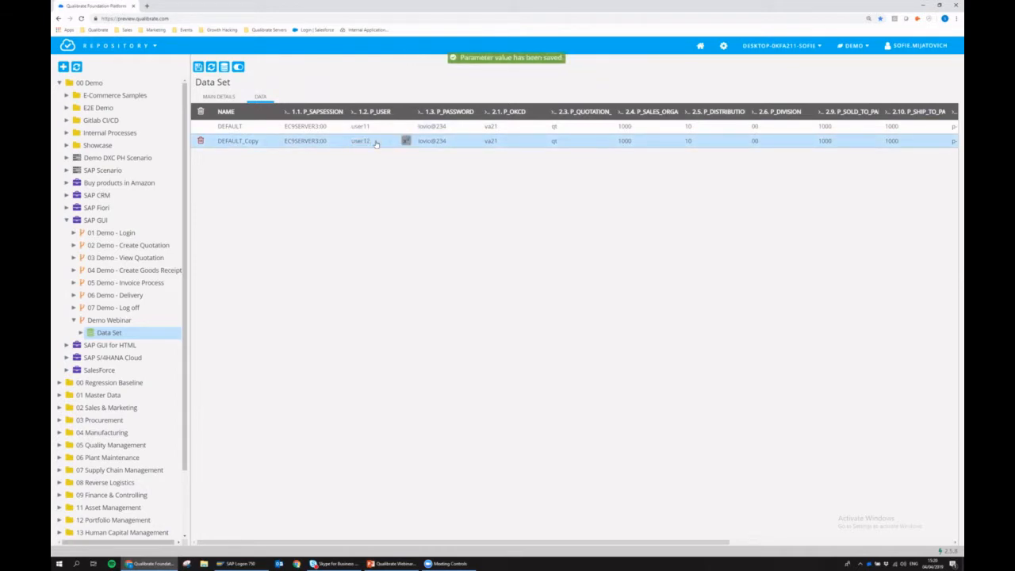
- Download the data set as an XLS file and open it in Excel
left_click(224, 68)
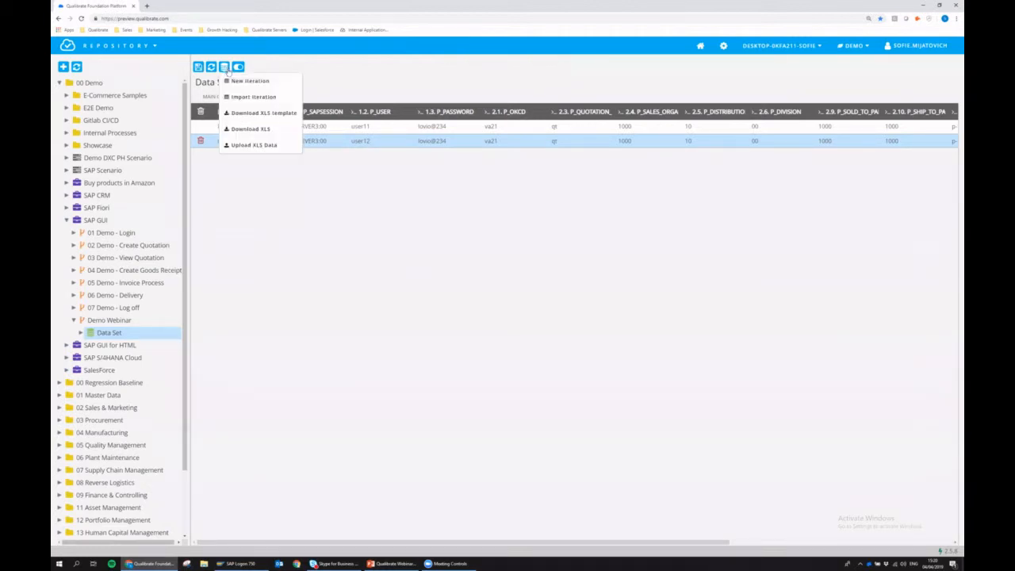
left_click(261, 130)
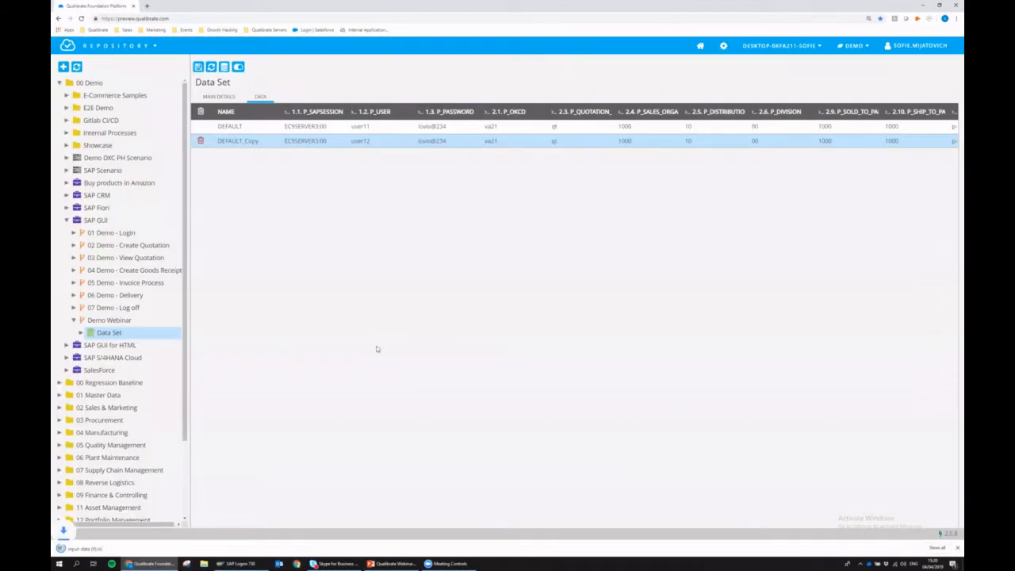
left_click(124, 547)
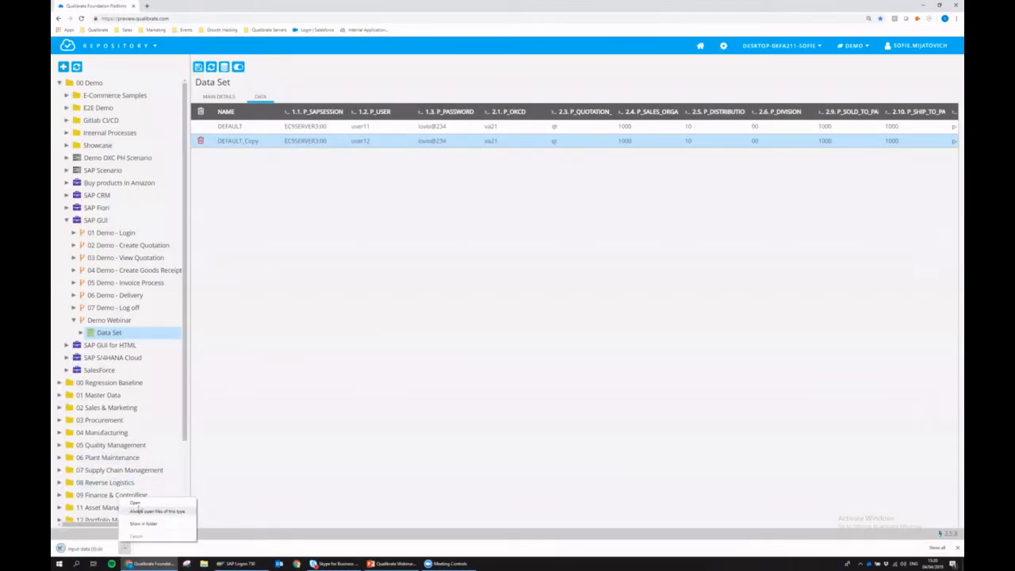
left_click(136, 504)
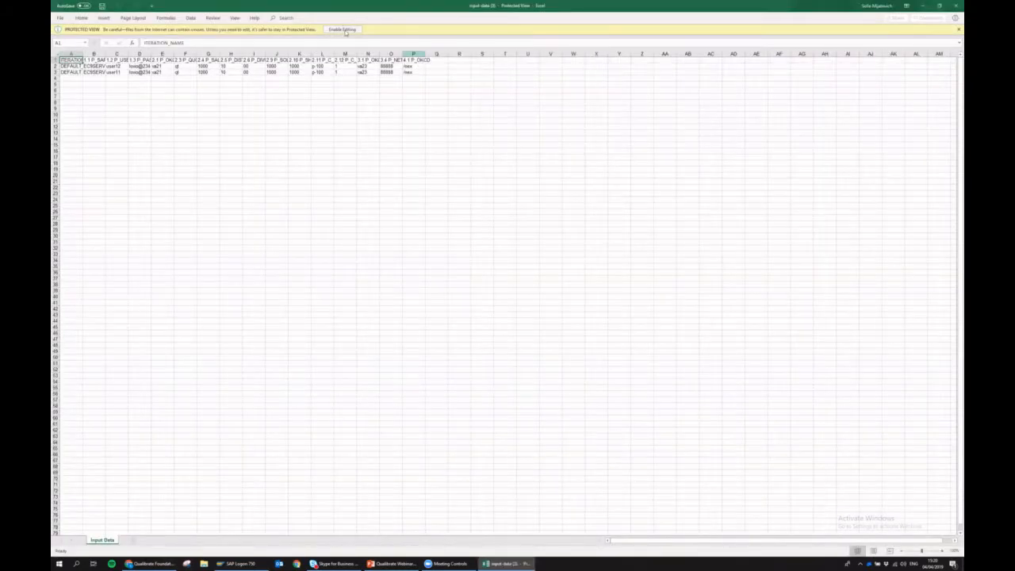
- Enable editing and copy the DEFAULT row 3 into rows 4–8
left_click(343, 29)
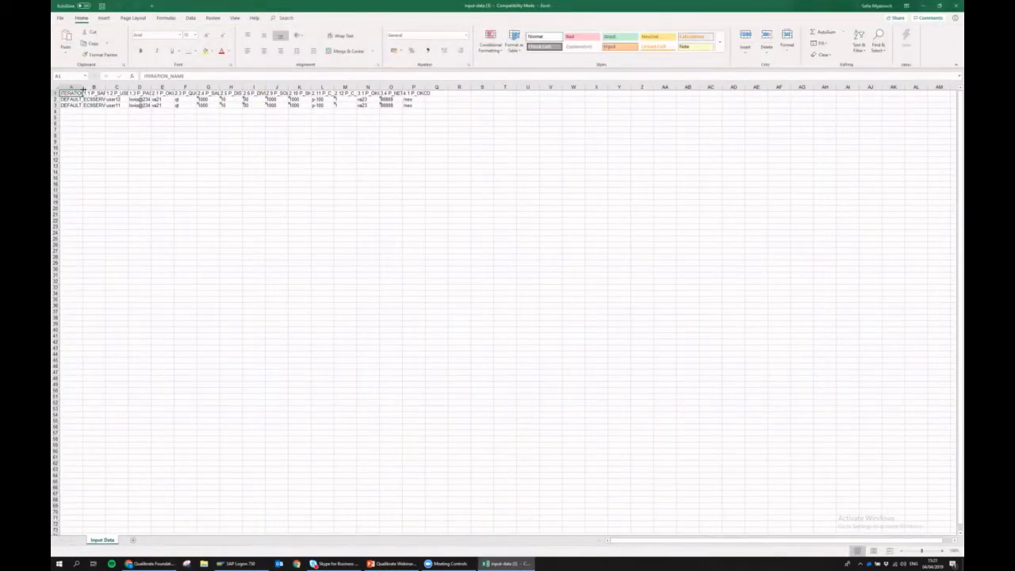
left_click_drag(82, 88, 139, 88)
left_click(55, 106)
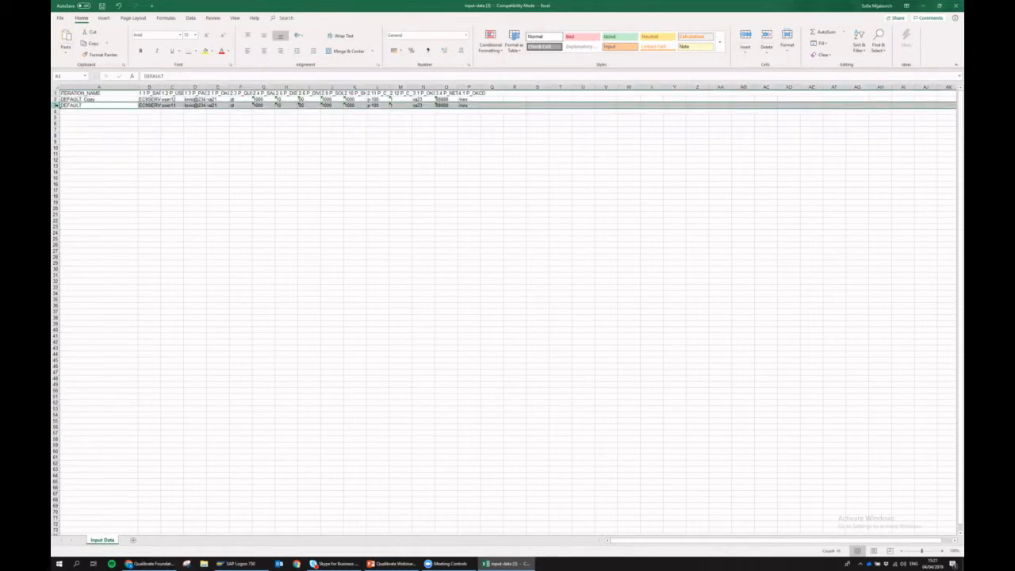
key("ctrl+c")
left_click_drag(99, 111, 98, 136)
key("Return")
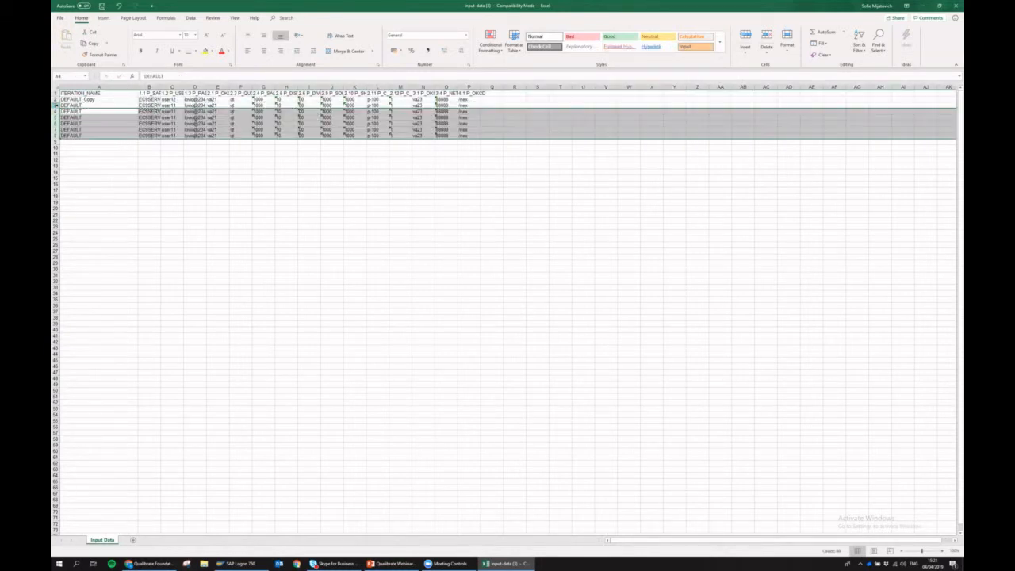
- Fill DEFAULT1–DEFAULT6, user11–user16 and sales organisations 1000–1005, then save and close Excel
double_click(105, 107)
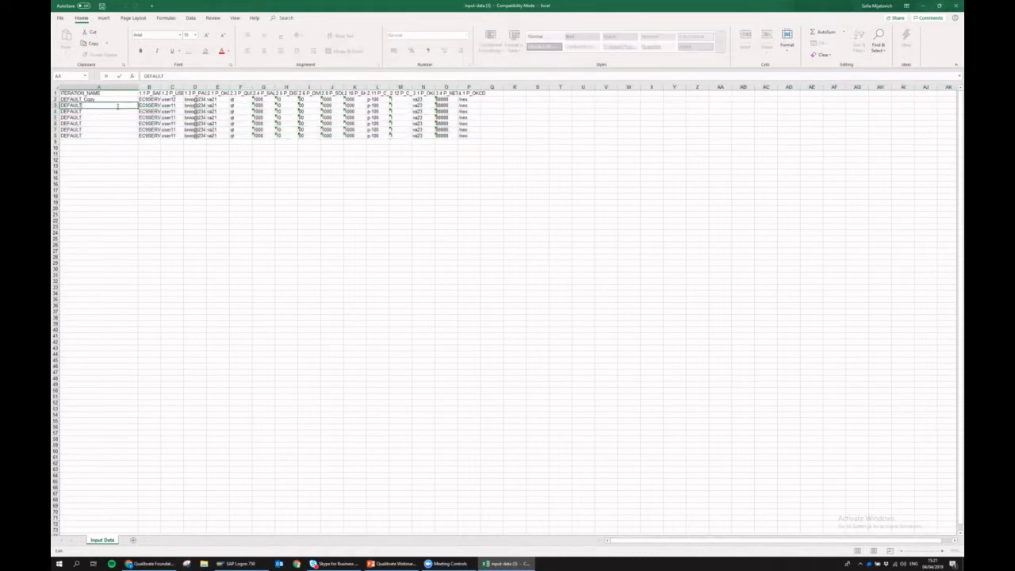
type("1")
left_click(148, 112)
left_click(111, 105)
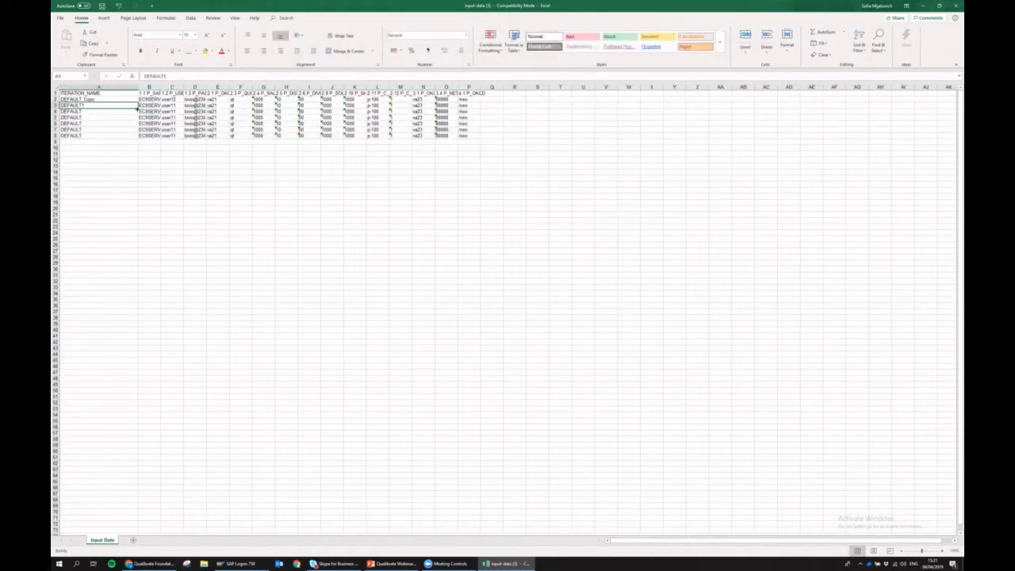
left_click_drag(138, 108, 125, 137)
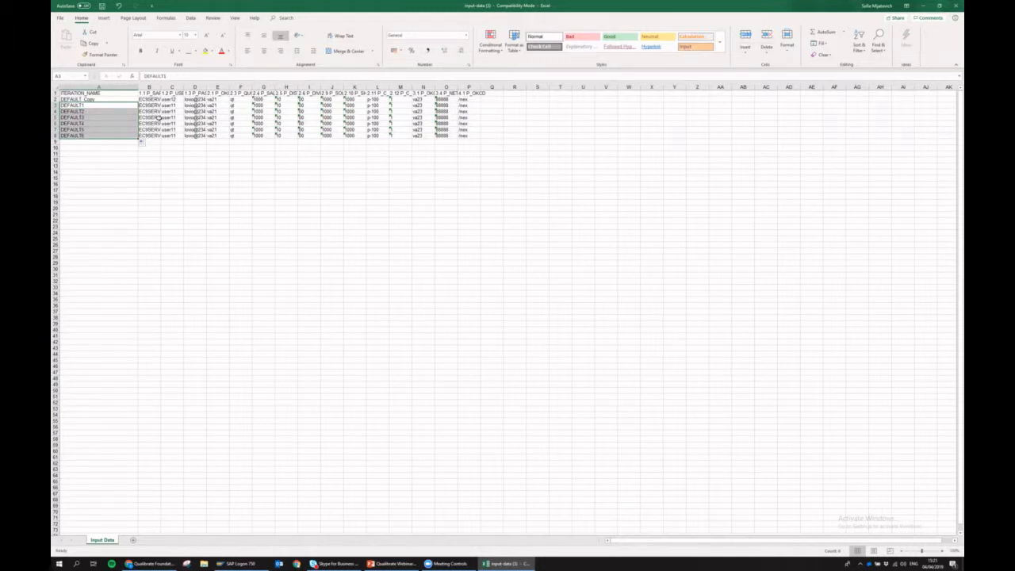
left_click(180, 107)
left_click_drag(183, 108, 185, 139)
double_click(274, 86)
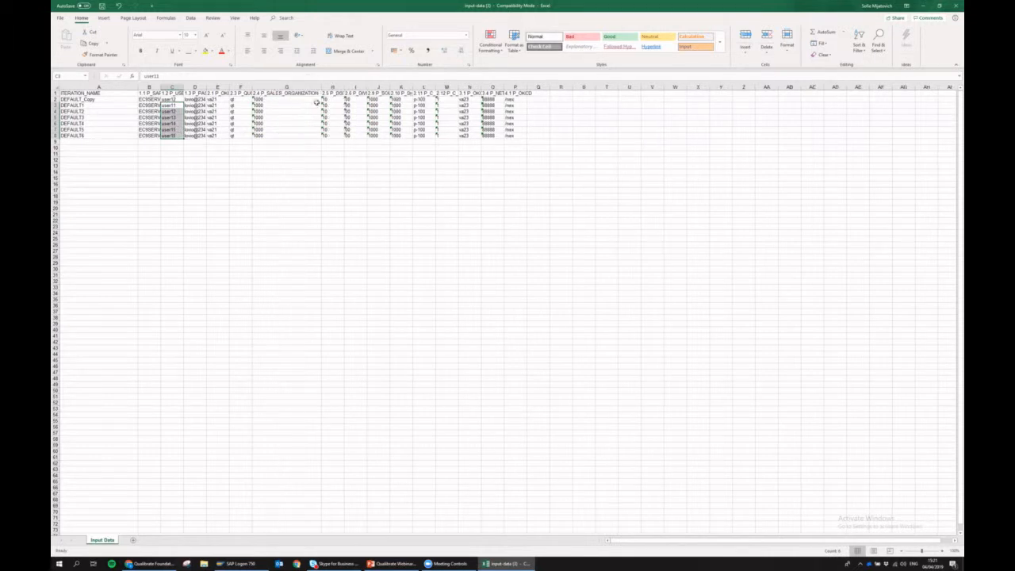
left_click(316, 105)
left_click_drag(321, 107, 323, 136)
left_click(101, 6)
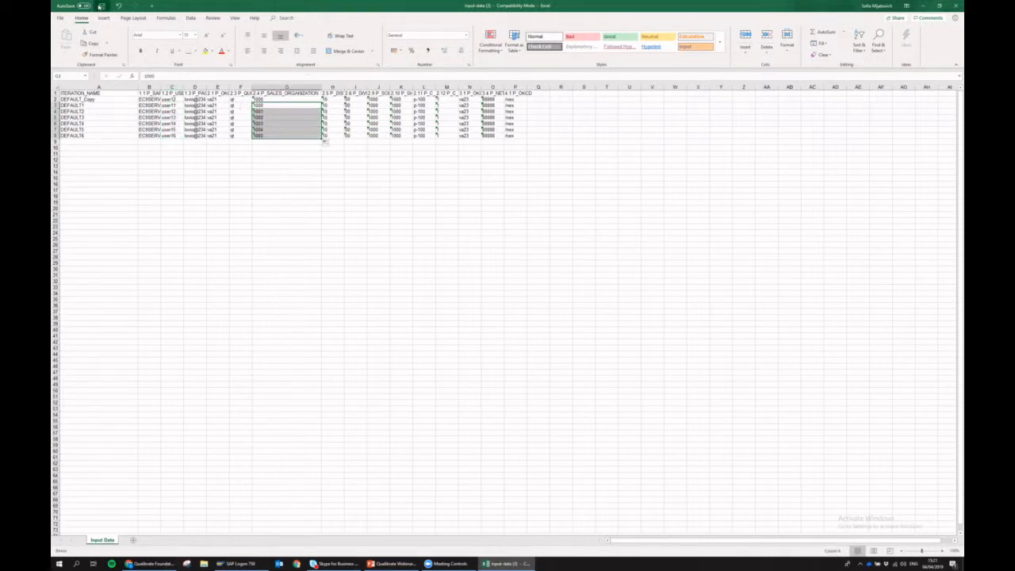
left_click(955, 5)
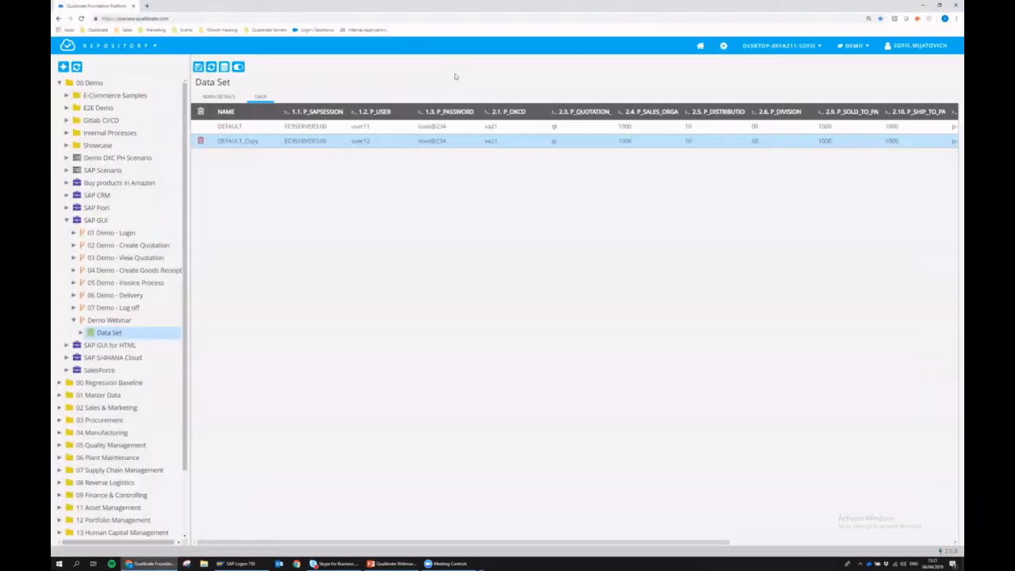
- Upload the edited input-data spreadsheet via Upload XLS Data and check the DEFAULT1–DEFAULT6 rows
left_click(224, 67)
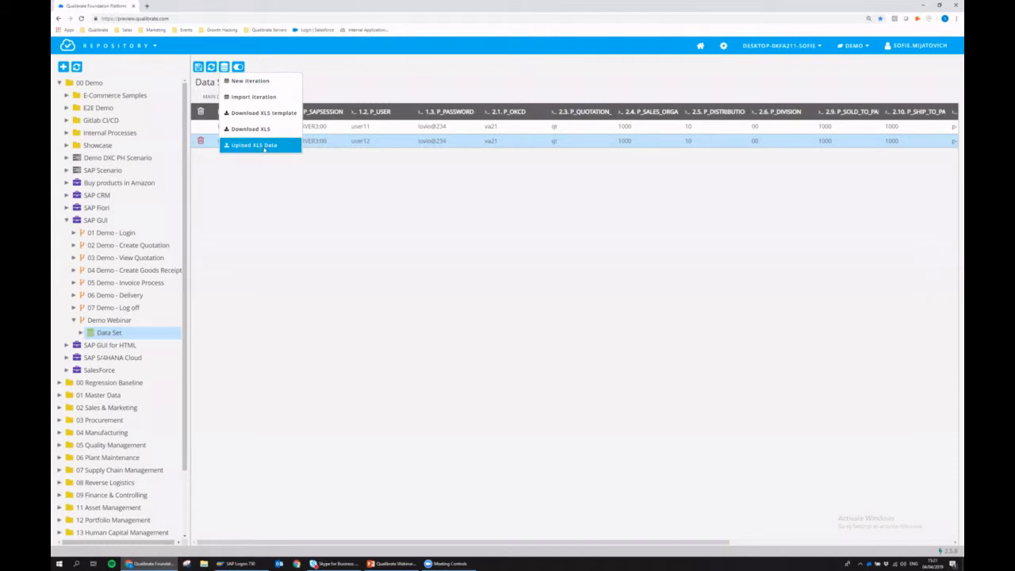
left_click(264, 146)
left_click(442, 315)
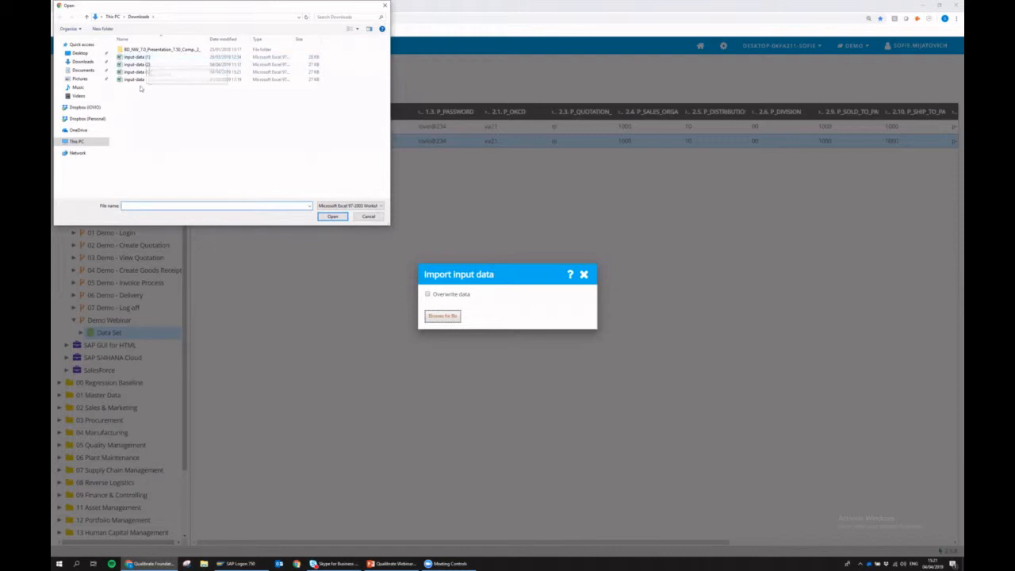
double_click(135, 71)
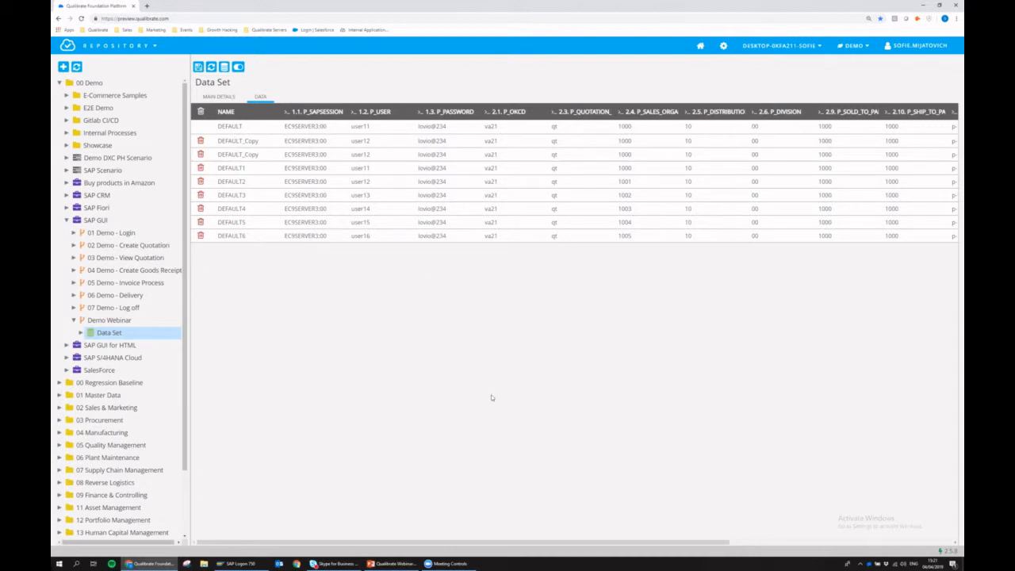
left_click_drag(497, 541, 640, 316)
left_click(388, 127)
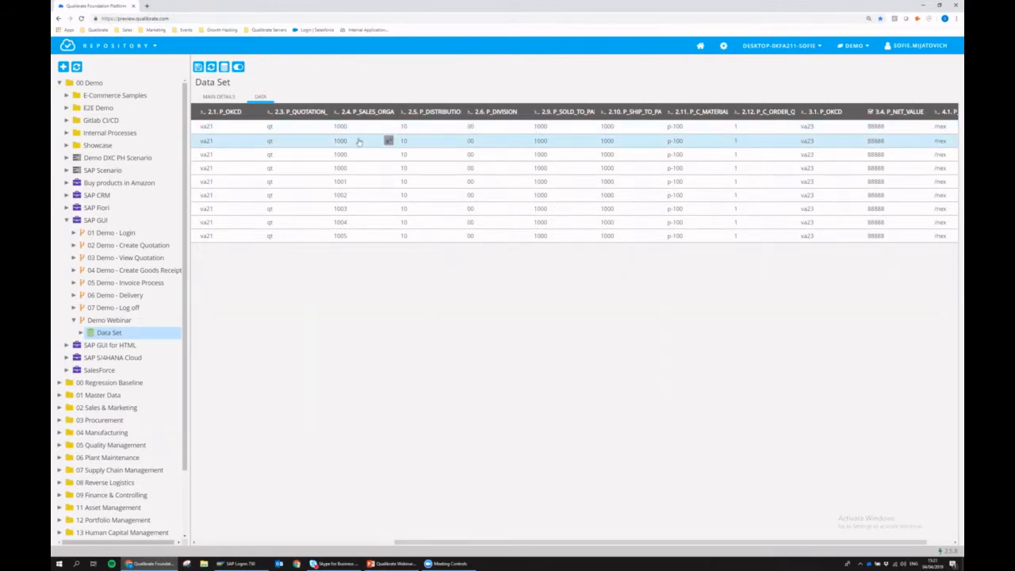
left_click(380, 167)
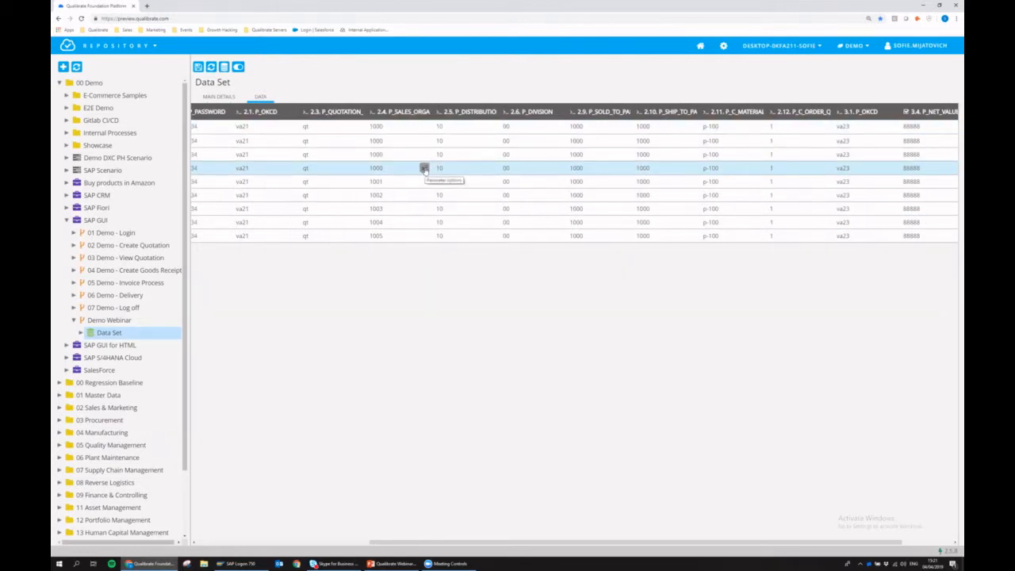
- Try P_SALES_ORGANIZATION's advanced value modes: skip action, plain text, parameter reference, then formula
left_click(424, 168)
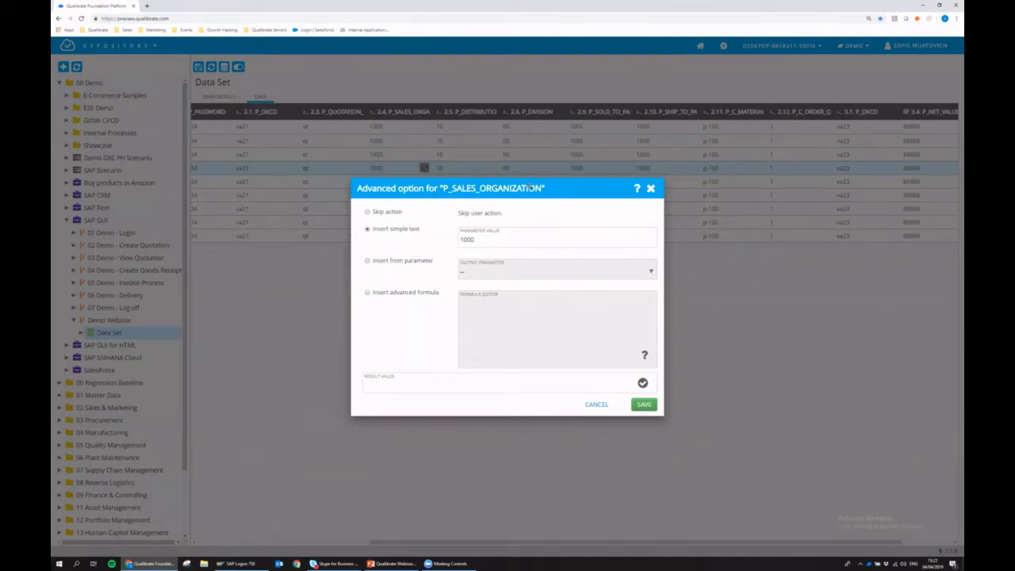
left_click(397, 214)
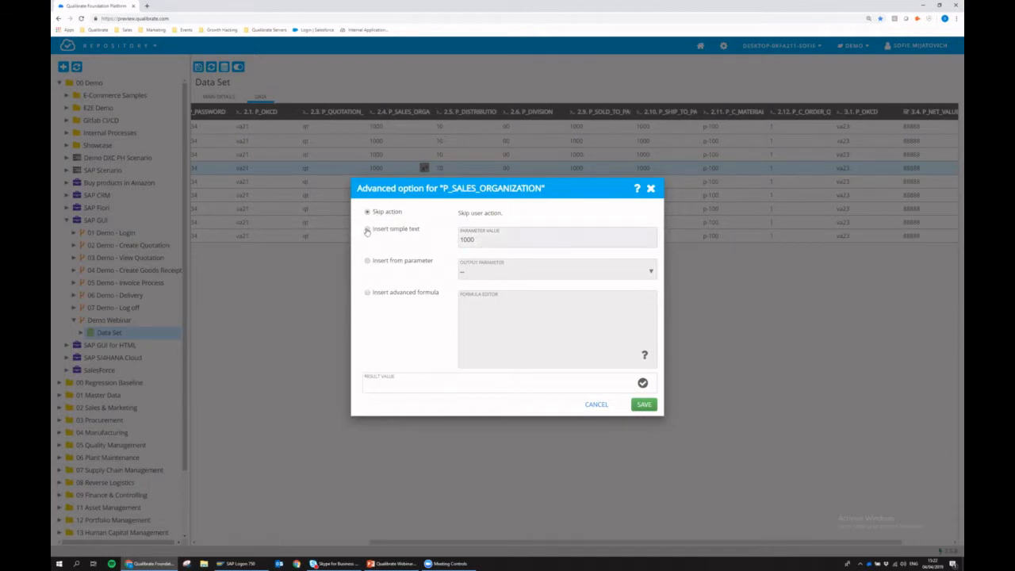
left_click(367, 229)
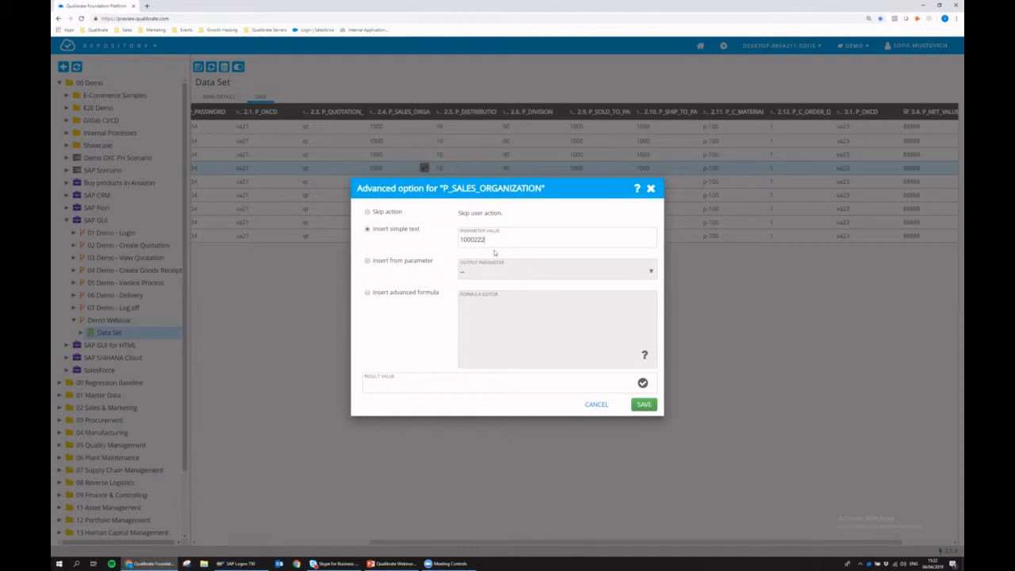
left_click(367, 261)
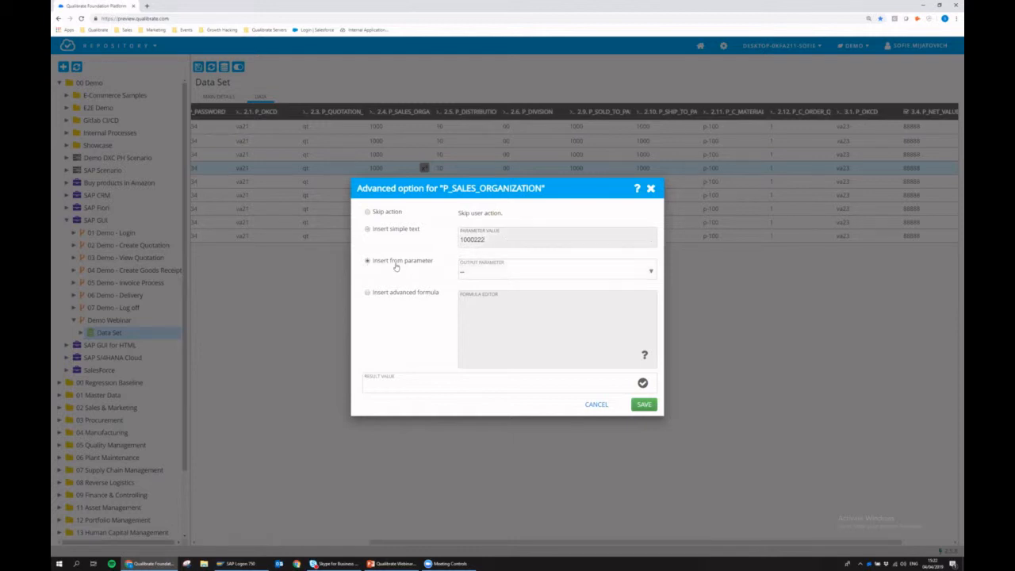
left_click(476, 274)
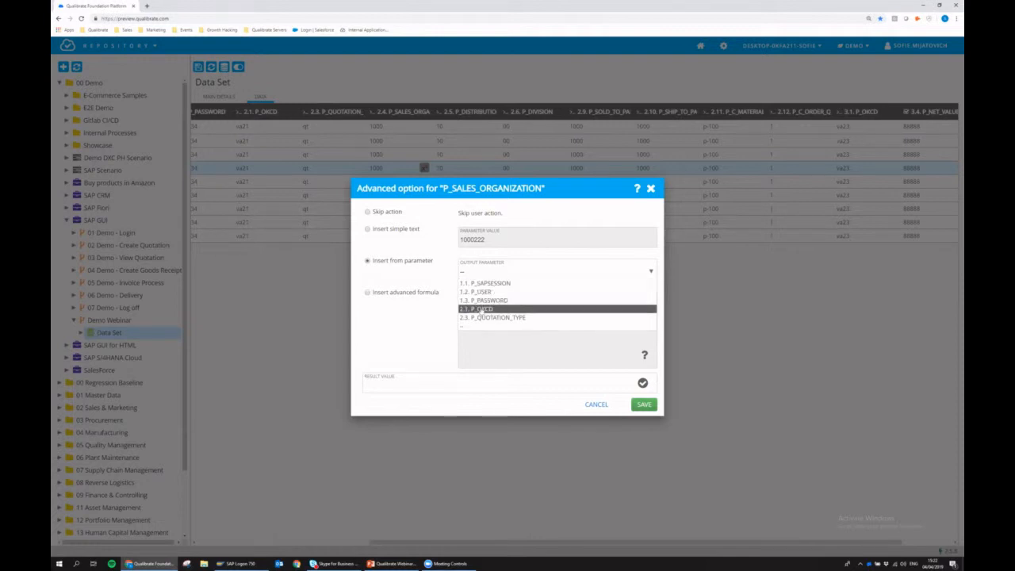
left_click(366, 293)
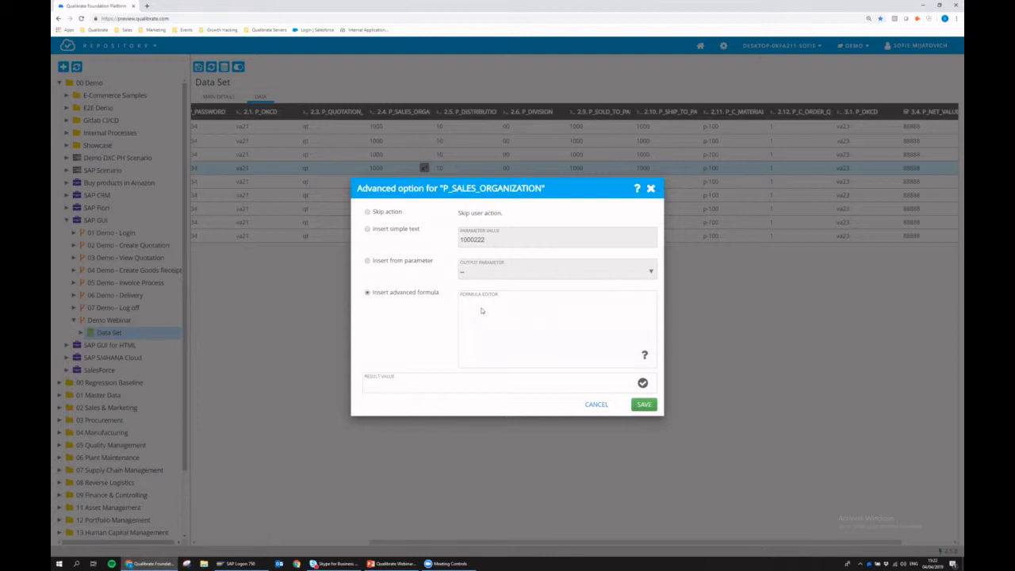
- Give DEFAULT1's sales organization a RANDOM formula, preview its result twice, and save it
left_click(480, 311)
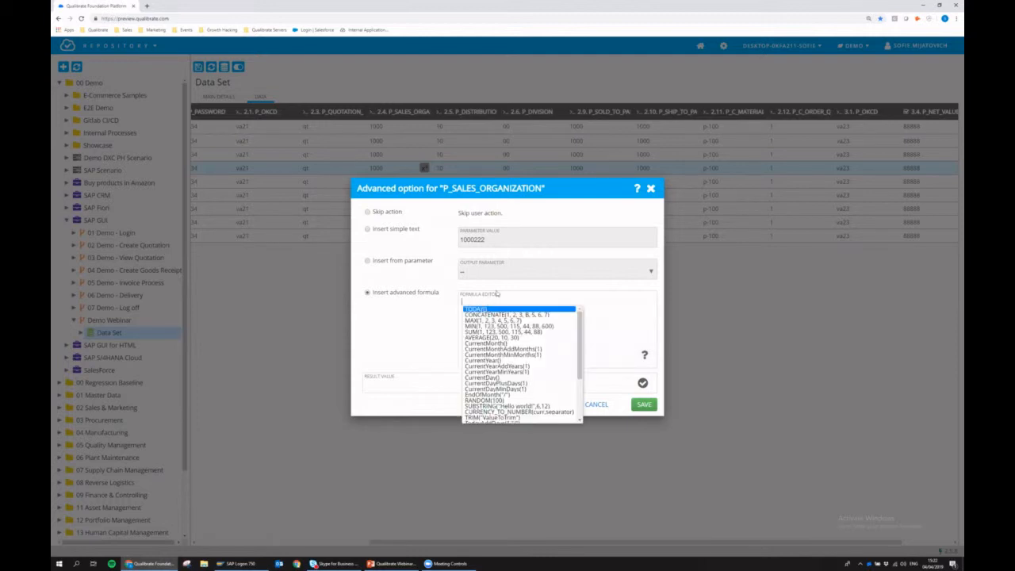
left_click(478, 400)
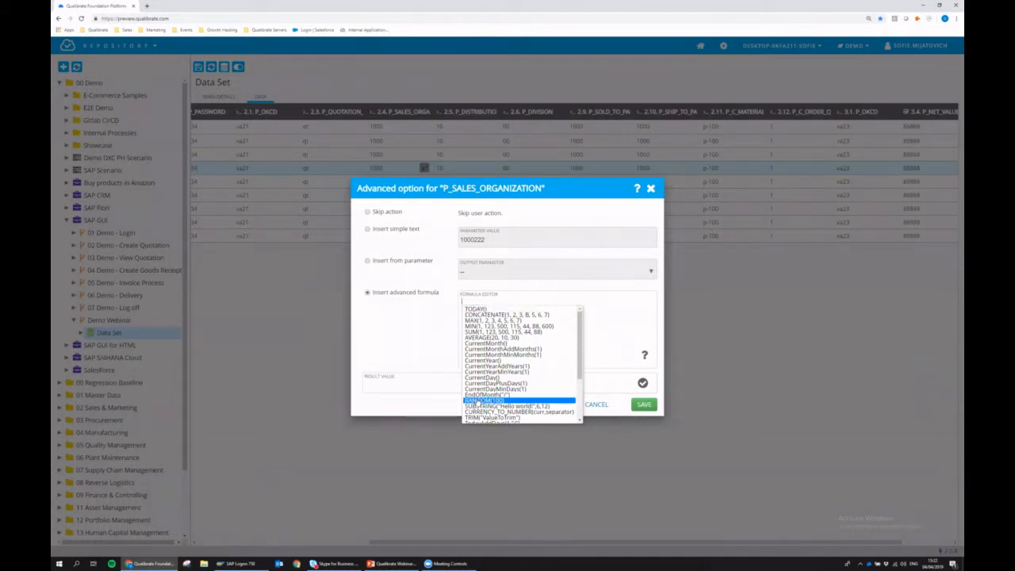
left_click(476, 401)
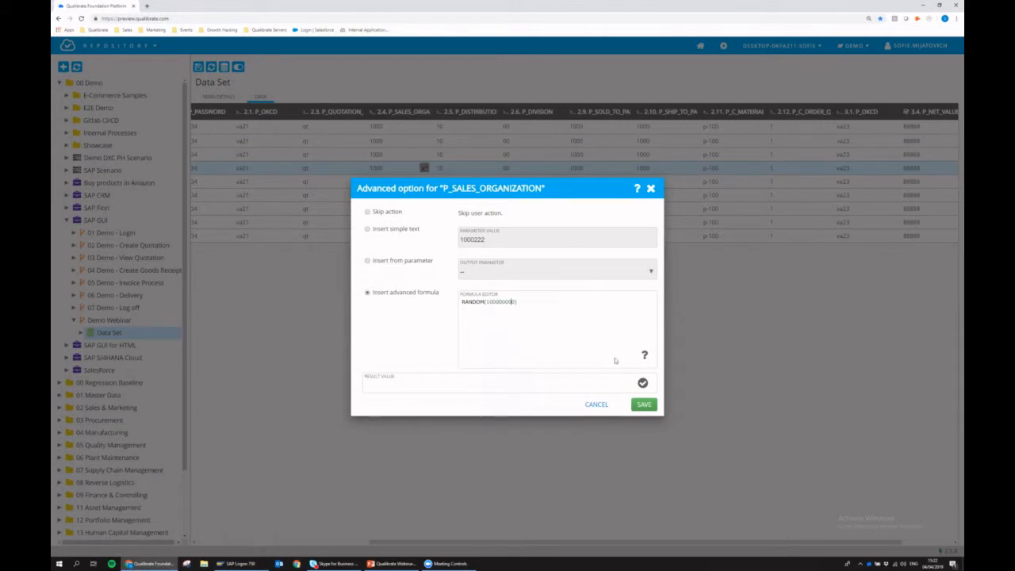
left_click(642, 383)
left_click(642, 383)
left_click(645, 404)
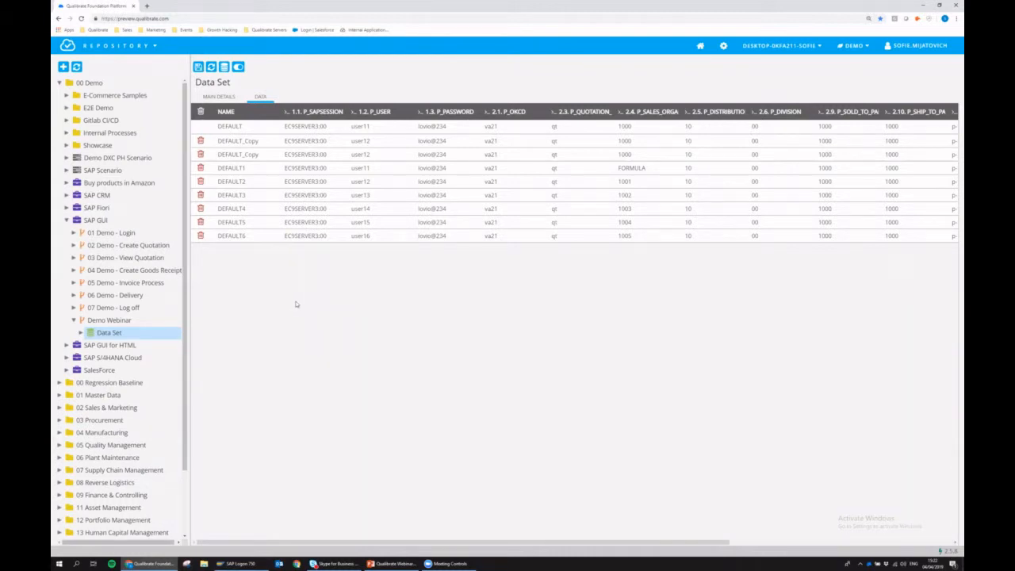
right_click(122, 321)
- Create a new data set under Demo Webinar named 'Data Set US'
left_click(159, 345)
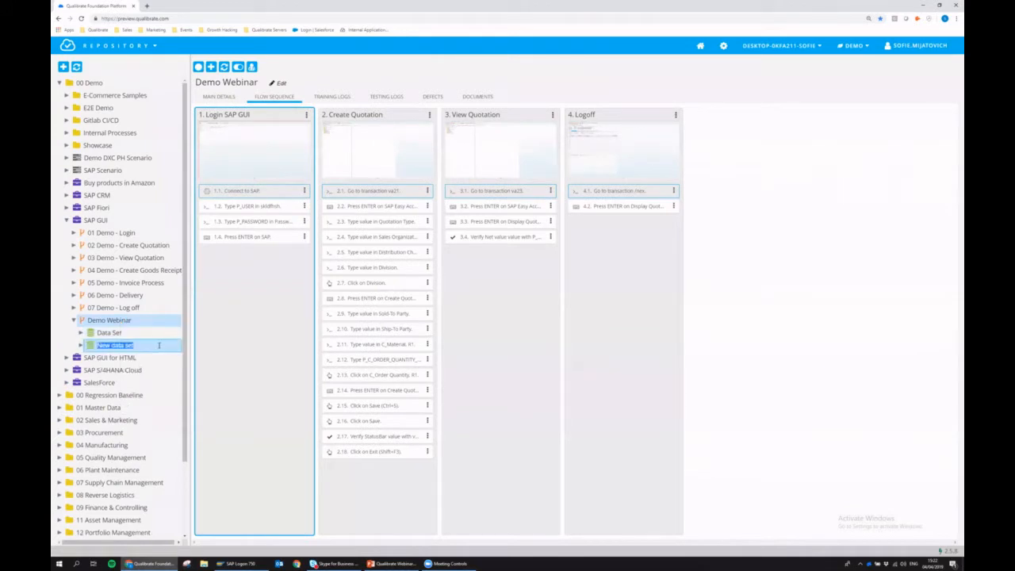
type("Data Set E")
key("BackSpace")
type("US")
key("Return")
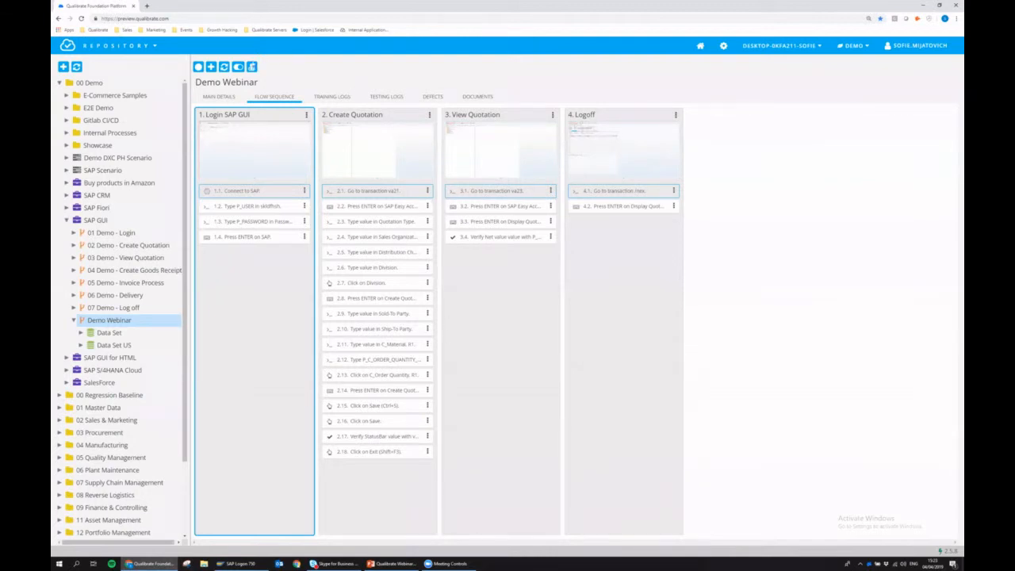
- Start an automated execution of Demo Webinar using Data Set with the DEFAULT iteration
left_click(252, 67)
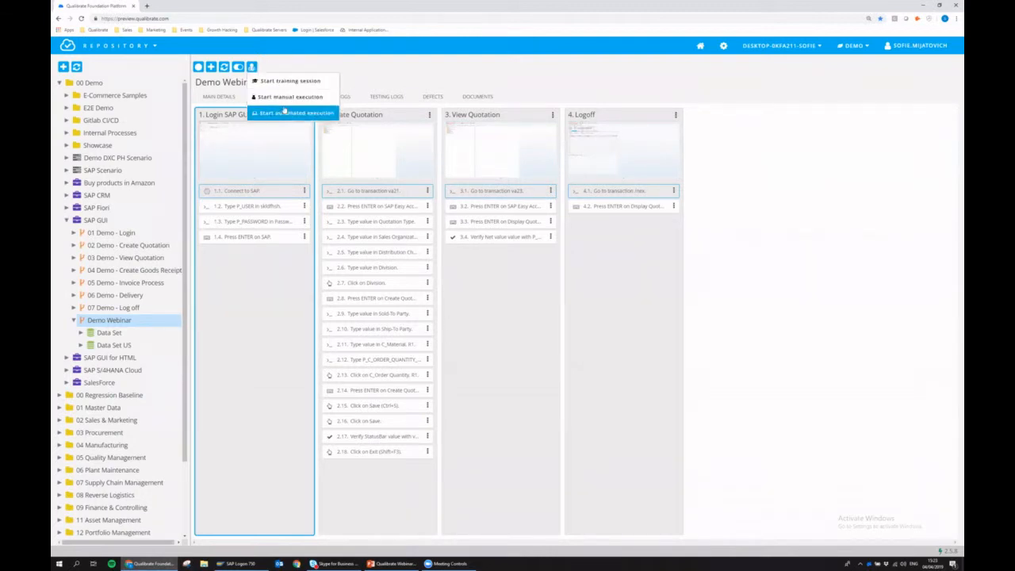
left_click(285, 104)
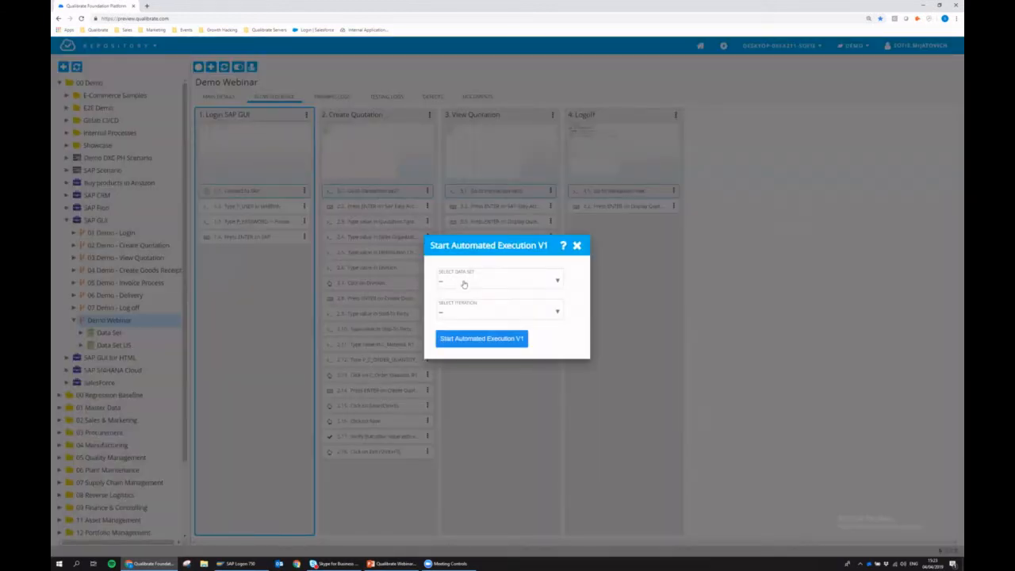
left_click(466, 284)
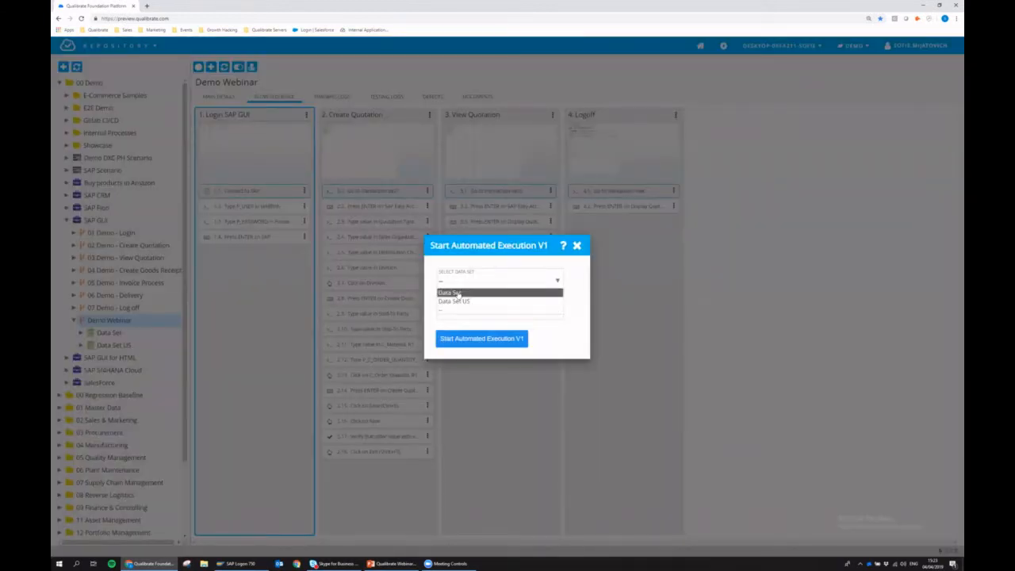
left_click(468, 289)
left_click(465, 314)
left_click(461, 333)
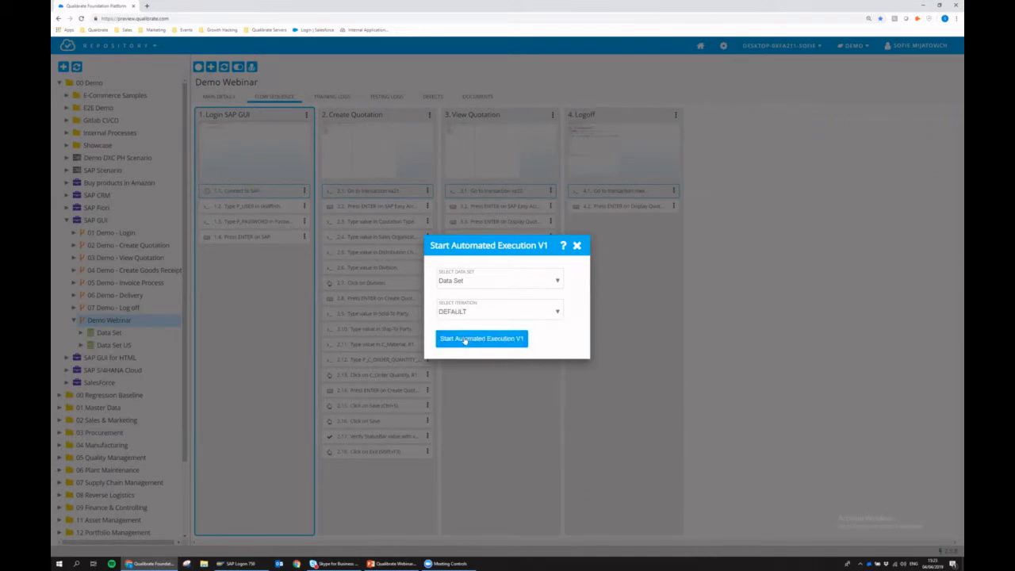
left_click(464, 340)
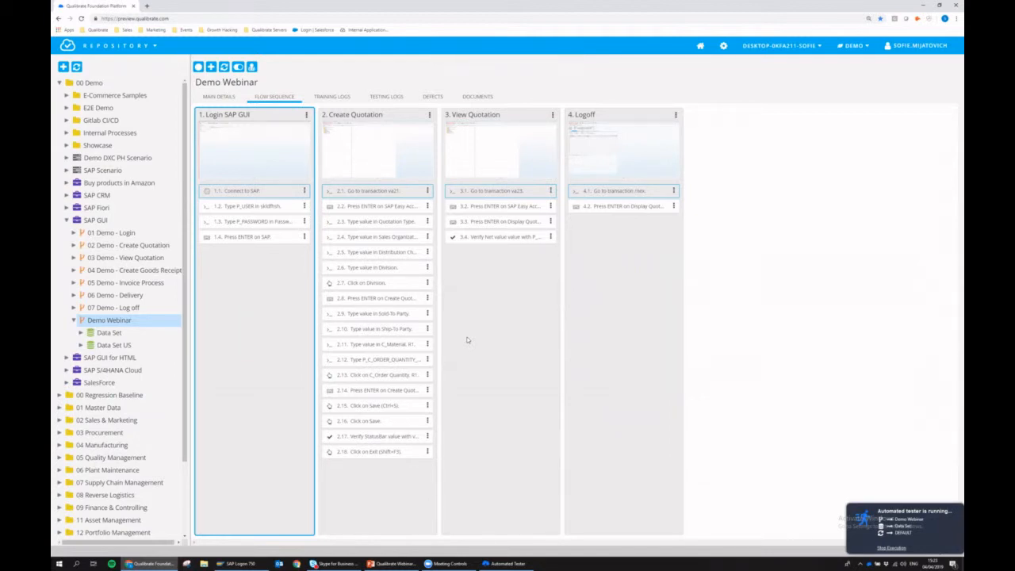
left_click(239, 562)
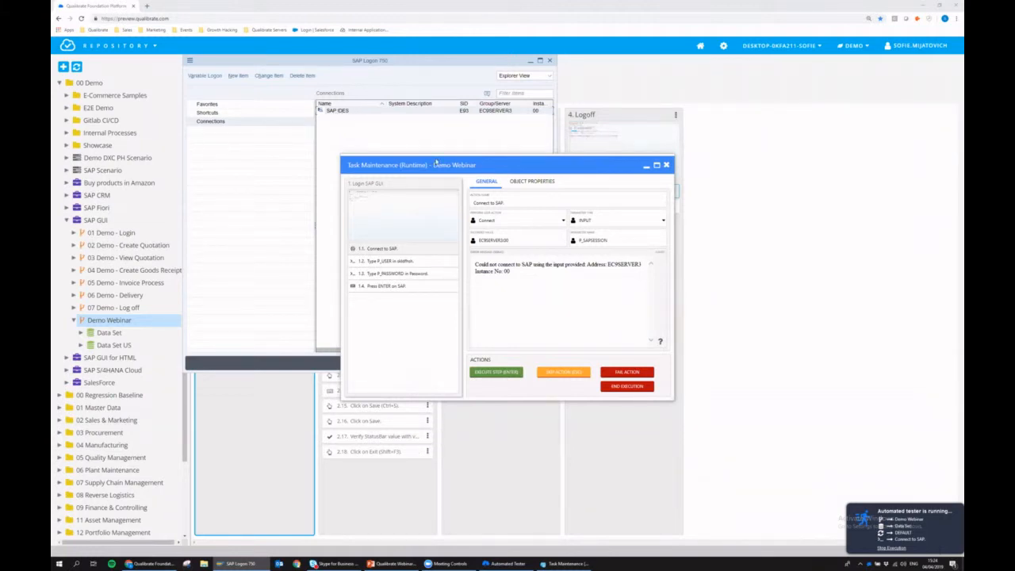
- Retry the Connect to SAP step from the Task Maintenance dialog
left_click(493, 373)
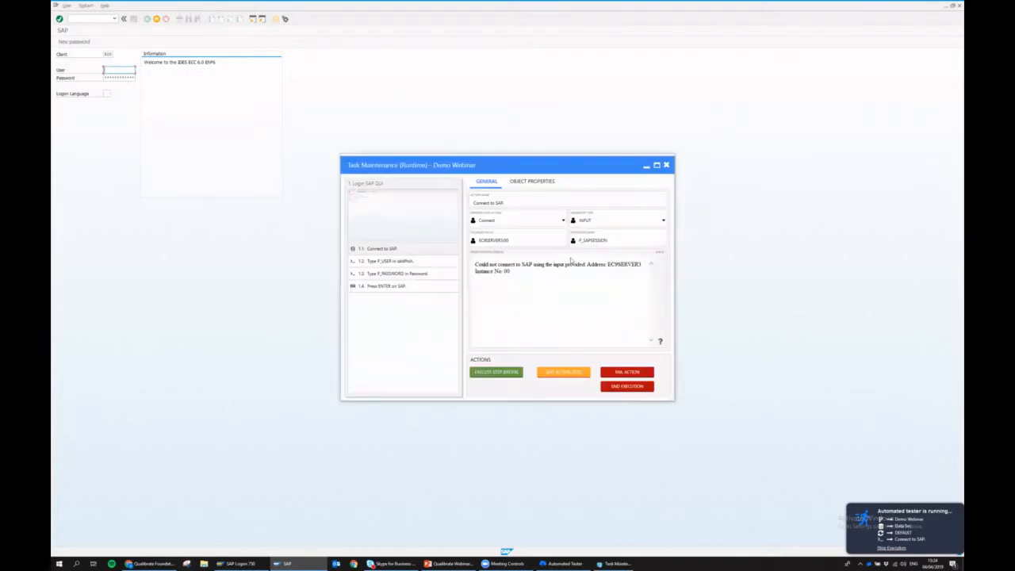
- Skip the failing Connect to SAP step so the automated run continues
left_click(559, 373)
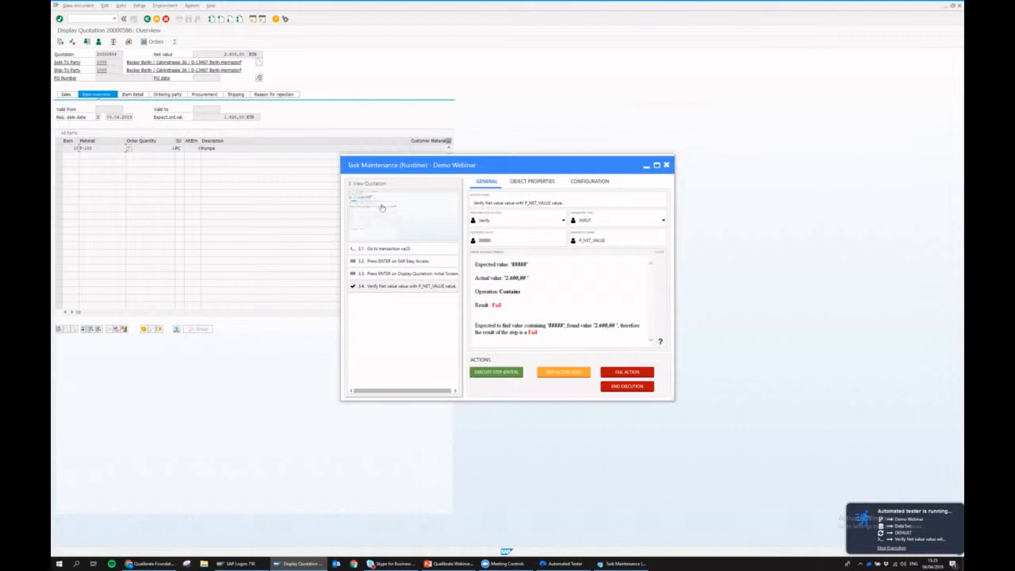
- Inspect the failed net value check's screenshot and highlighted field, then skip the check
left_click(390, 212)
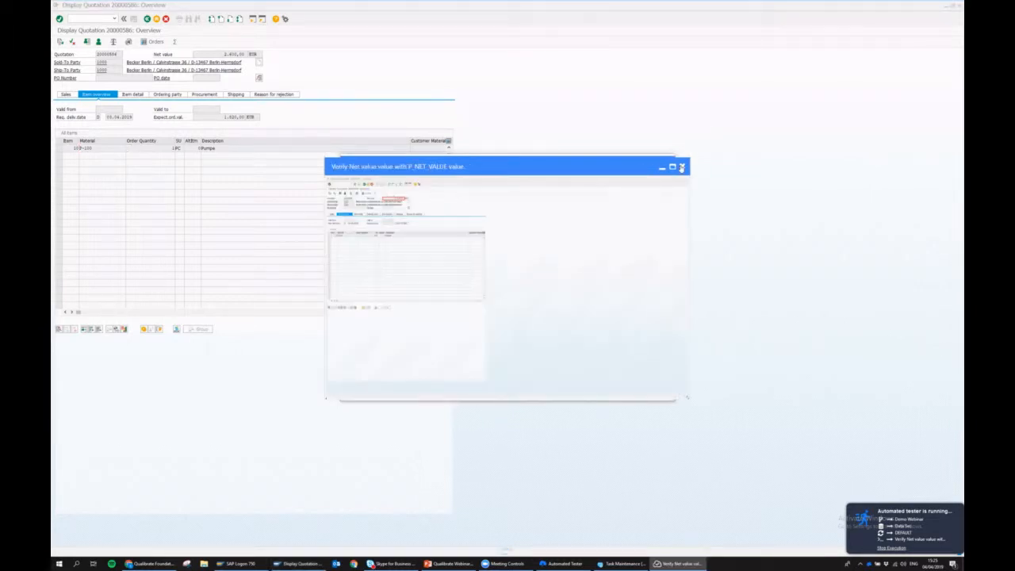
left_click(682, 166)
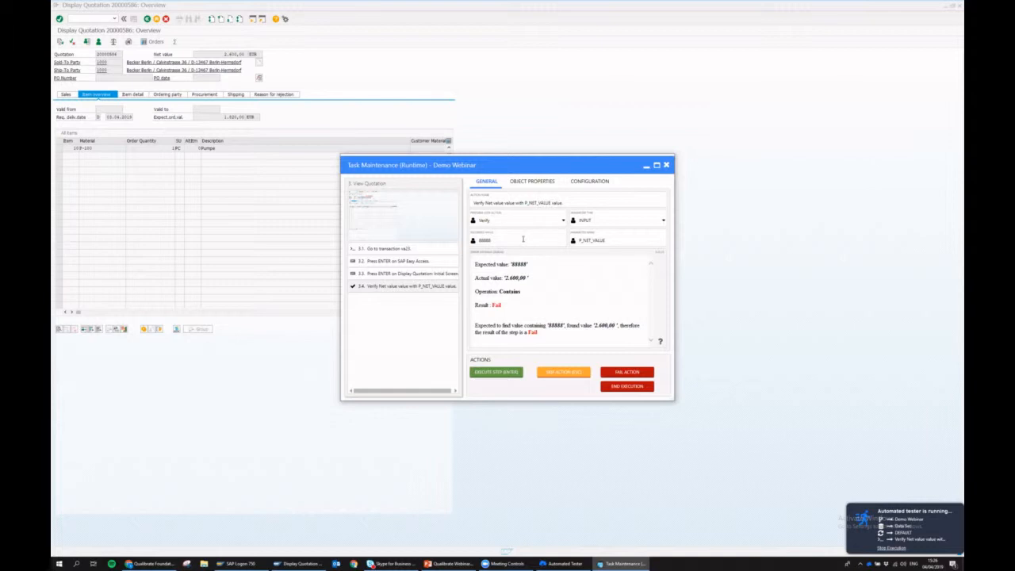
type("444")
left_click(529, 183)
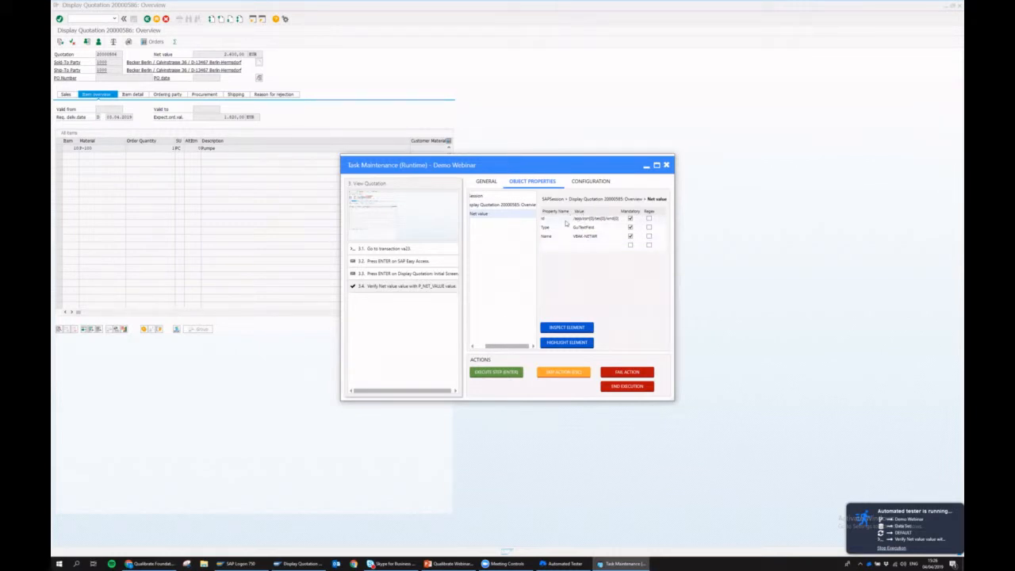
left_click(565, 343)
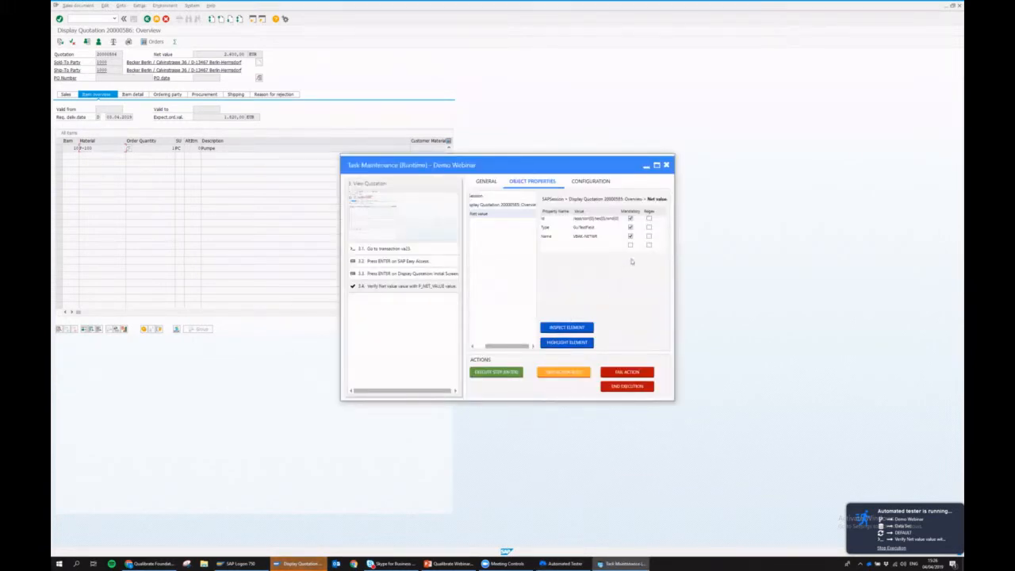
left_click(563, 373)
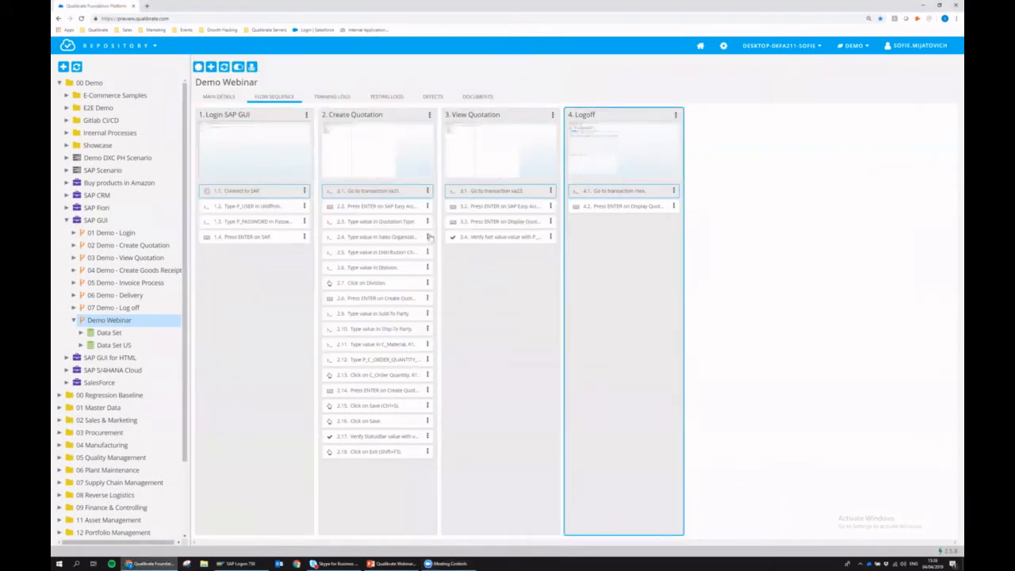
left_click(380, 97)
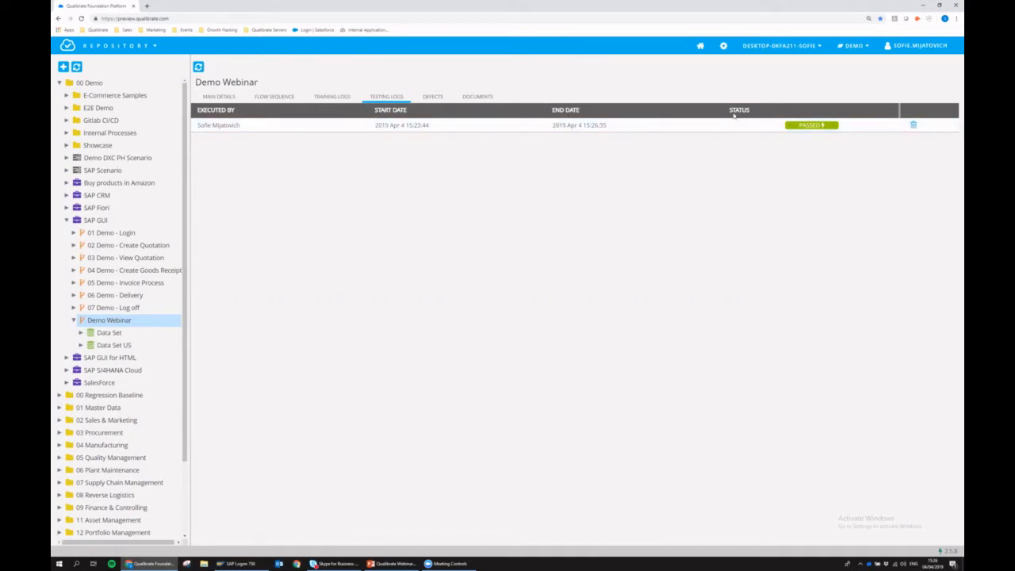
left_click(263, 129)
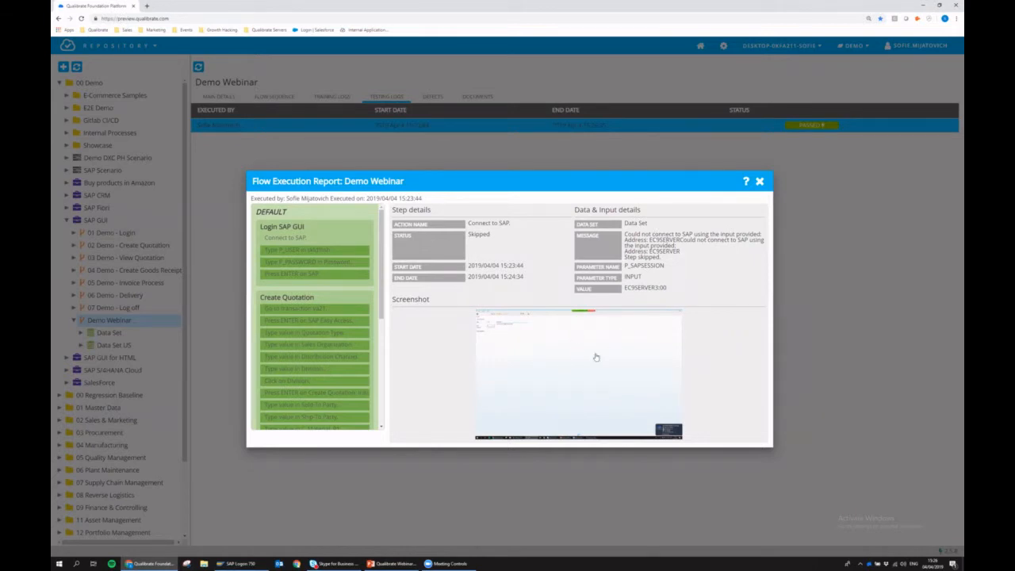
left_click(329, 337)
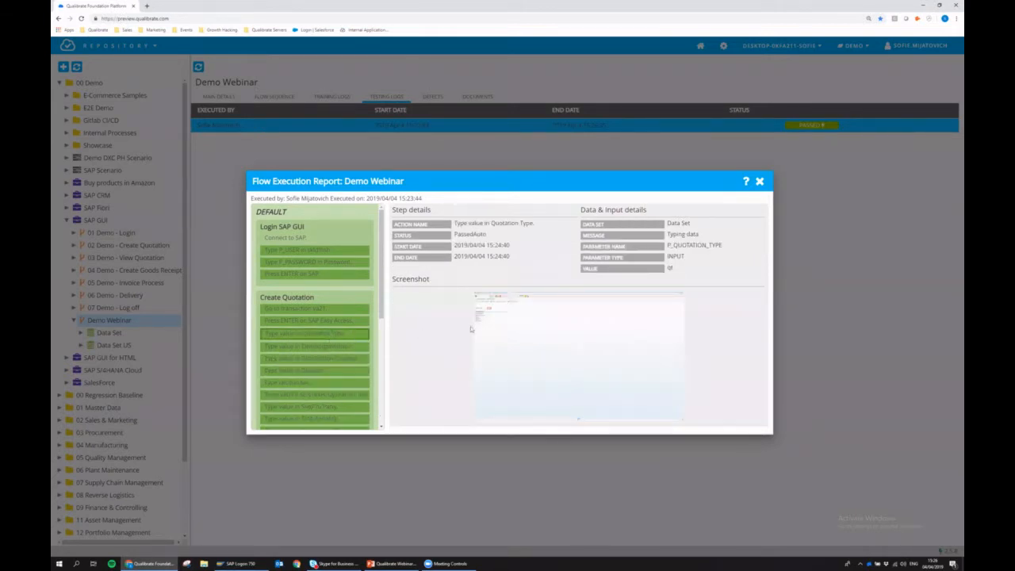
left_click(351, 276)
scroll(351, 323, "down", 5)
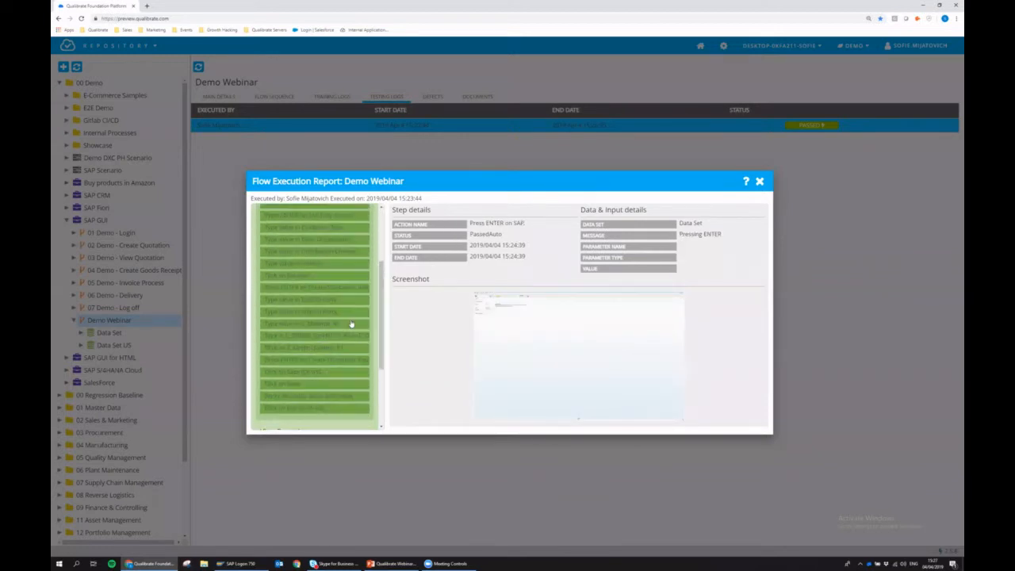
left_click(351, 323)
scroll(383, 317, "down", 1)
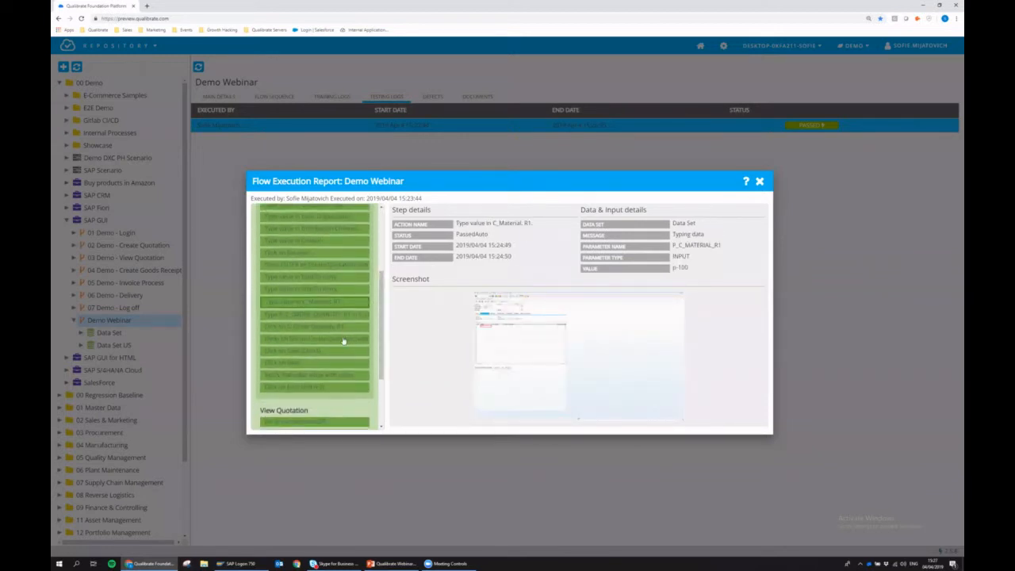
left_click(337, 364)
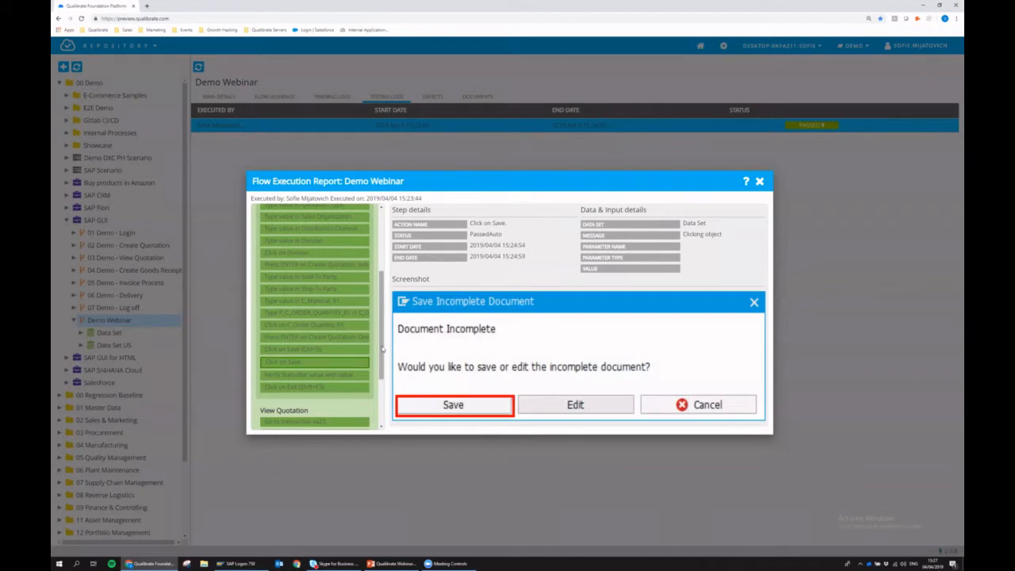
scroll(383, 348, "down", 3)
left_click(350, 369)
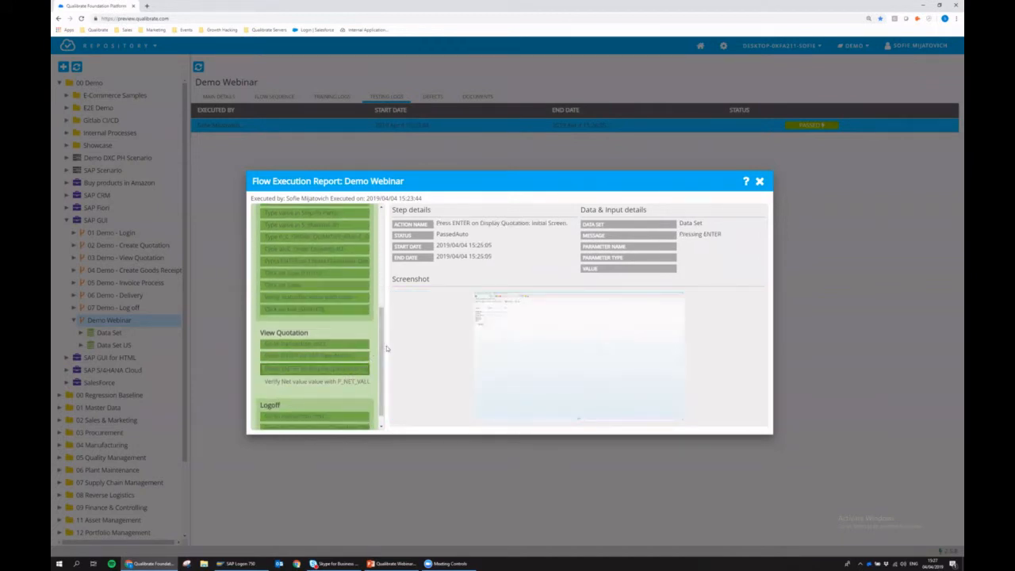
scroll(333, 392, "up", 1)
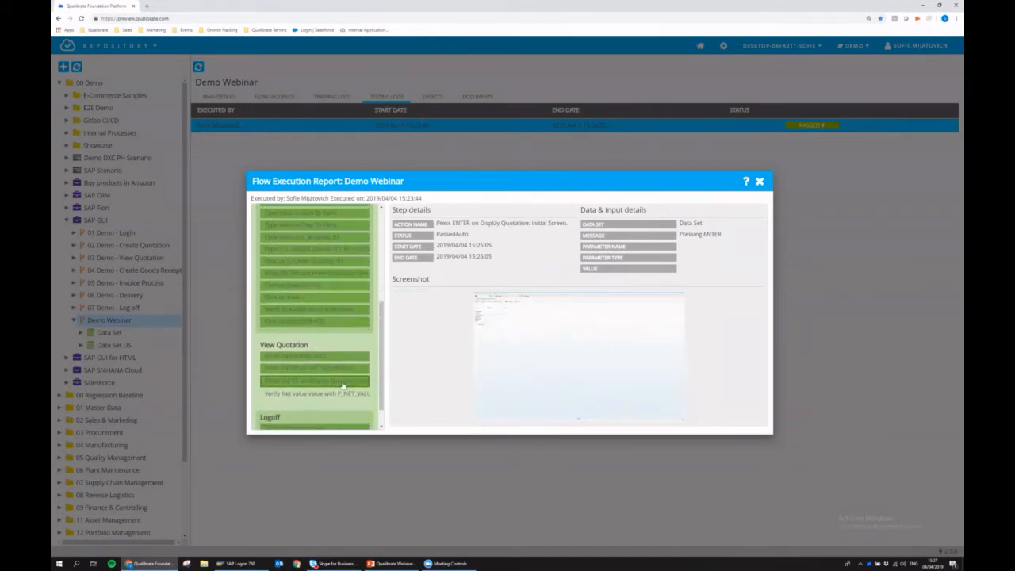
left_click(295, 392)
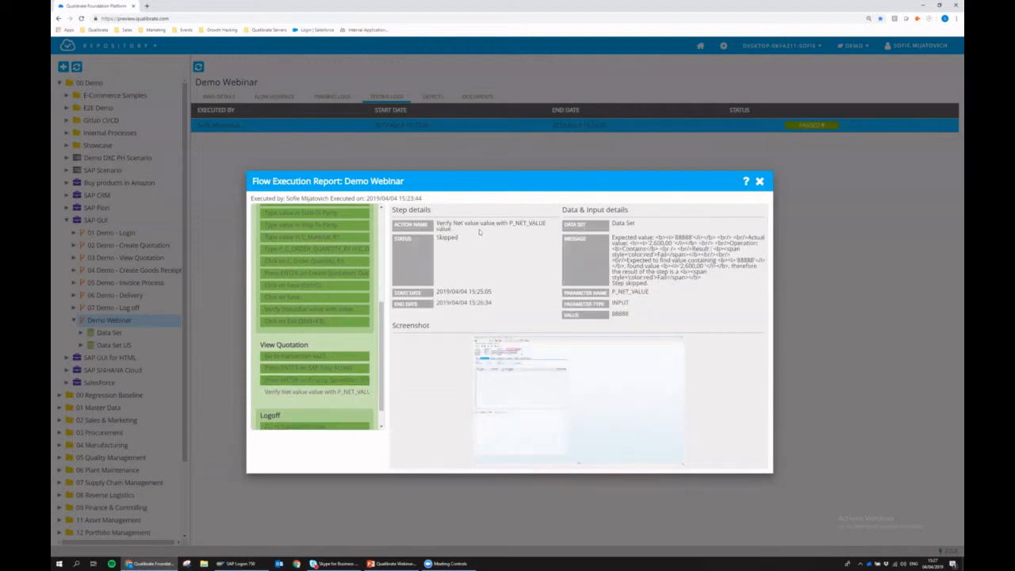
left_click(761, 183)
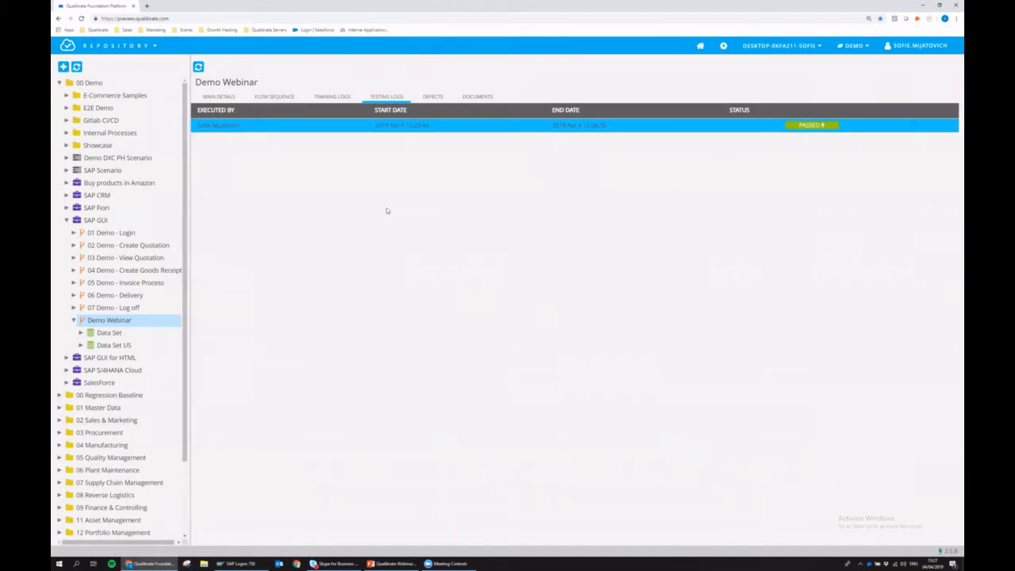
left_click(284, 98)
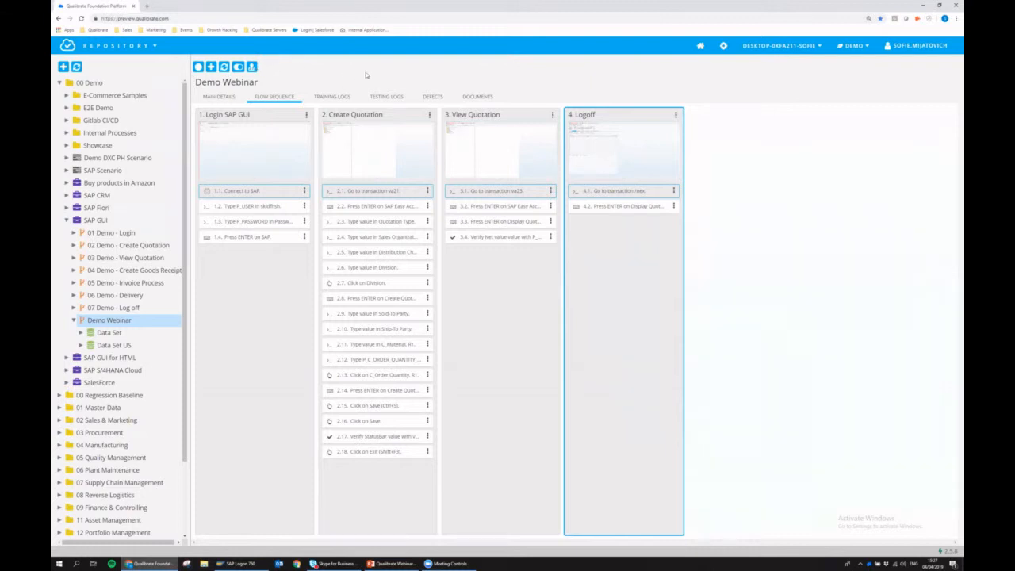
- Start a manual execution of Demo Webinar using Data Set with the DEFAULT iteration
left_click(251, 67)
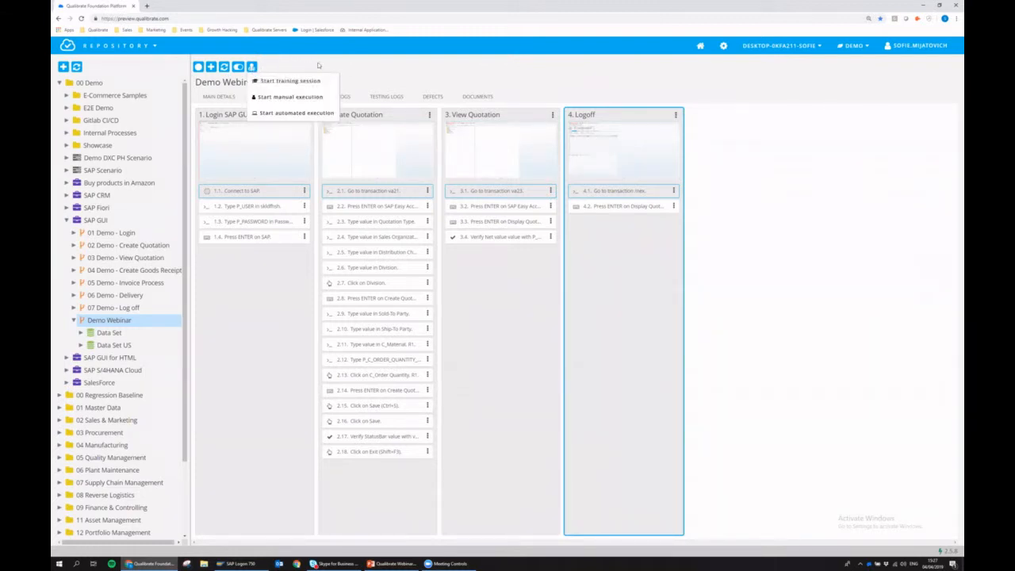
left_click(285, 97)
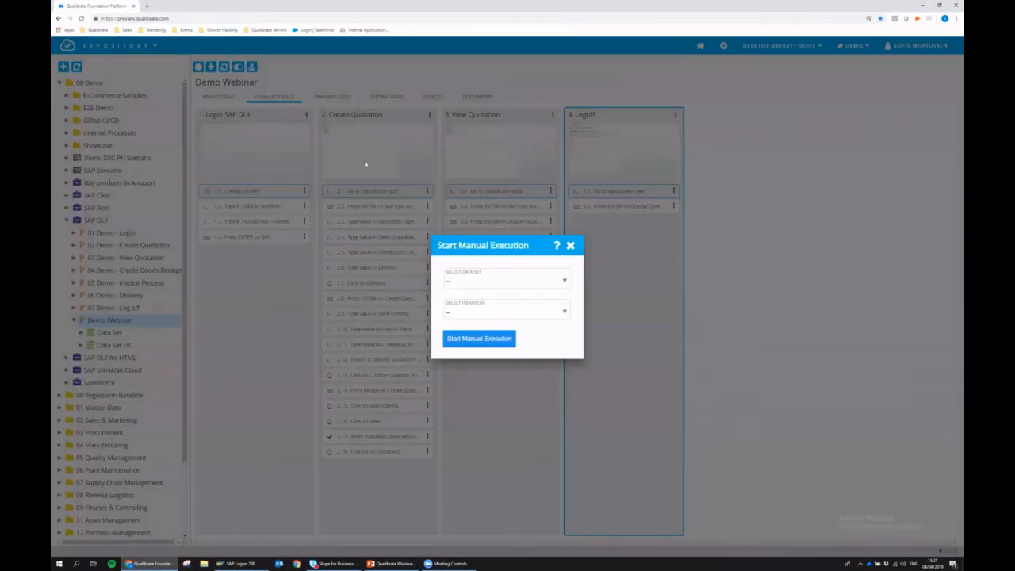
left_click(469, 282)
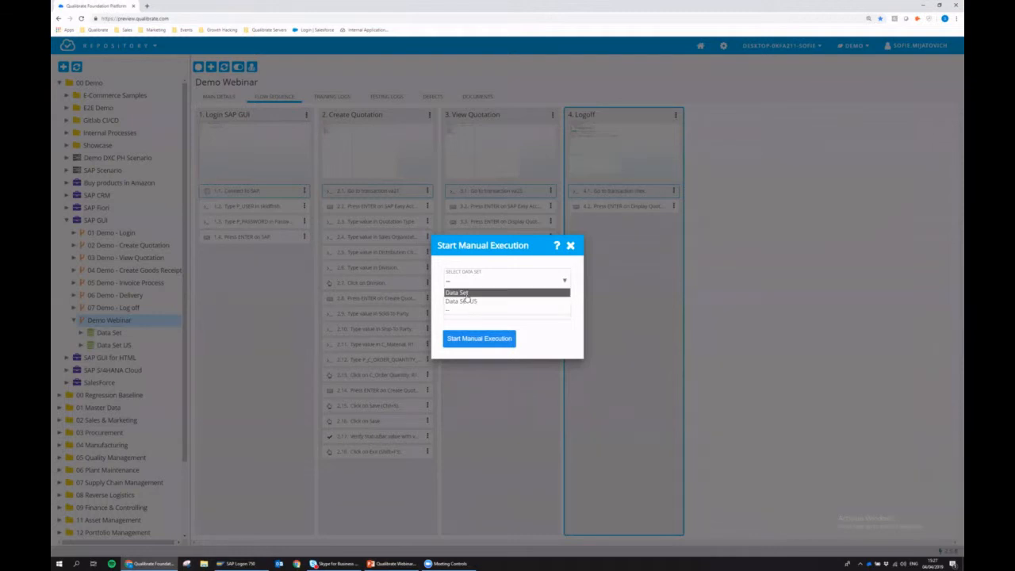
left_click(466, 290)
left_click(464, 313)
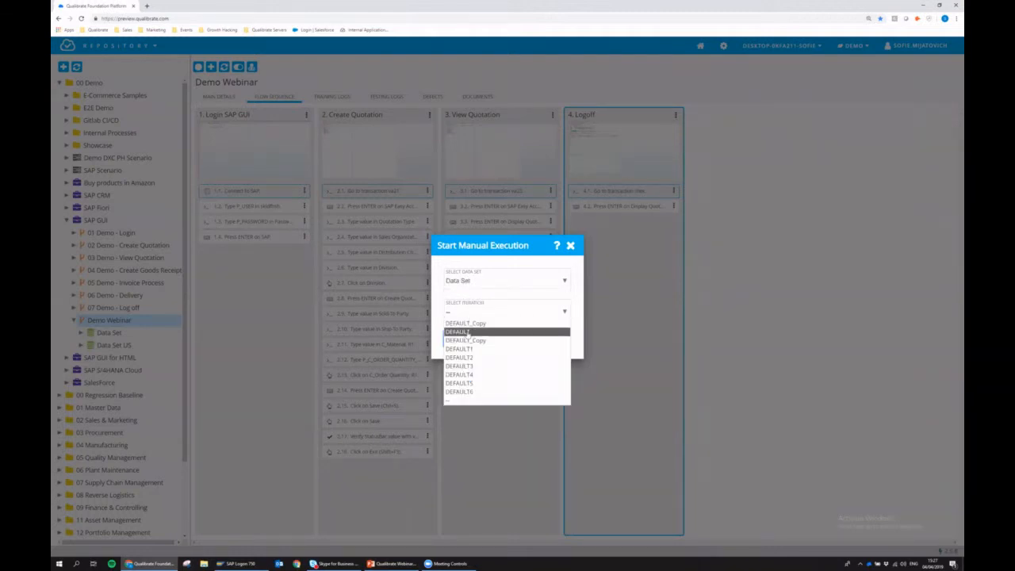
left_click(469, 328)
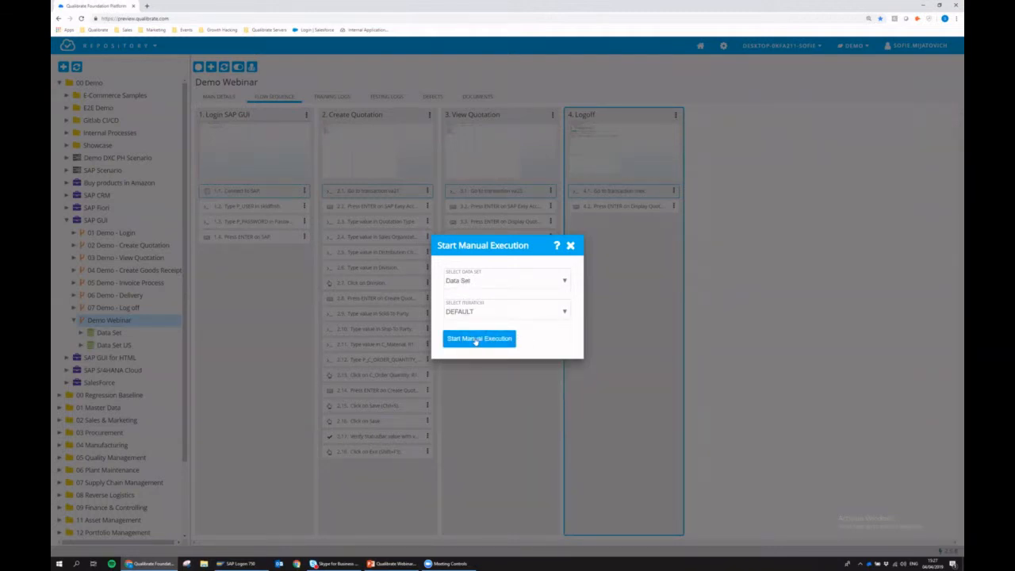
left_click(475, 339)
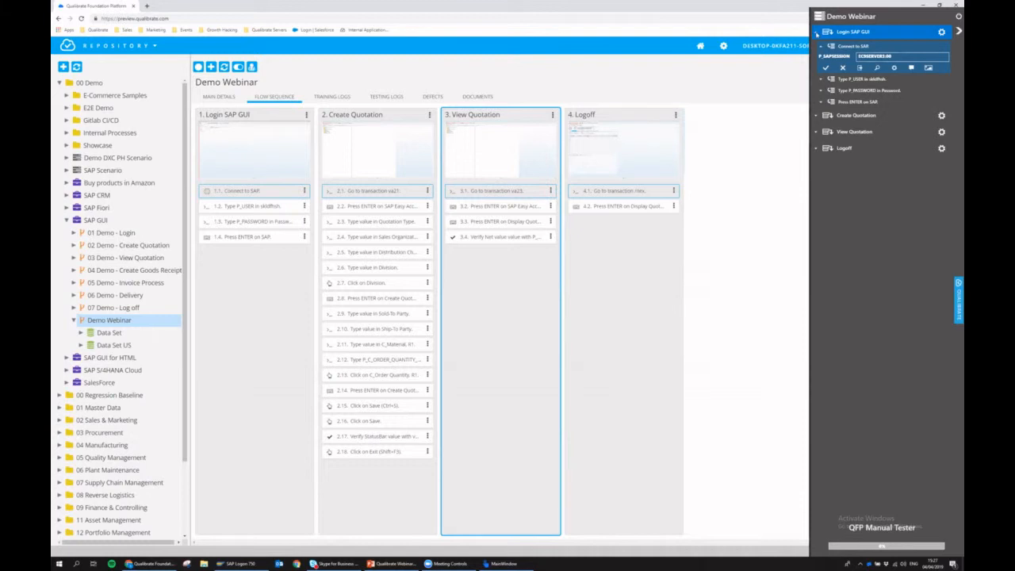
- Review the Login SAP GUI group and the Connect to SAP step's comments and screenshot
left_click(817, 33)
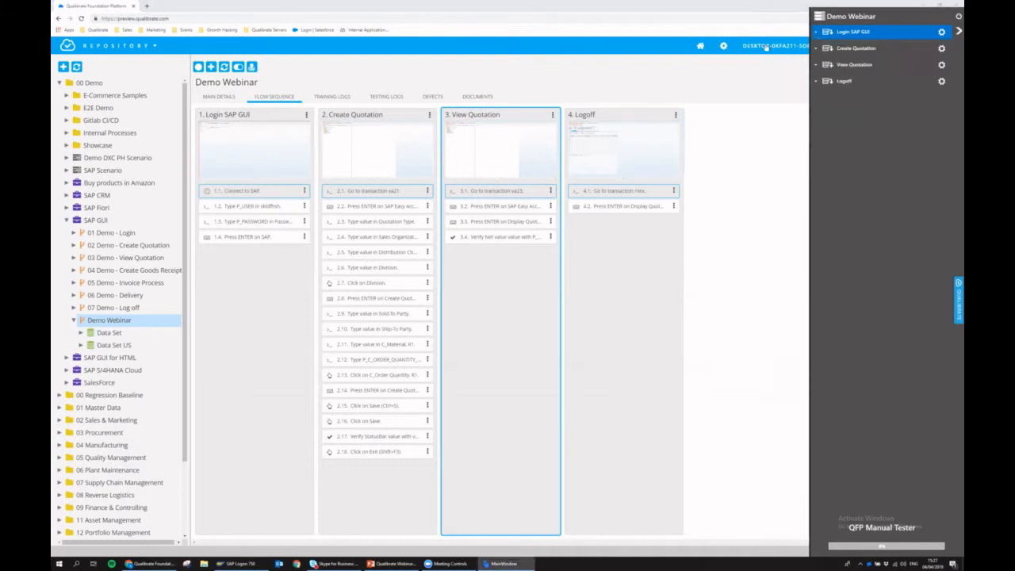
left_click(815, 33)
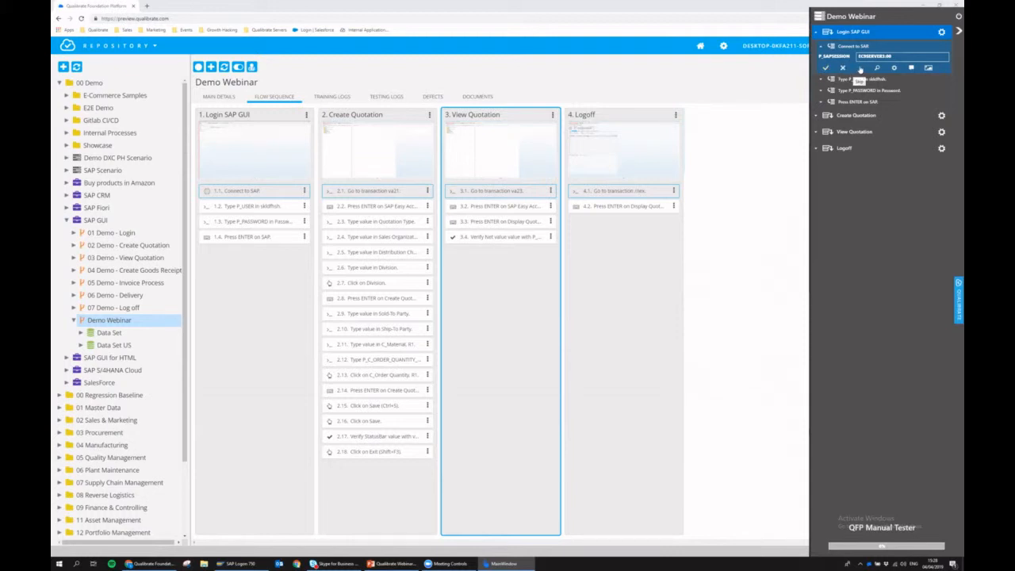
left_click(911, 68)
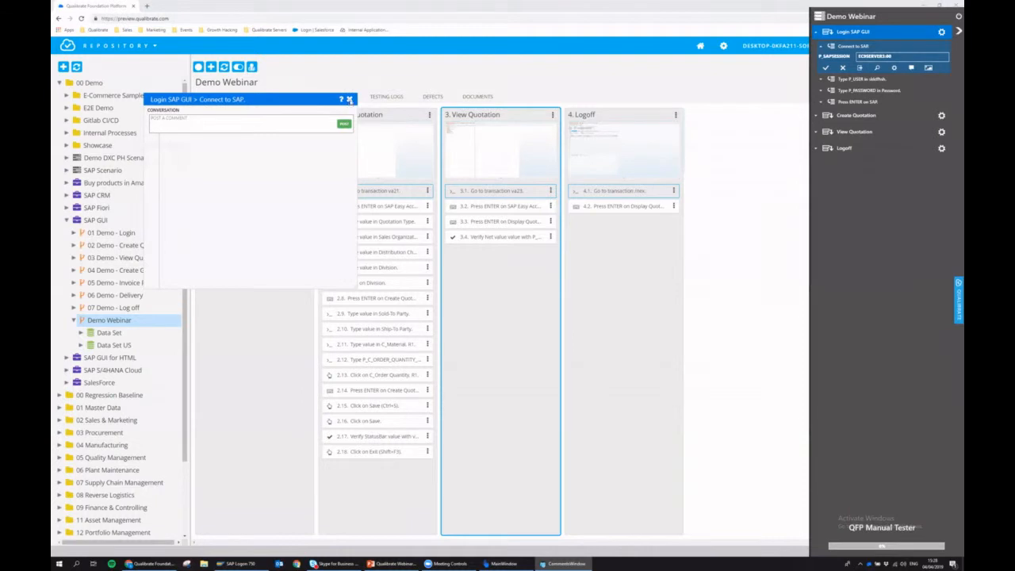
left_click(348, 100)
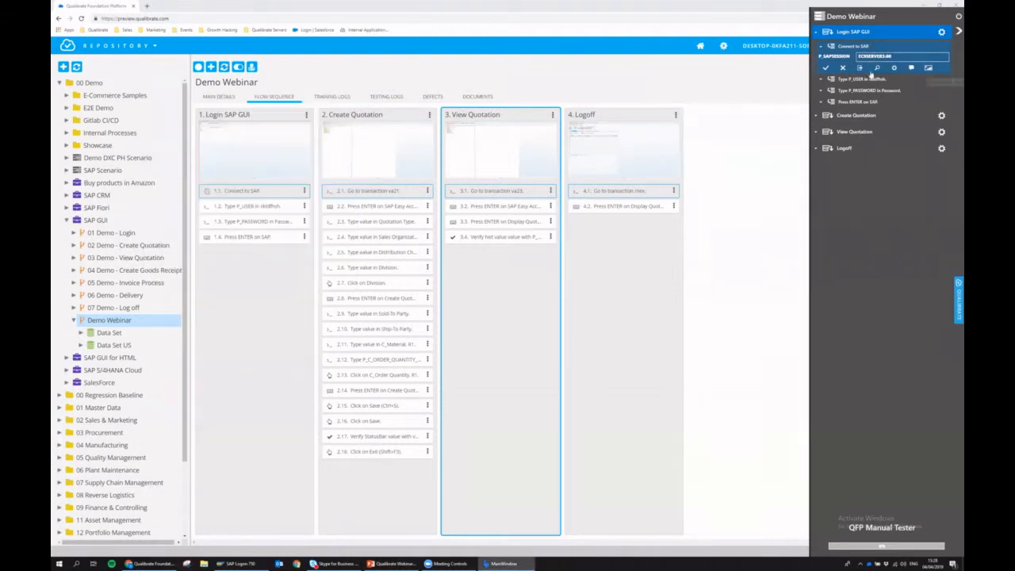
left_click(875, 69)
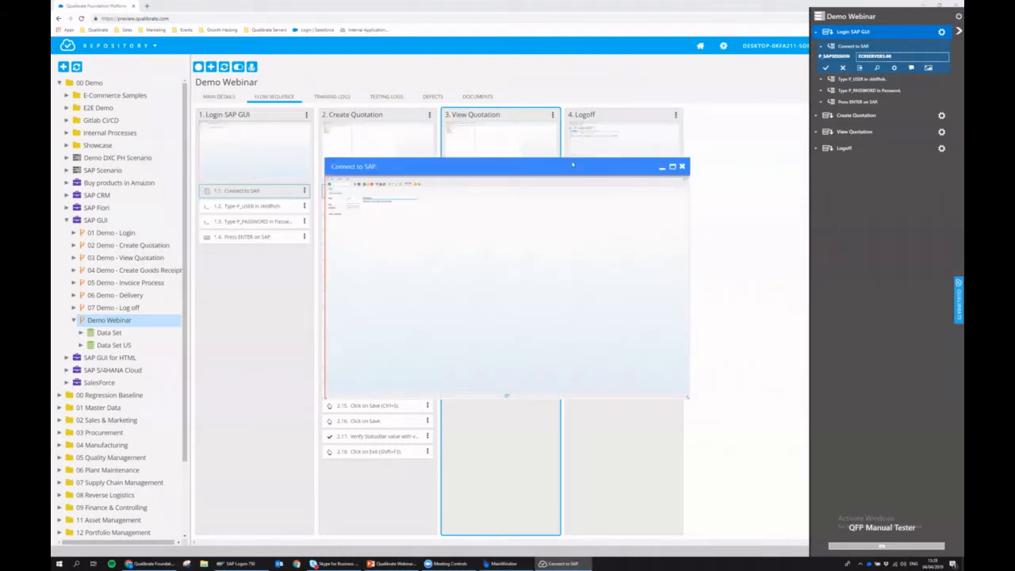
left_click(682, 168)
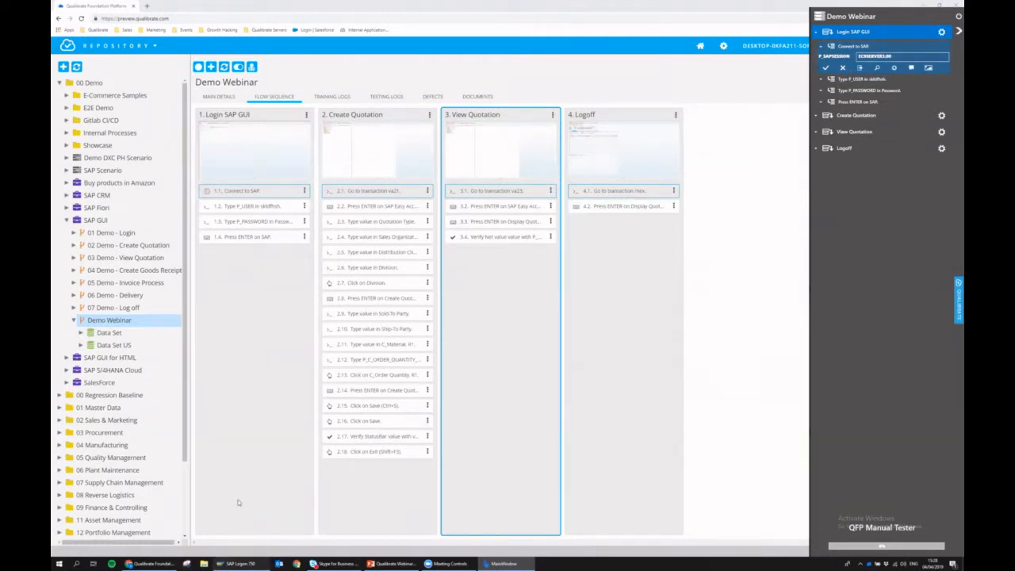
- Run and pass Connect to SAP, then have the tester fill user and password to log on
left_click(238, 562)
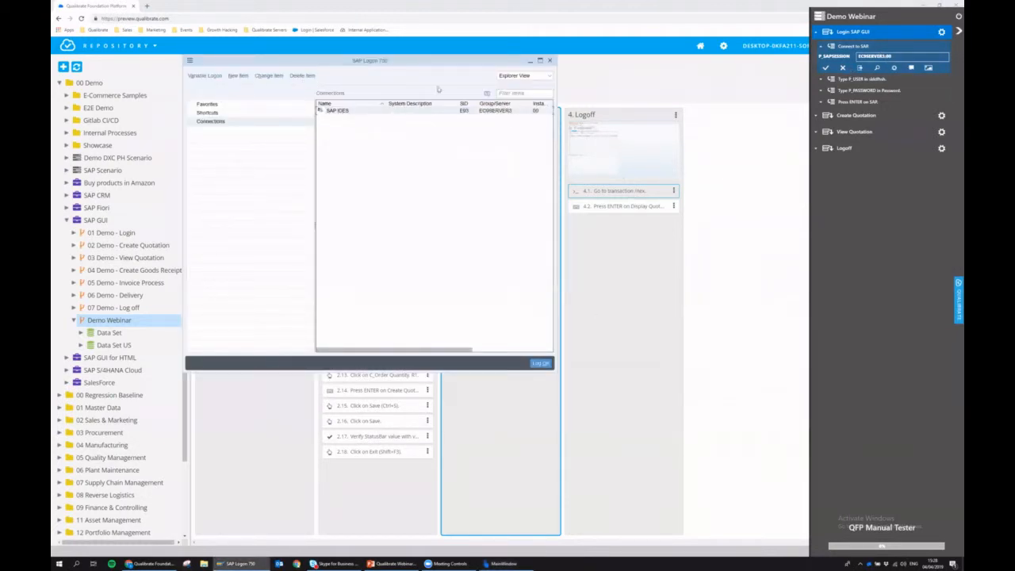
left_click(825, 67)
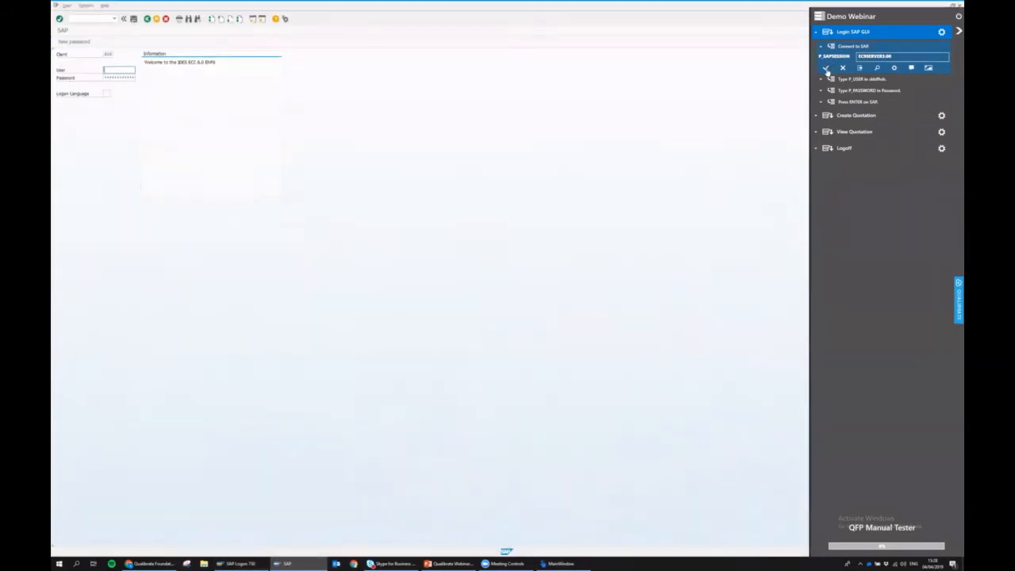
left_click(826, 67)
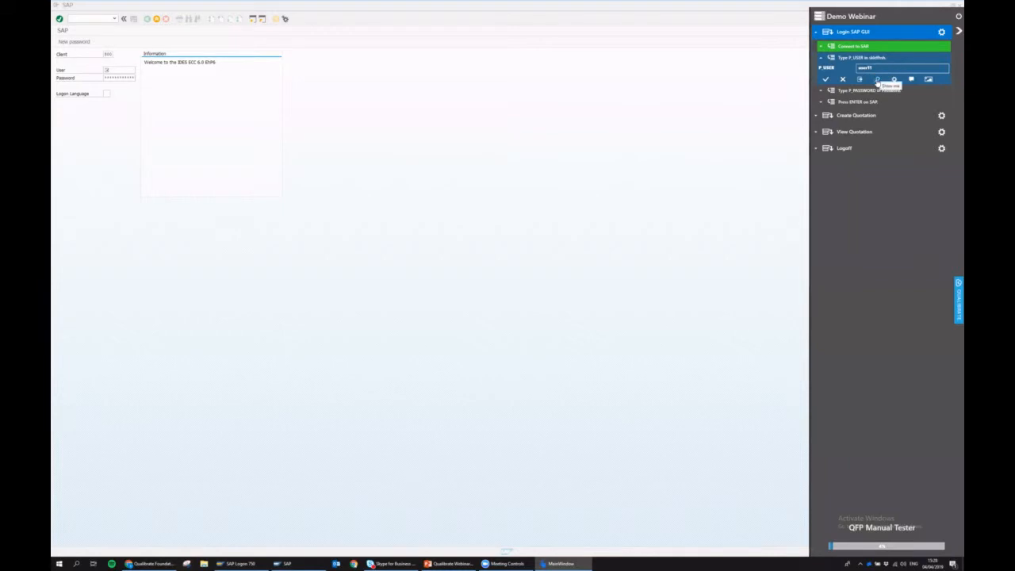
left_click(877, 82)
left_click(894, 80)
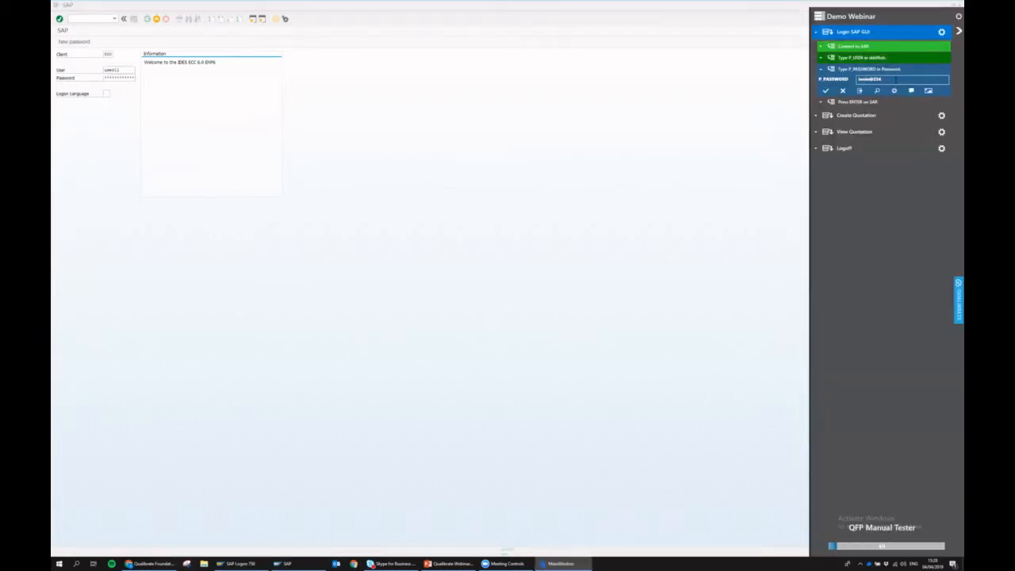
left_click(894, 93)
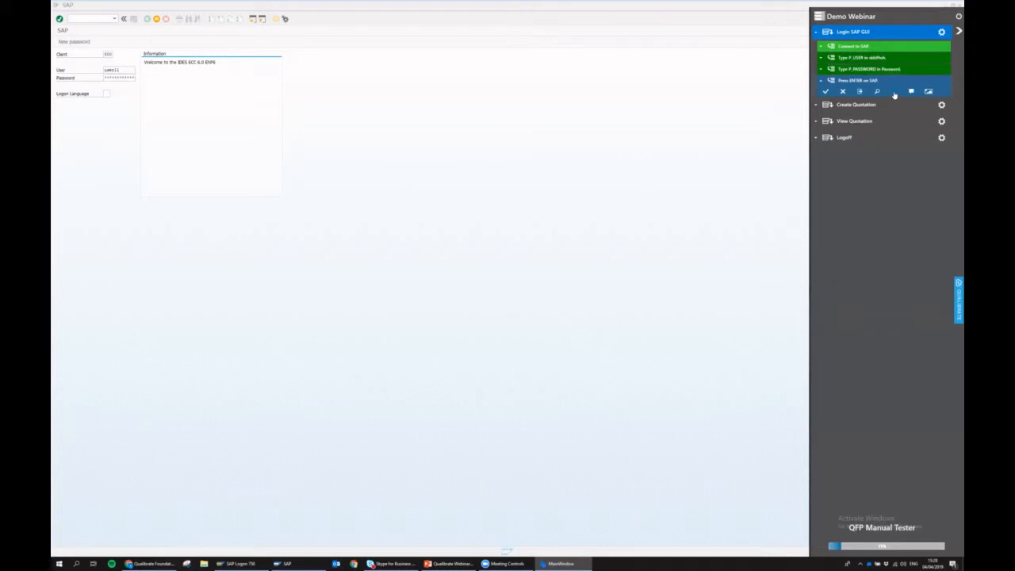
left_click(894, 93)
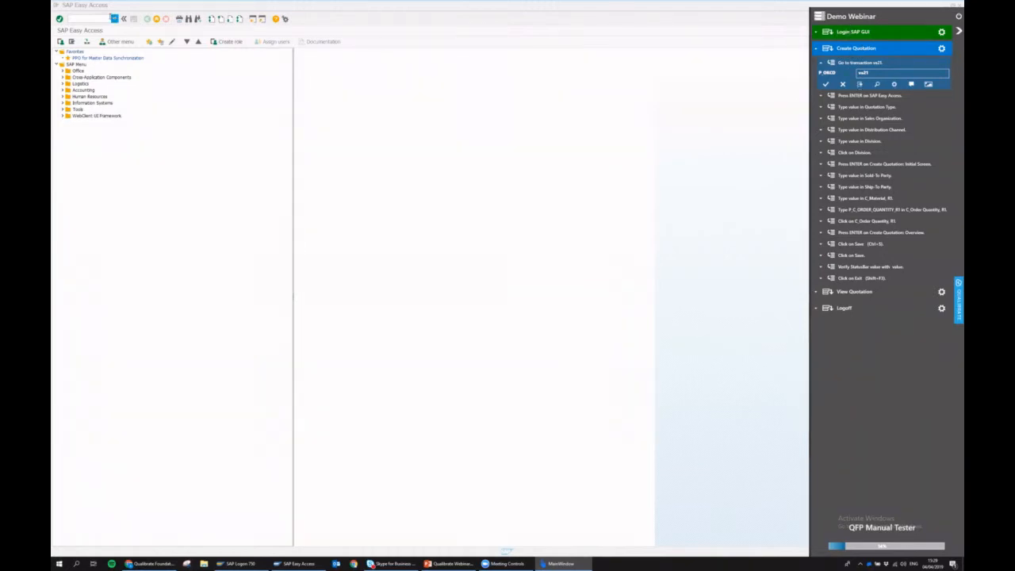
- Enter transaction va21, then auto-fill Quotation Type and Sales Organization 1000 before exiting
left_click(101, 19)
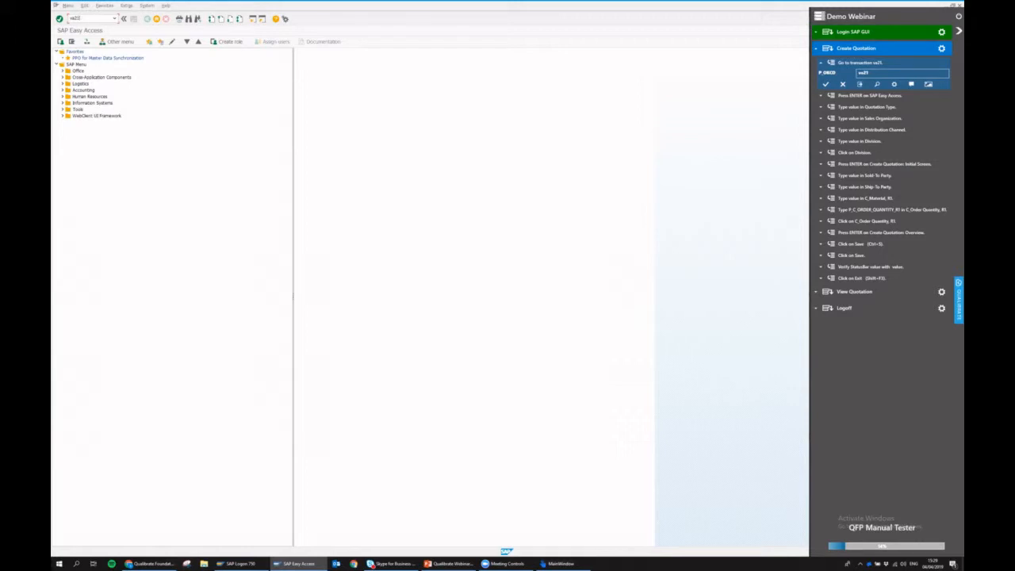
type("va21")
key("Return")
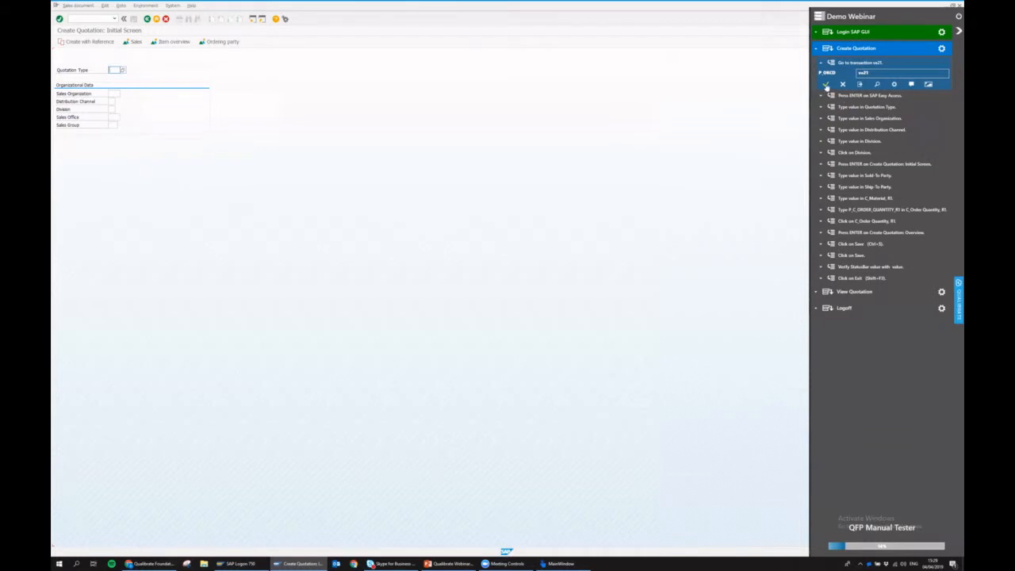
left_click(825, 85)
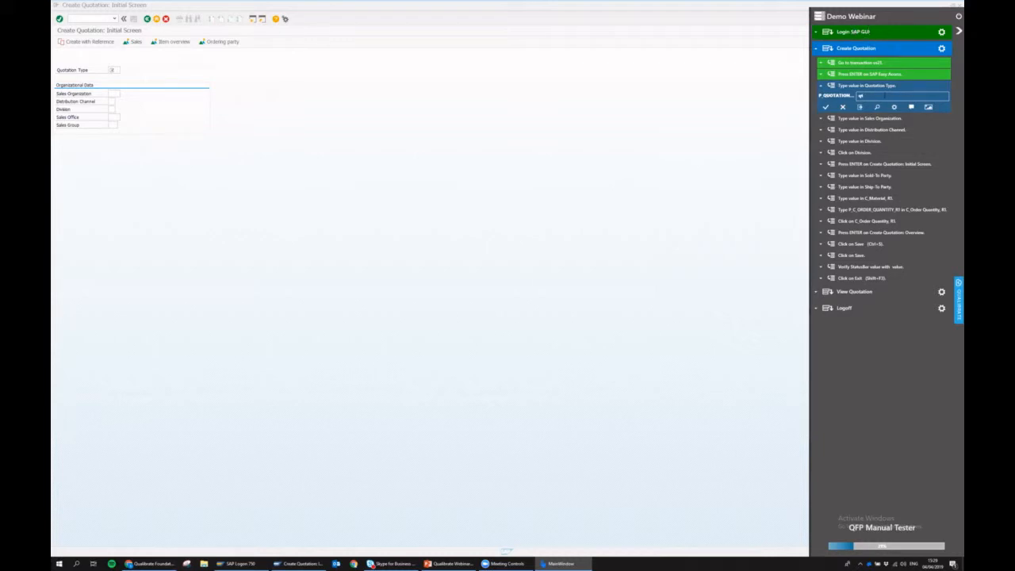
left_click(892, 106)
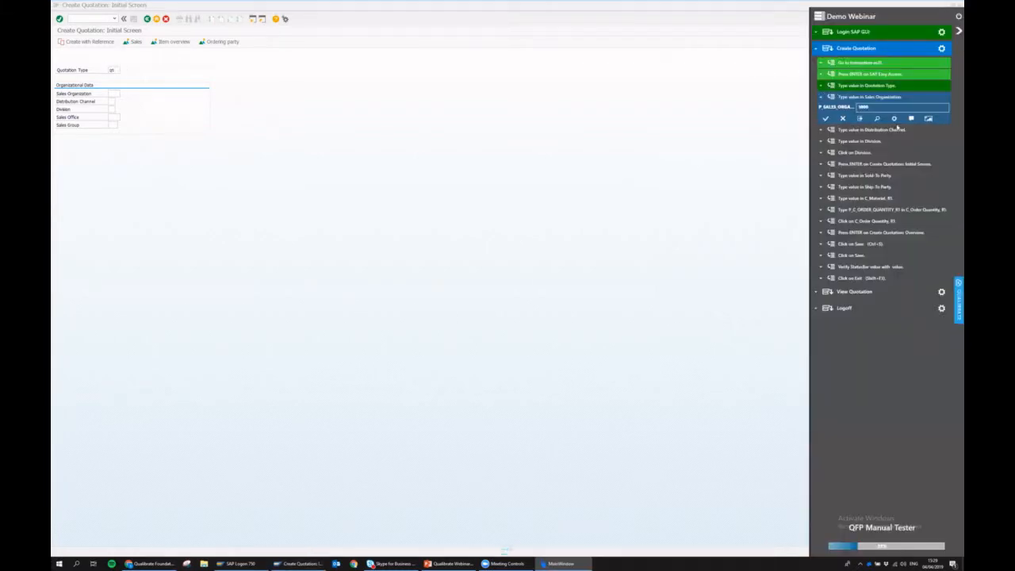
left_click(895, 121)
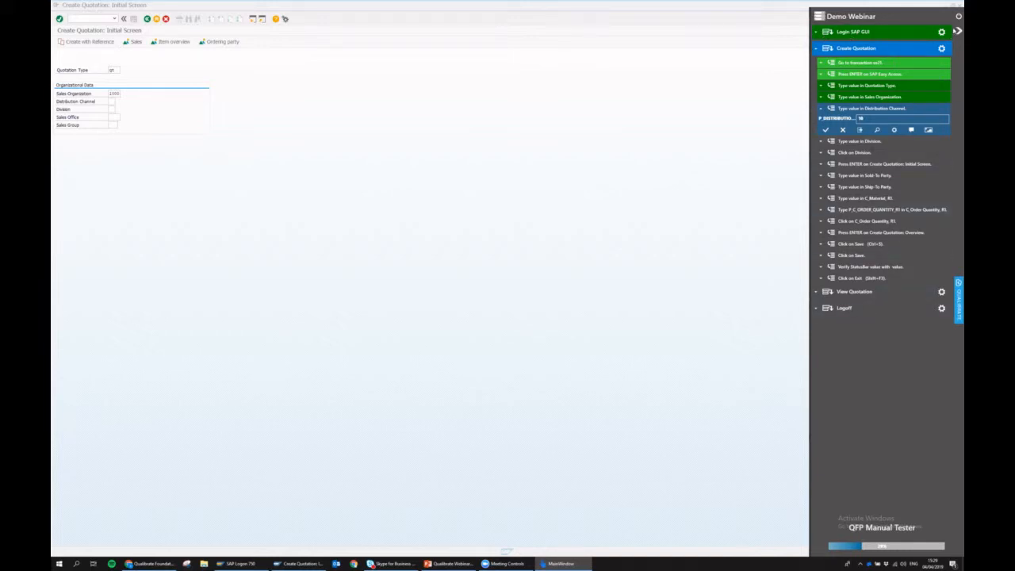
left_click(956, 17)
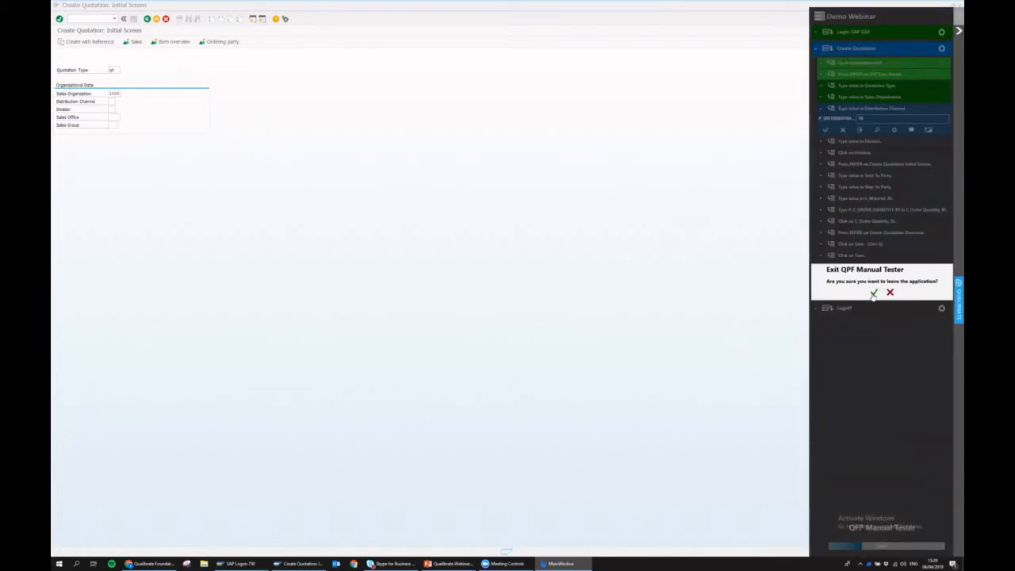
- Confirm leaving the manual tester and end the SAP session with /nex
left_click(873, 293)
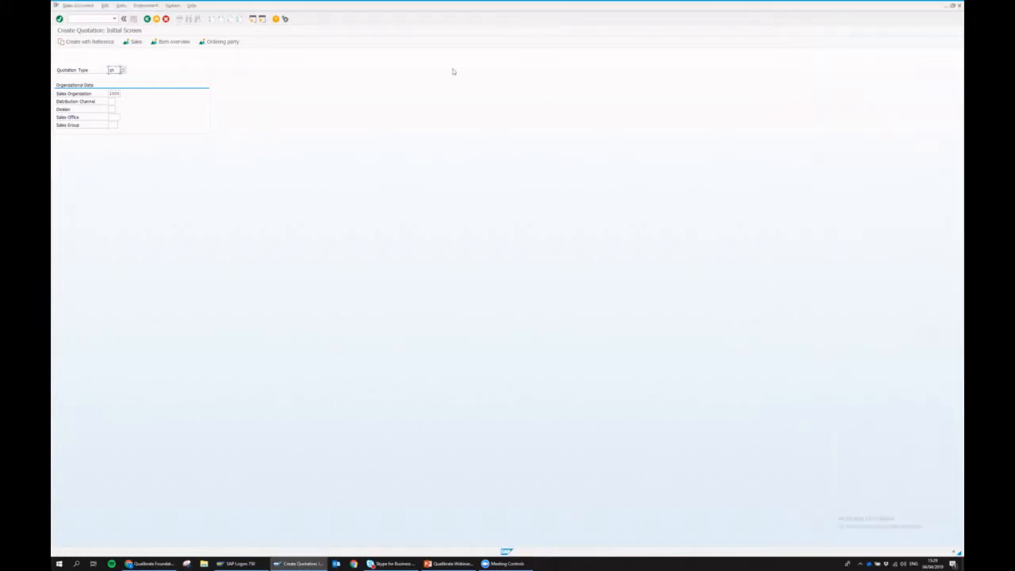
left_click(79, 18)
type("/nex")
key("Return")
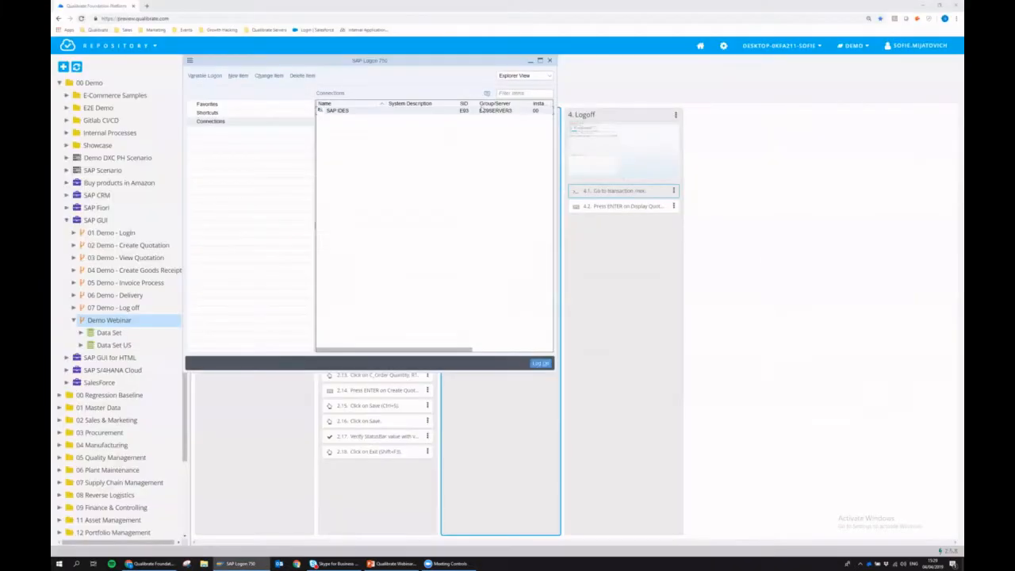
- Refresh Demo Webinar's testing logs to see the Not Completed manual run, then return to the flow sequence
left_click(606, 236)
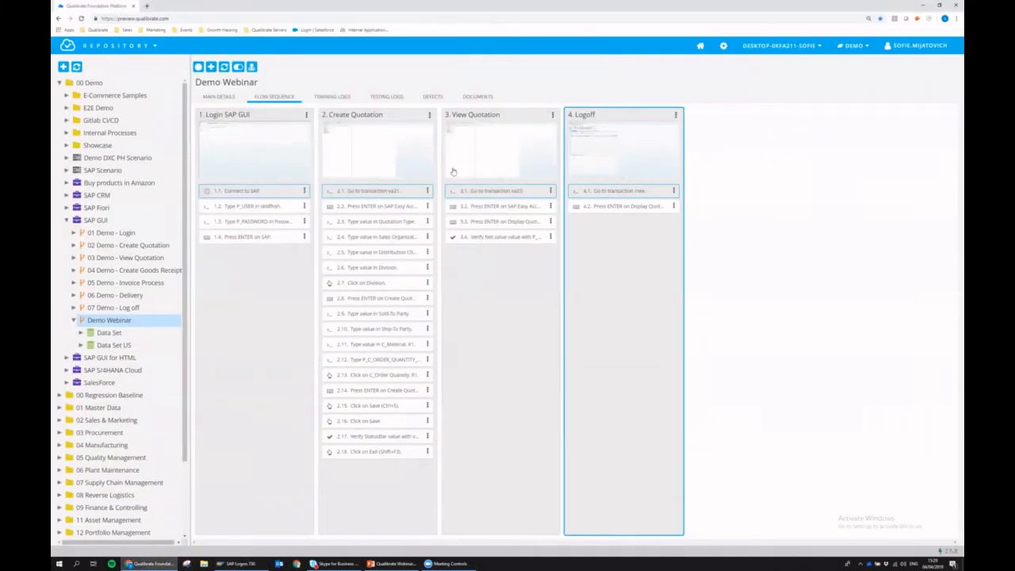
left_click(388, 98)
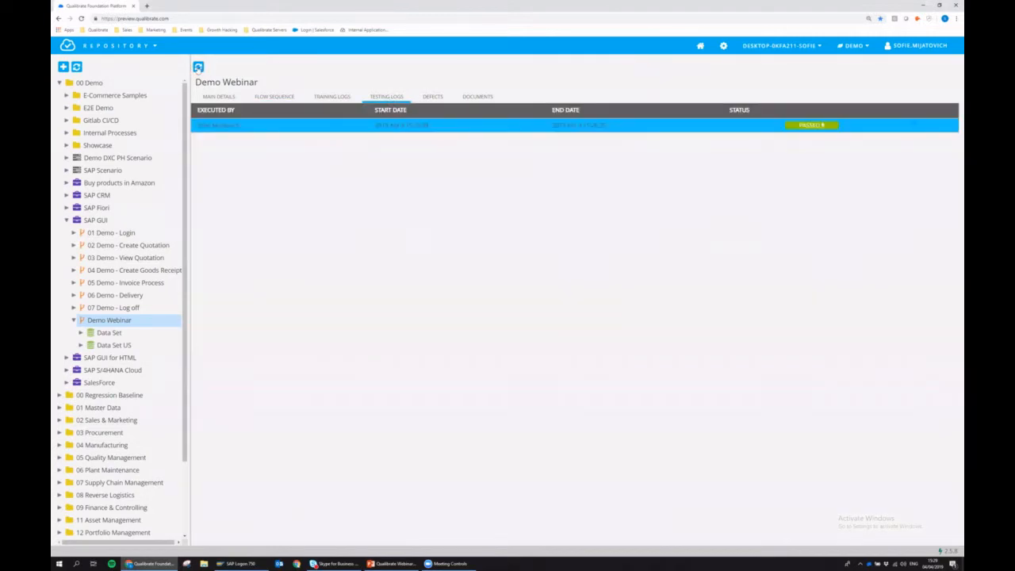
left_click(198, 67)
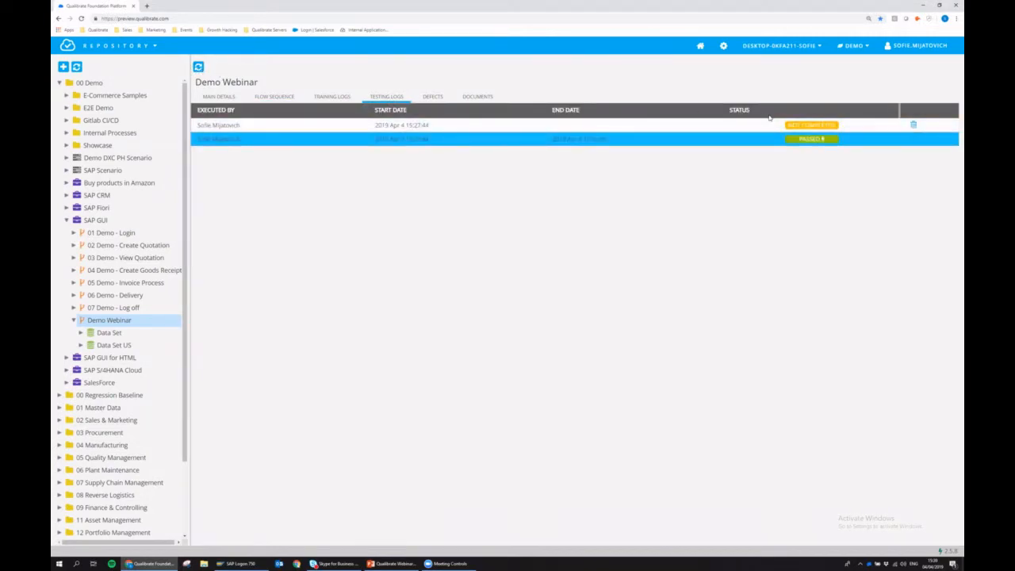
left_click(275, 96)
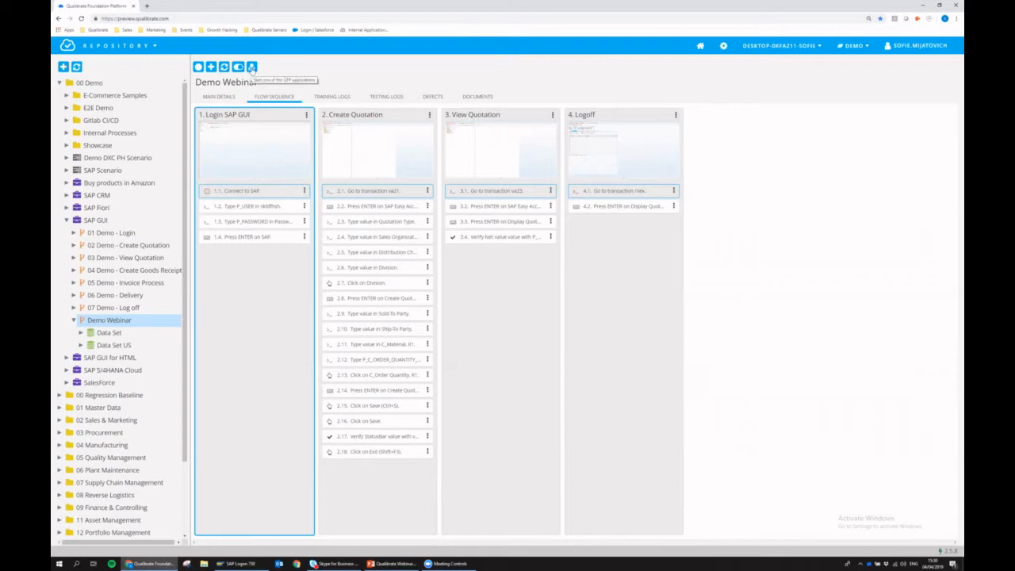
- Start a Demo Webinar training session using data set 'Data Set' and the DEFAULT iteration
left_click(252, 68)
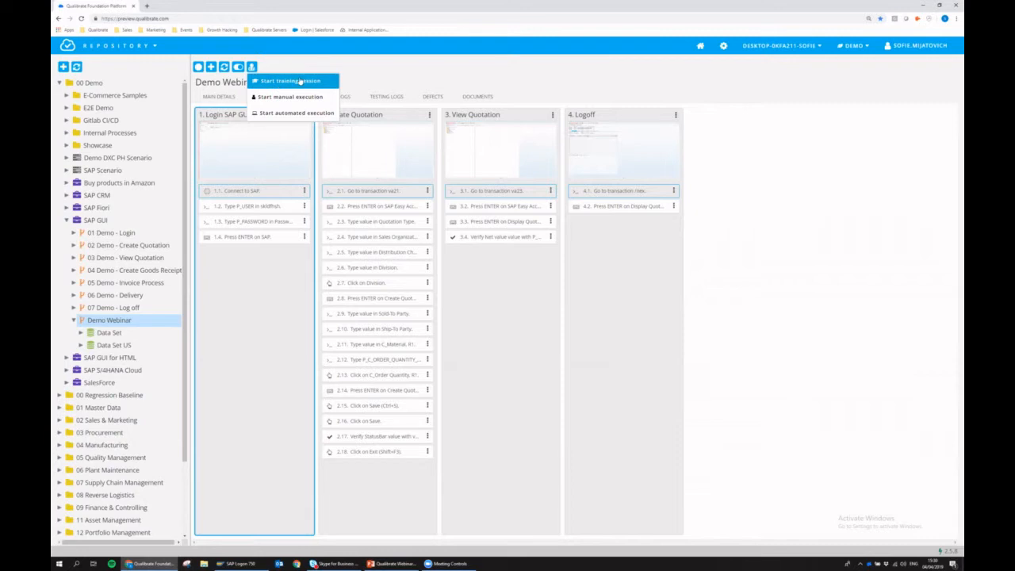
left_click(299, 81)
left_click(486, 278)
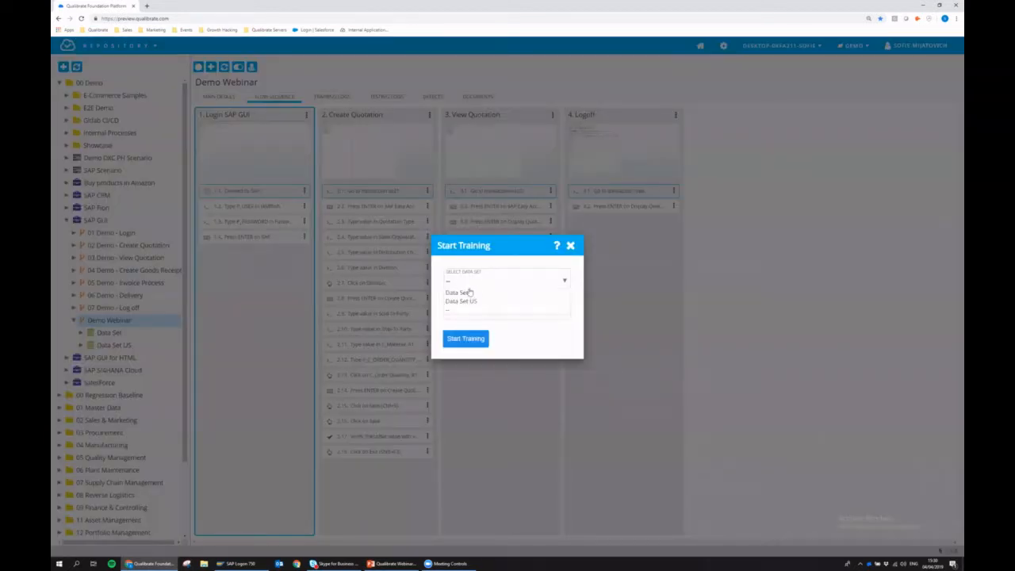
left_click(464, 294)
left_click(467, 311)
left_click(468, 332)
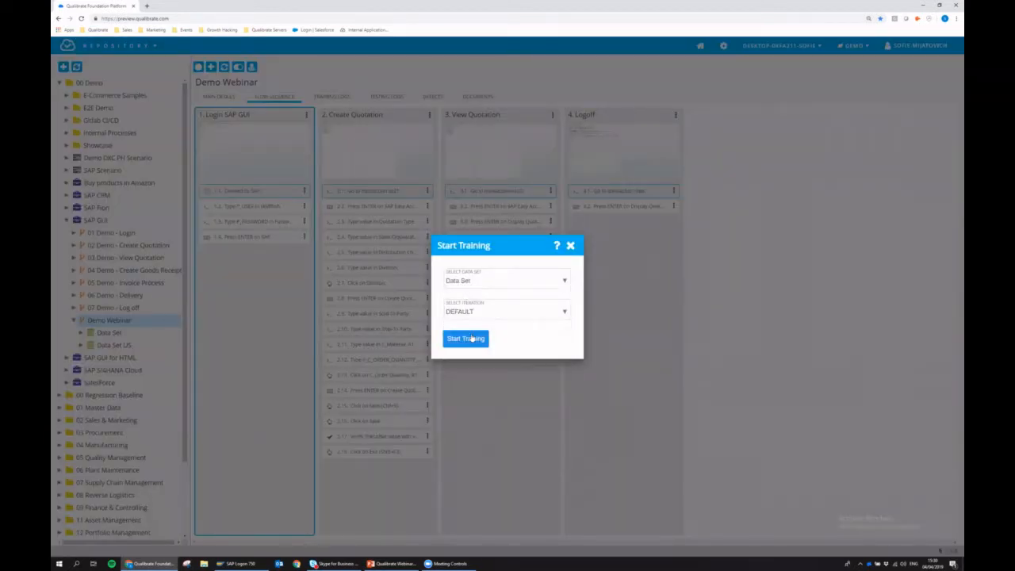
left_click(466, 341)
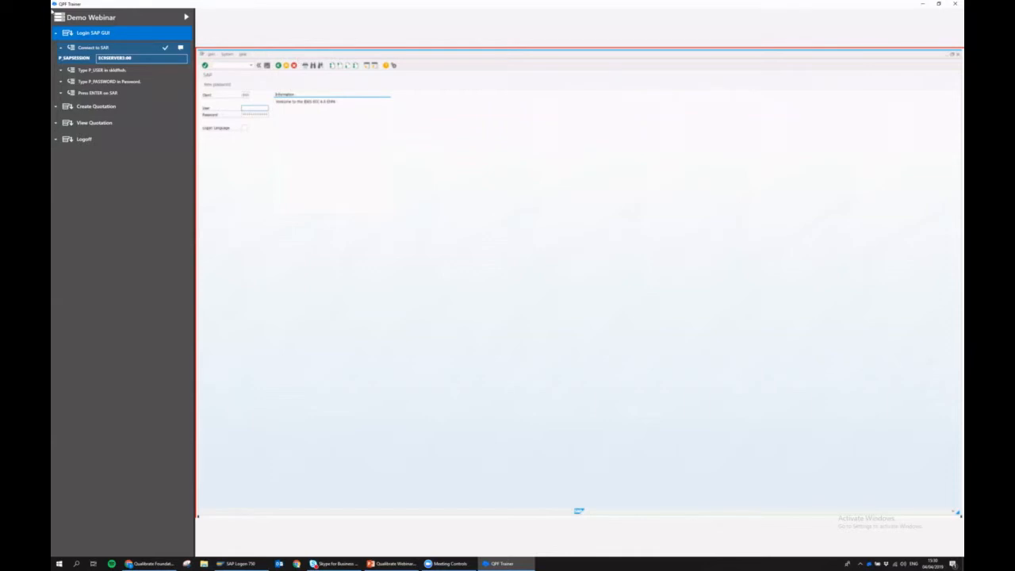
- Step through the Login SAP GUI steps: Connect to SAP, P_USER and password
left_click(57, 33)
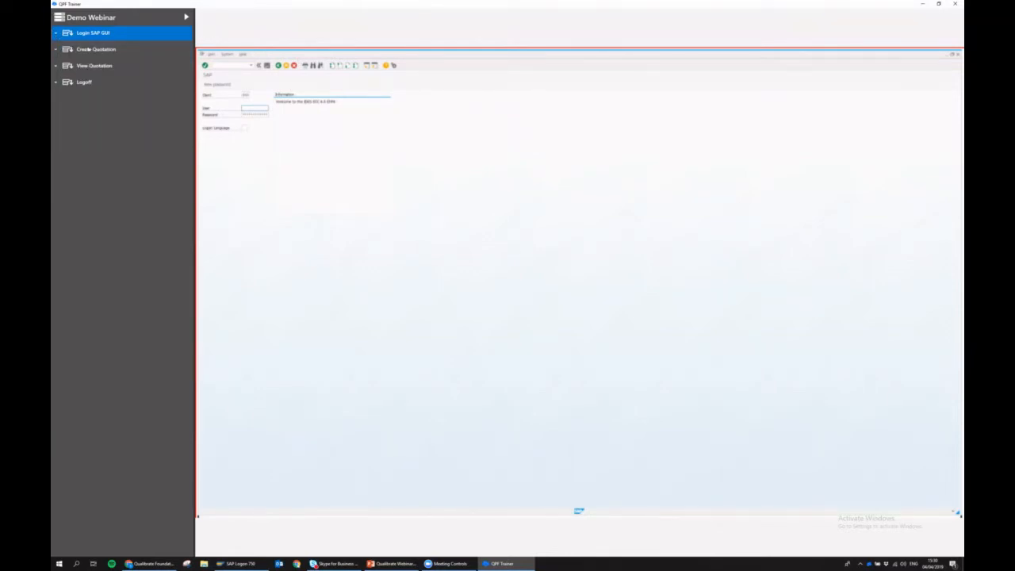
left_click(57, 34)
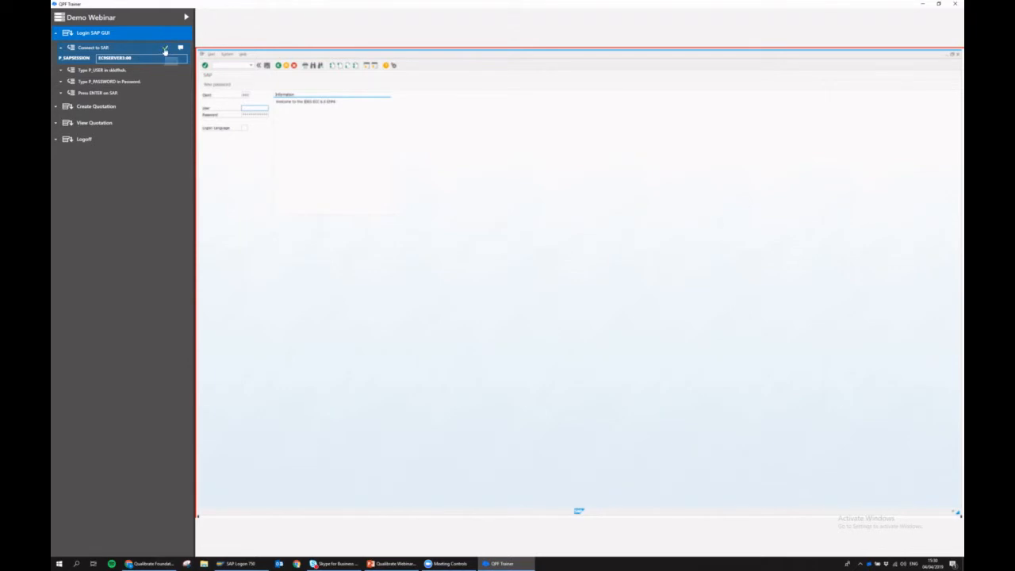
left_click(165, 50)
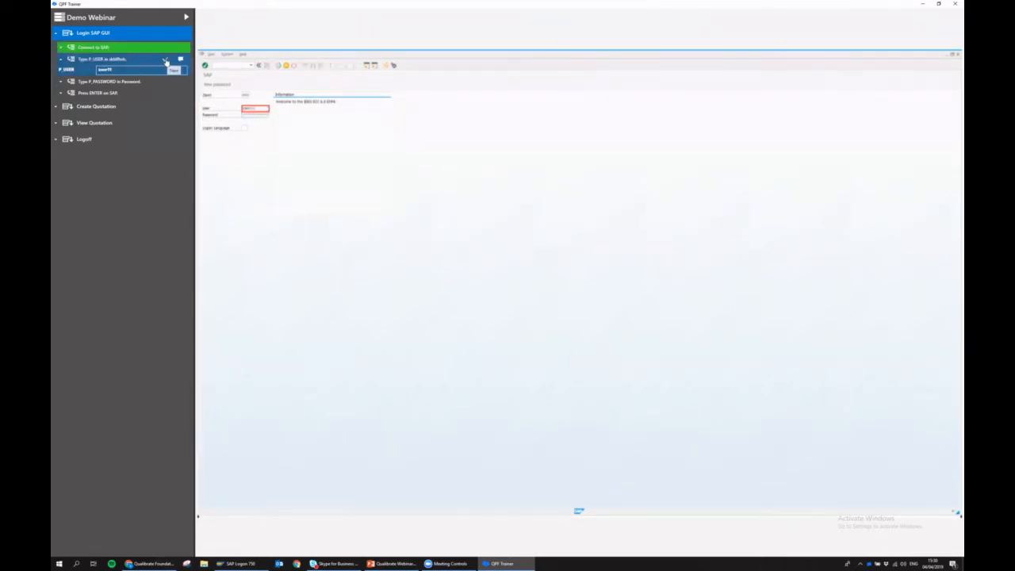
left_click(165, 60)
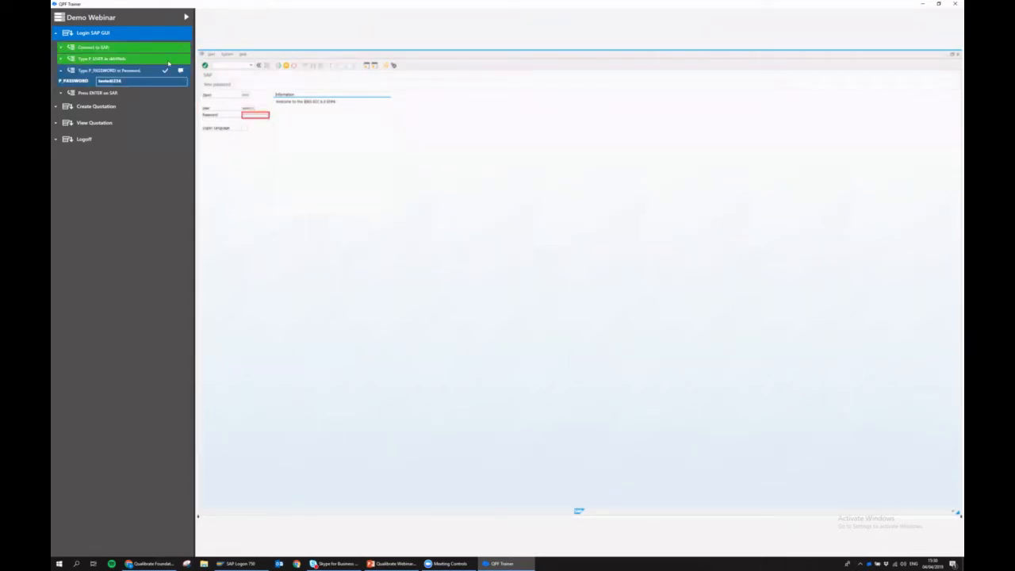
left_click(165, 71)
left_click(165, 83)
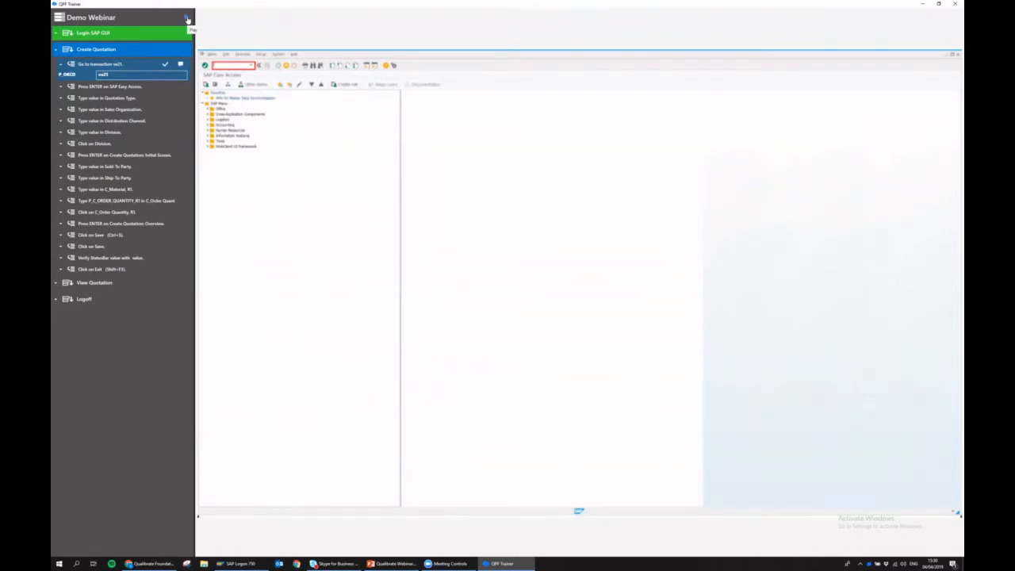
- Play the recording, pause at 'Type value in Sales Organization' and open its comments
left_click(187, 19)
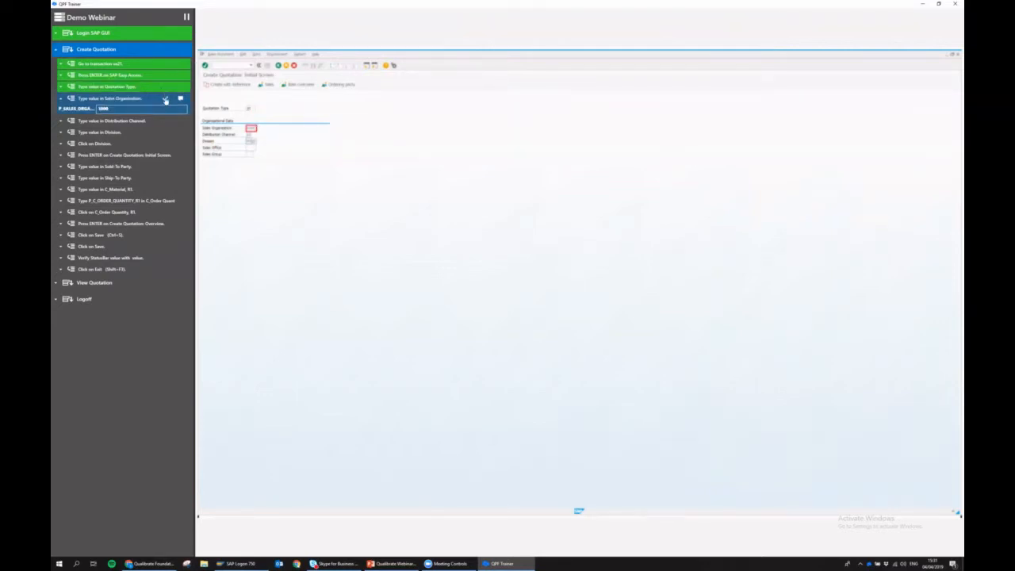
left_click(186, 17)
left_click(180, 100)
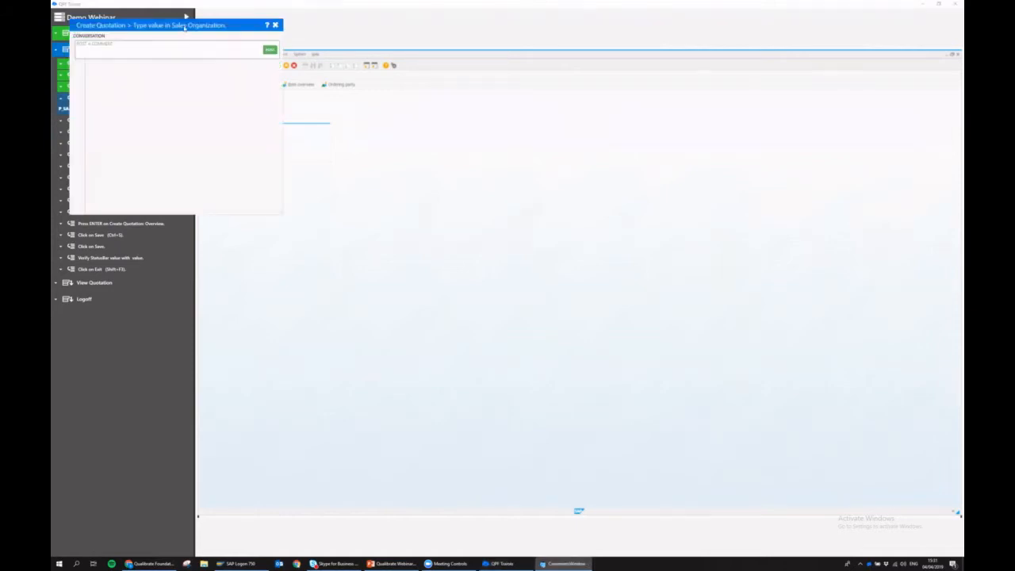
- Post 'I am very lost guys, help me!' on the Sales Organization step, then exit QPF Trainer
left_click_drag(182, 30, 399, 198)
left_click(354, 213)
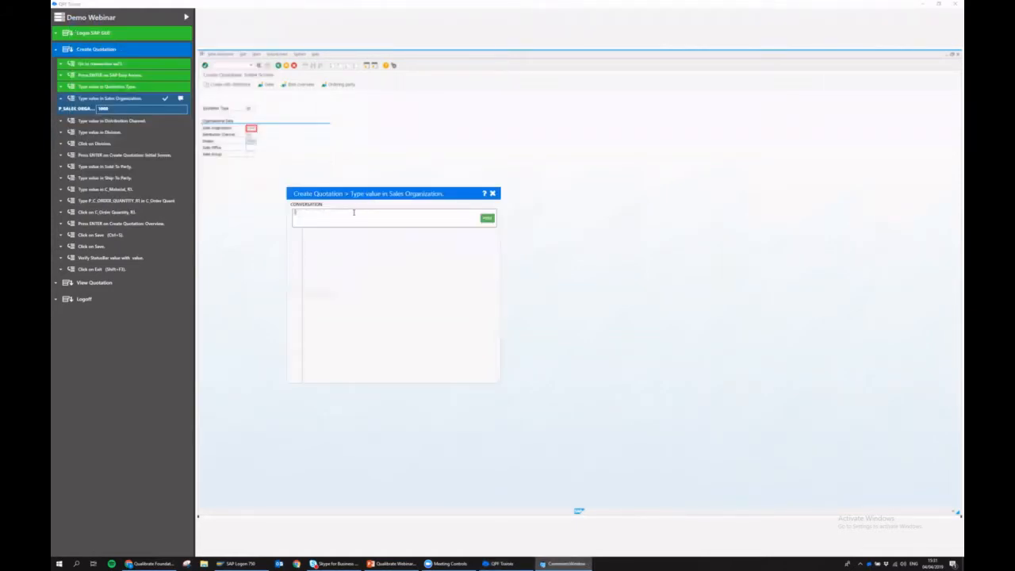
type("T am inry sorry gu")
type("ys, help me!")
left_click(486, 219)
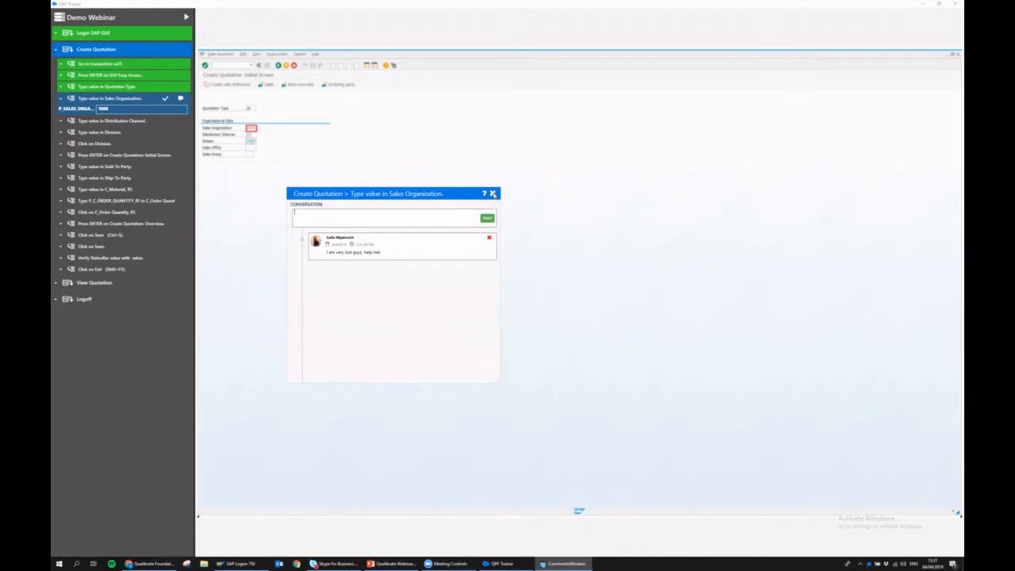
left_click(493, 194)
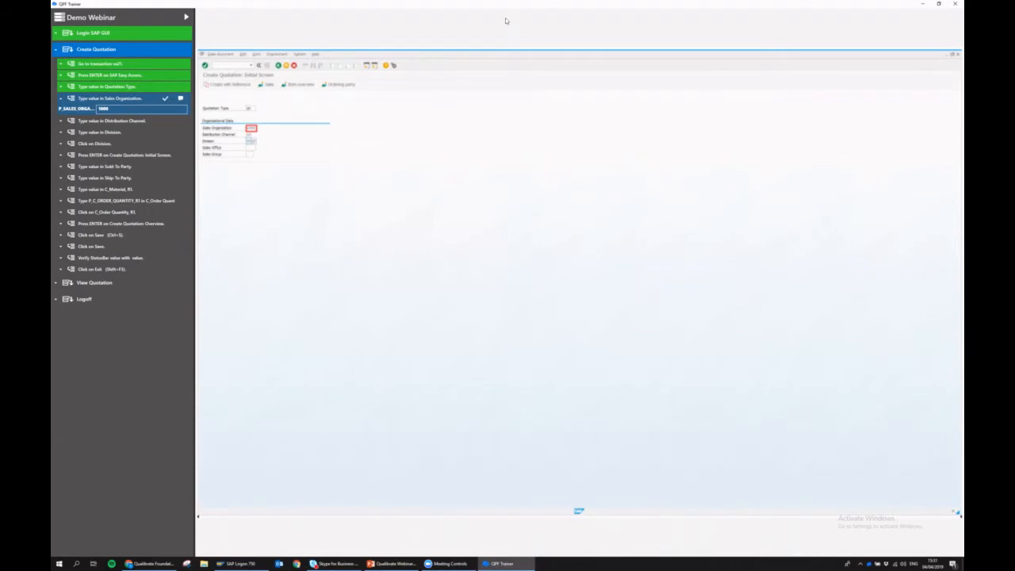
left_click(954, 5)
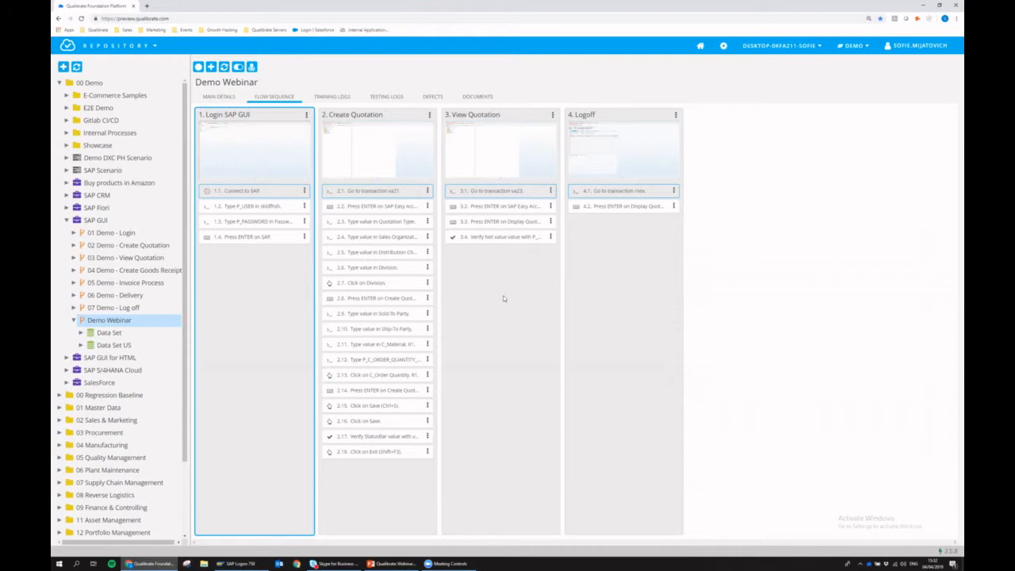
- Browse the 01 Login, 02 Create Quotation and 03 View Quotation flows, then select SAP Scenario
left_click(503, 298)
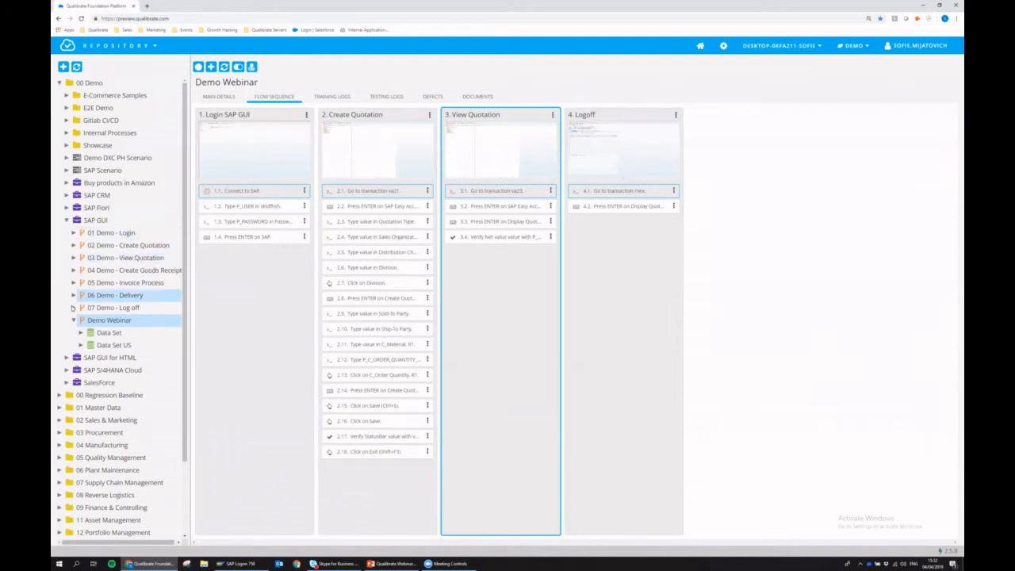
left_click(73, 320)
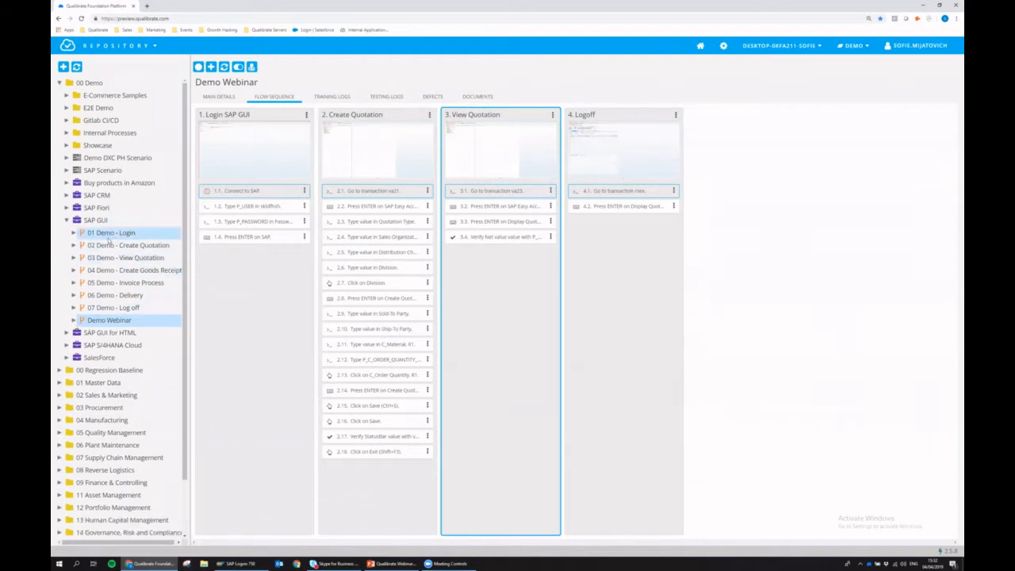
left_click(105, 235)
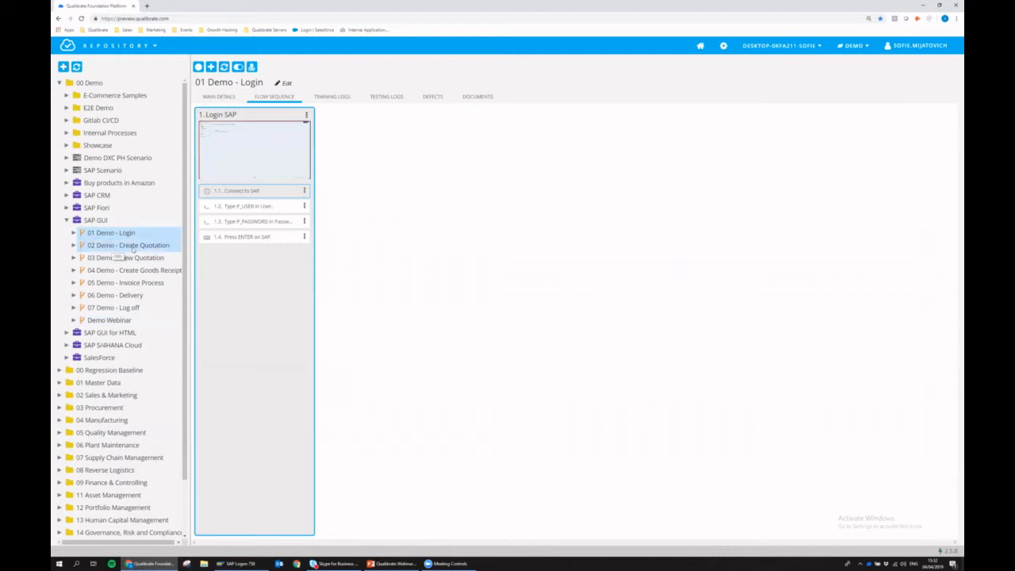
left_click(139, 245)
left_click(125, 258)
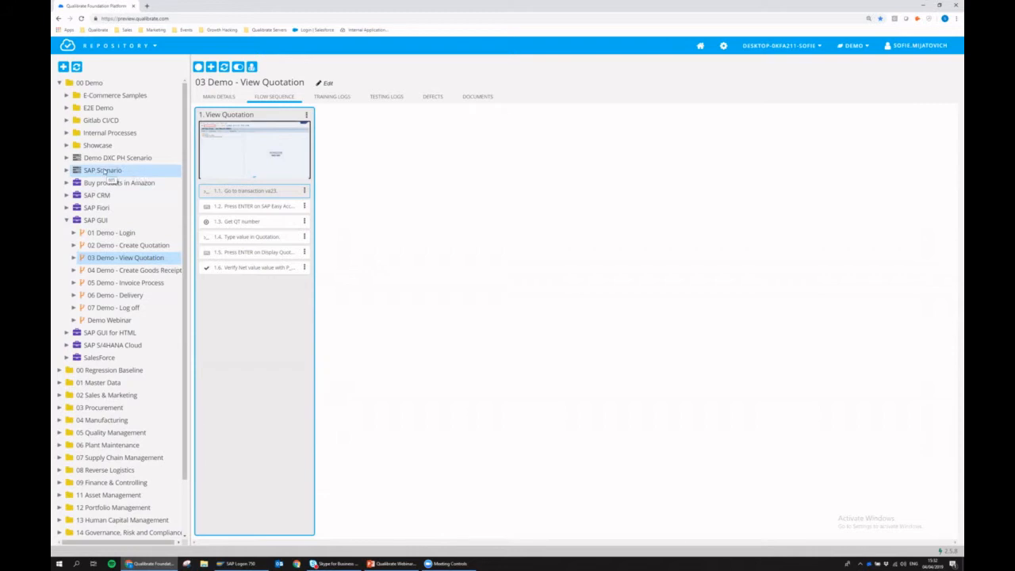
left_click(98, 172)
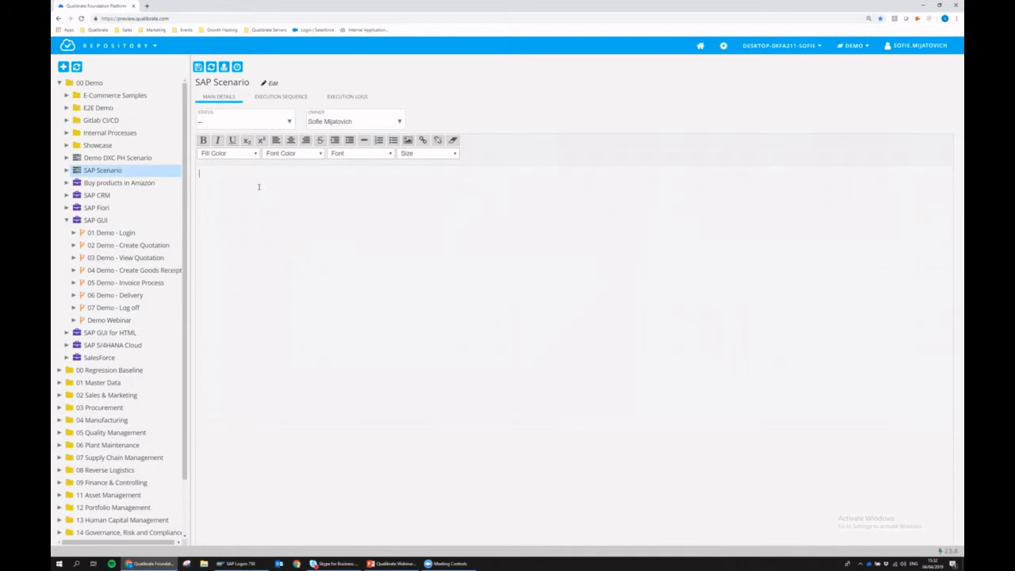
- Delete the duplicate third Create Quotation instance from the SAP Scenario's execution sequence
left_click(271, 100)
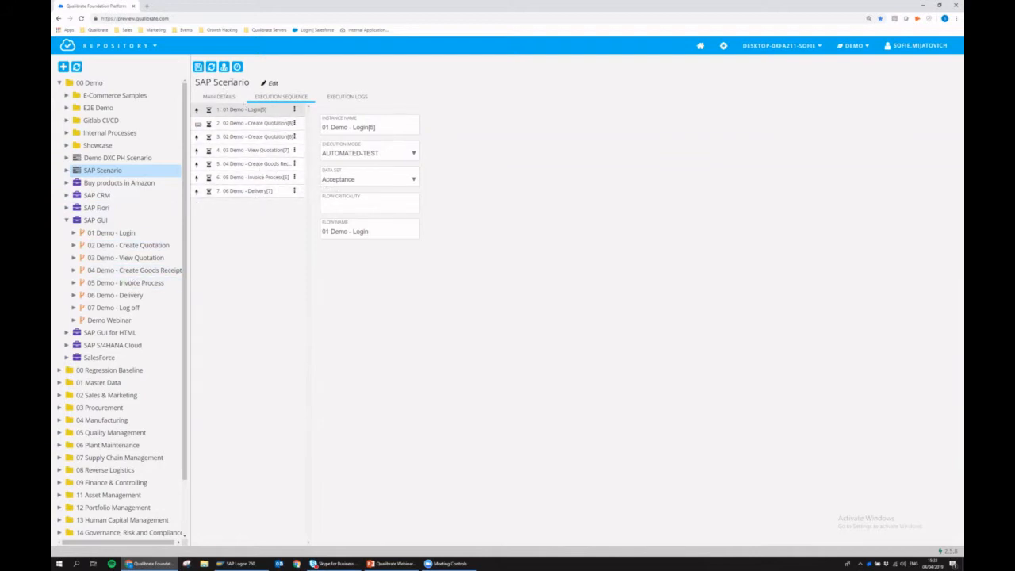
left_click(260, 125)
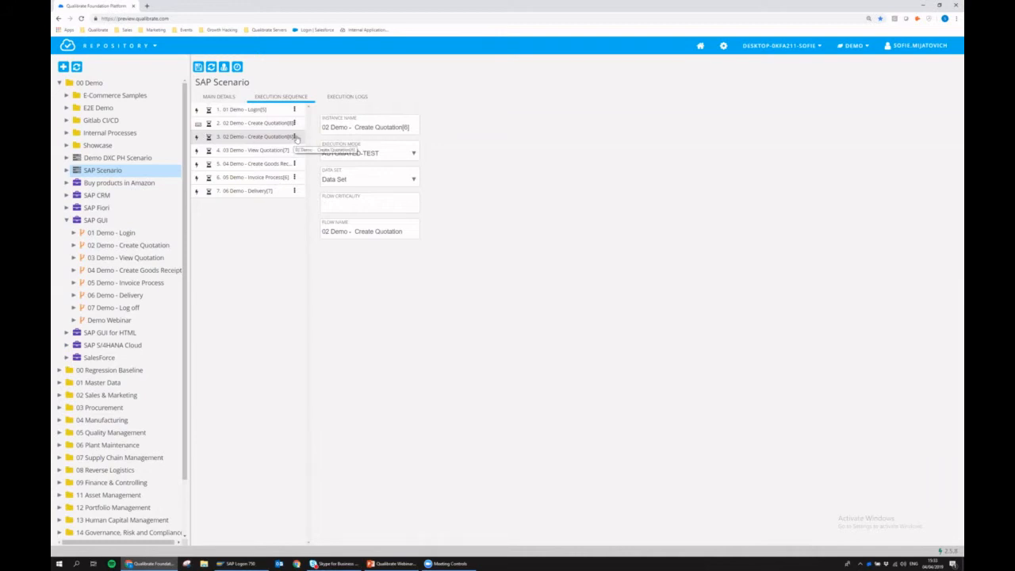
left_click(294, 137)
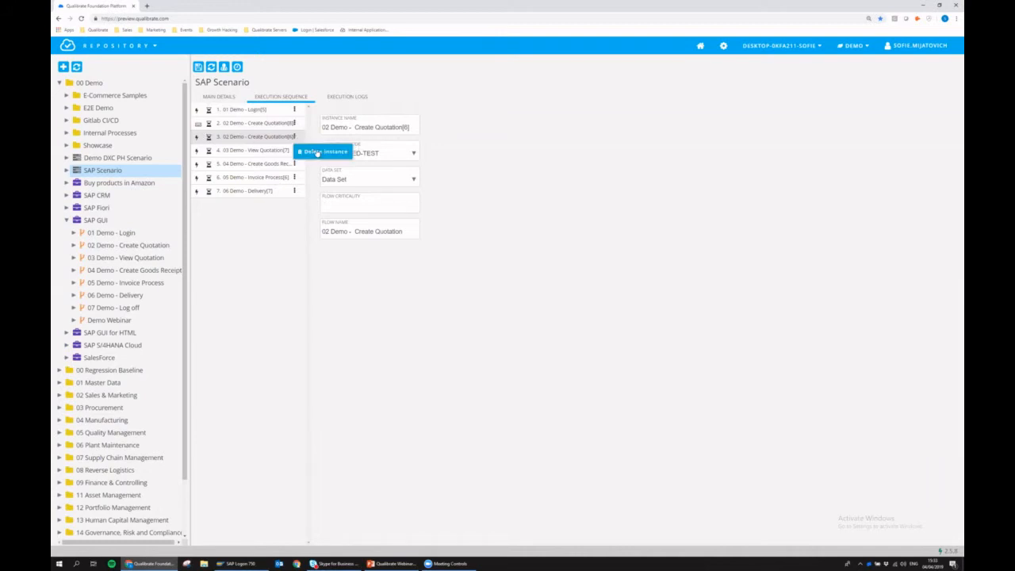
left_click(317, 153)
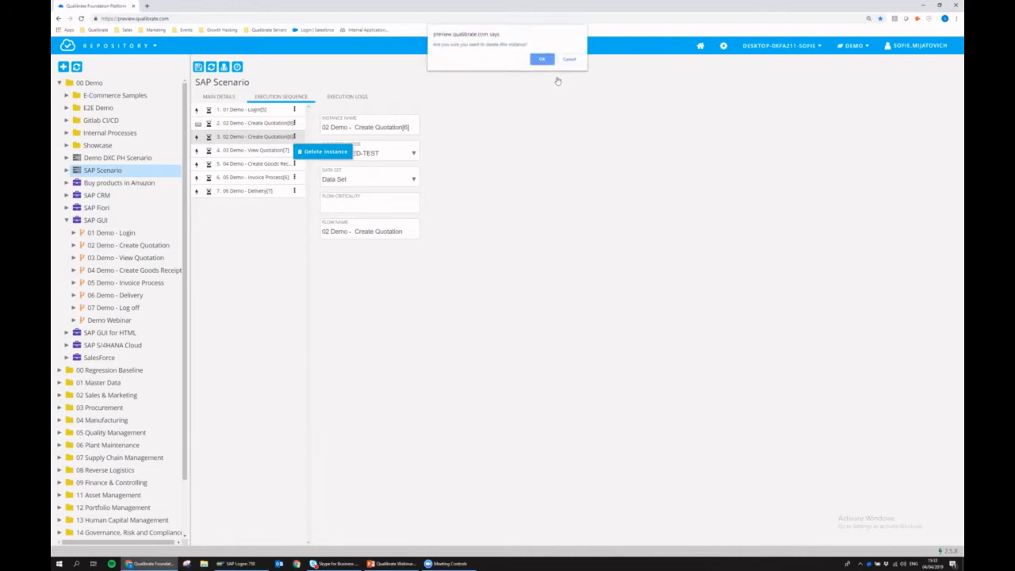
left_click(546, 57)
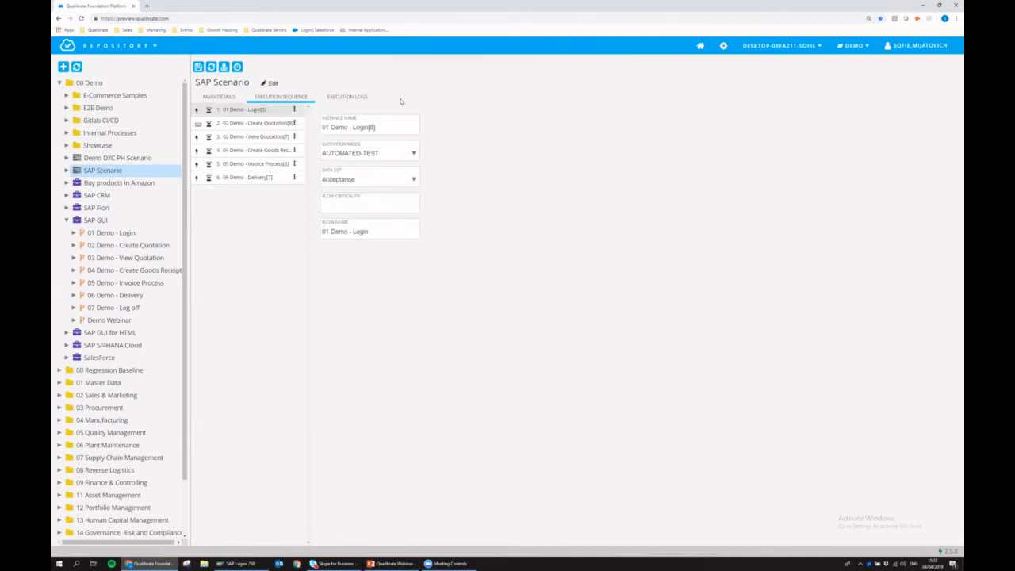
- Review the remaining instances and add 07 Demo - Log off to SAP Scenario
left_click(262, 137)
left_click(269, 152)
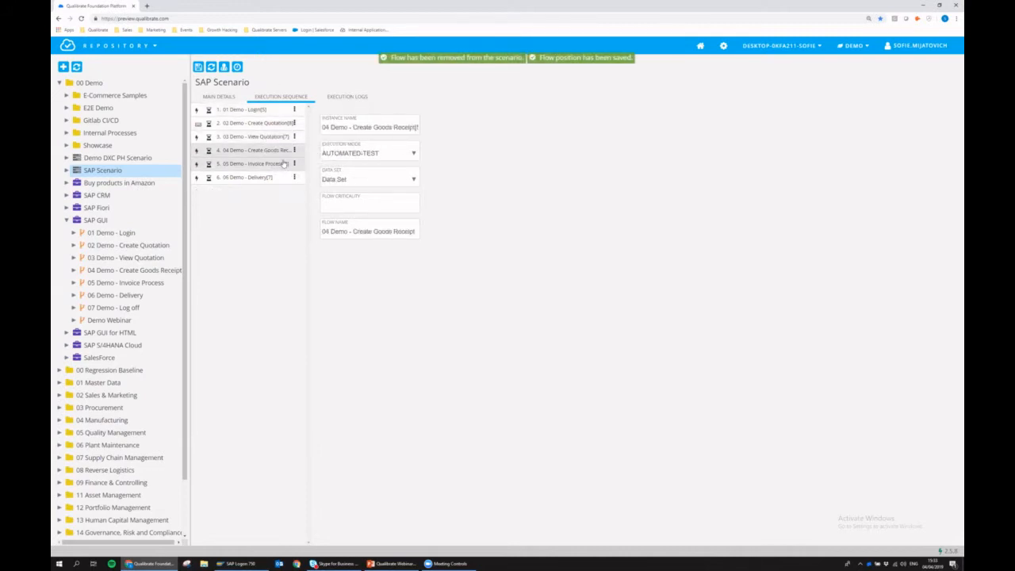
left_click(267, 166)
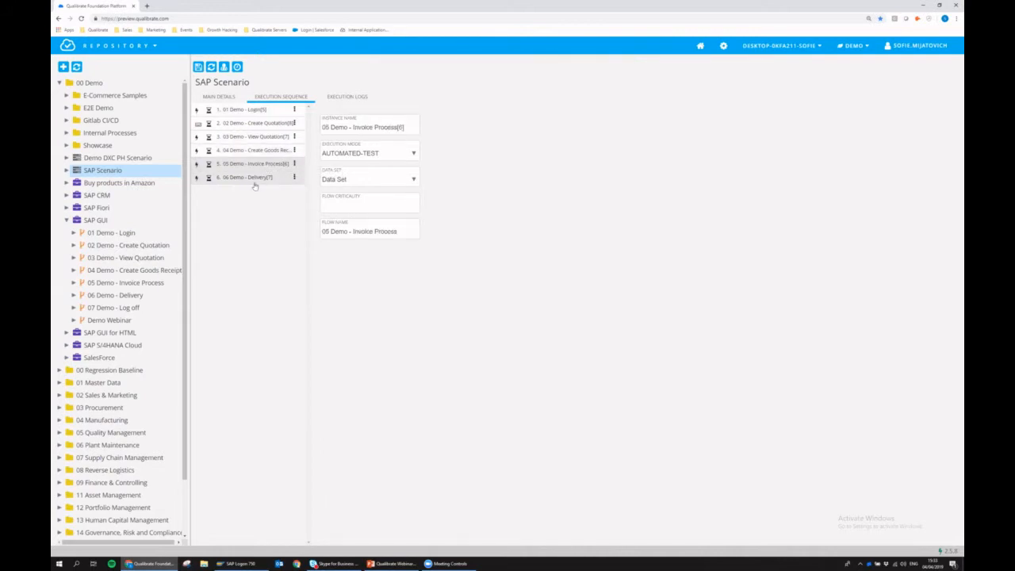
left_click(253, 180)
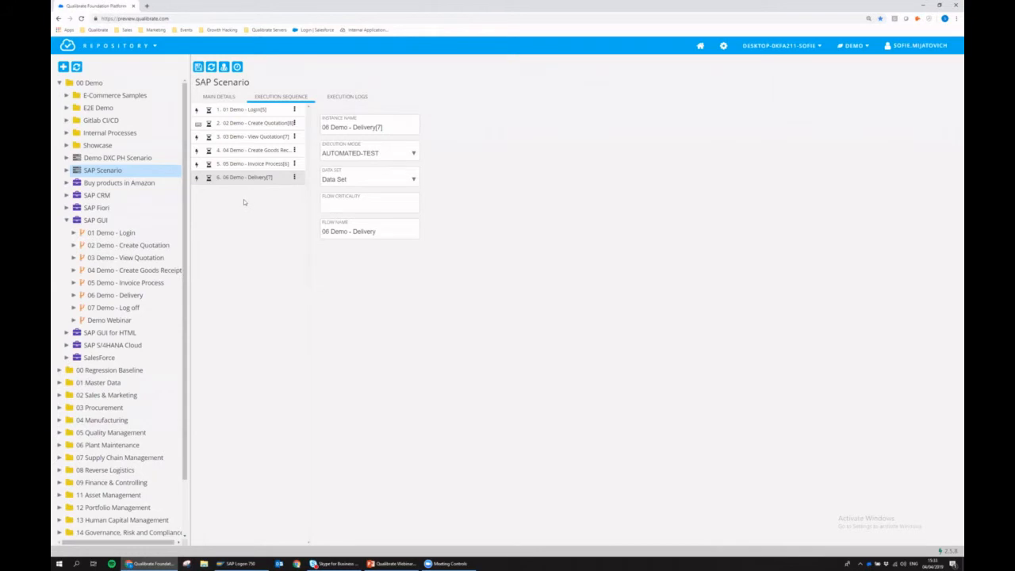
left_click(101, 310)
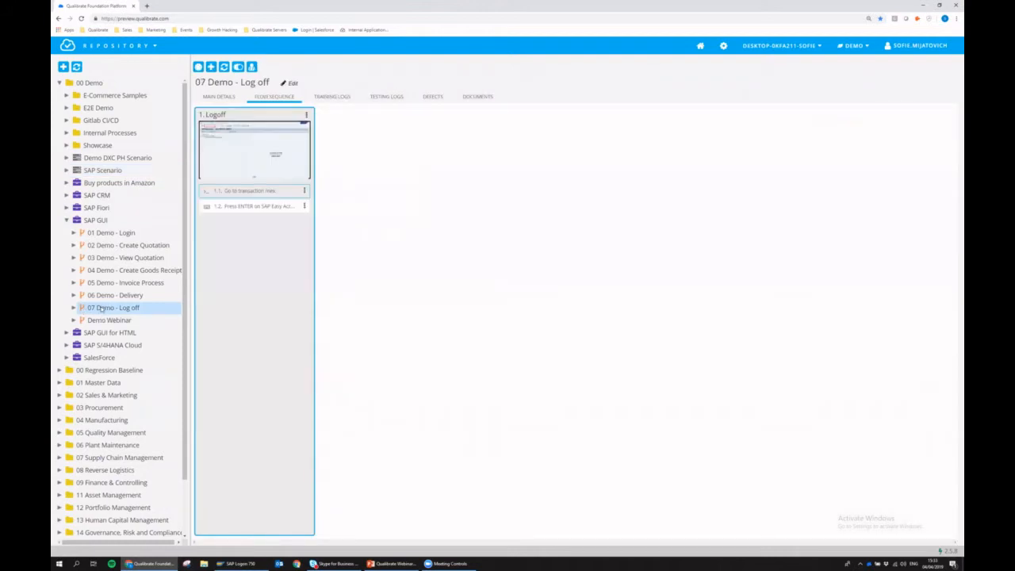
left_click_drag(101, 309, 112, 170)
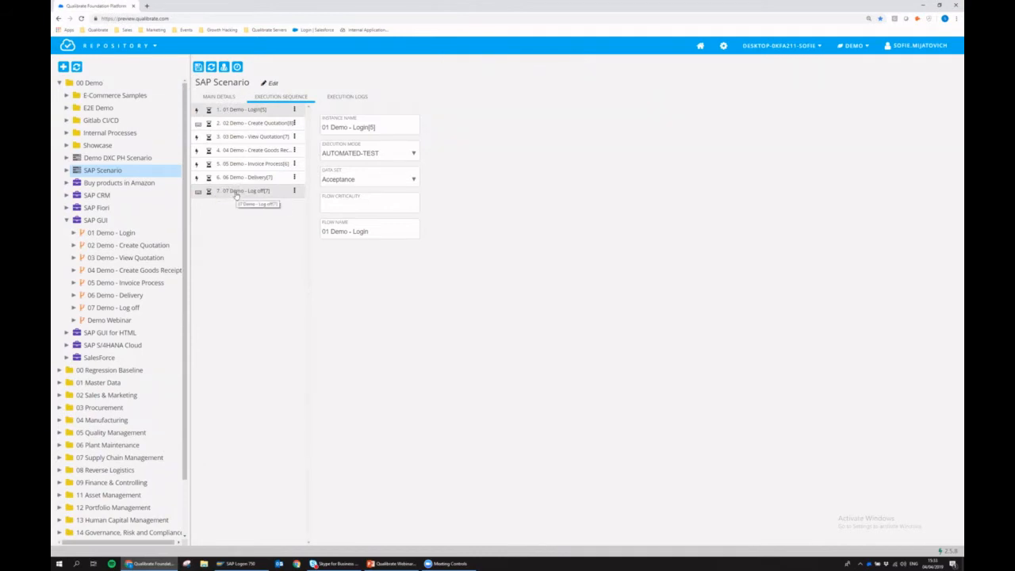
left_click(236, 194)
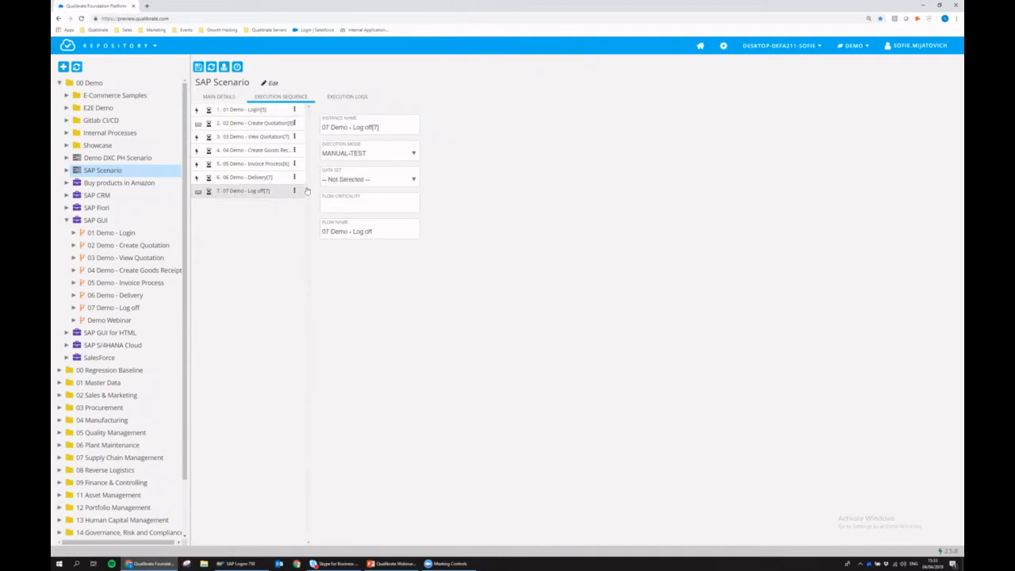
- Set the Log off instance to AUTOMATED-TEST execution mode with data set 'Data Set'
left_click(352, 155)
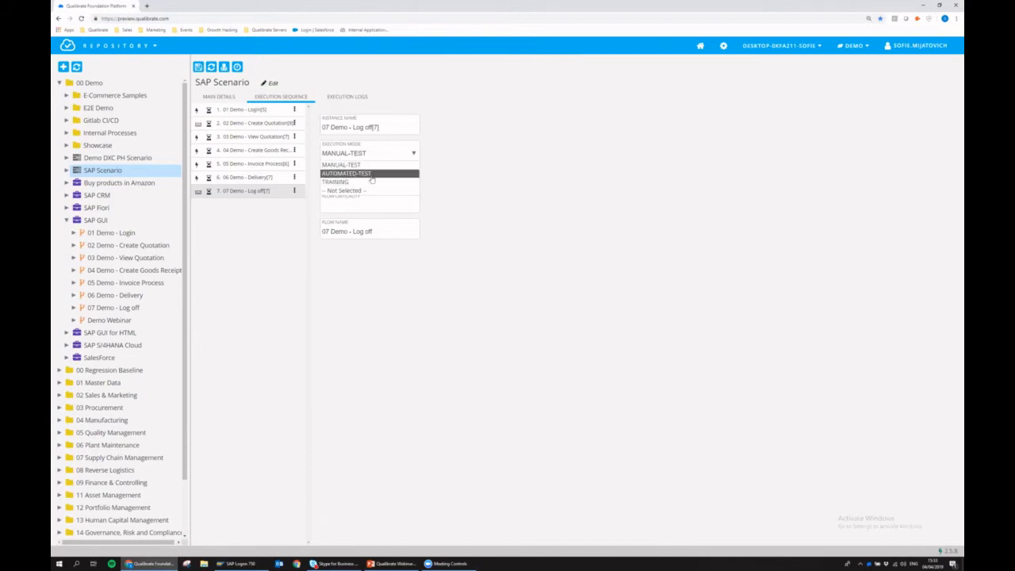
left_click(369, 174)
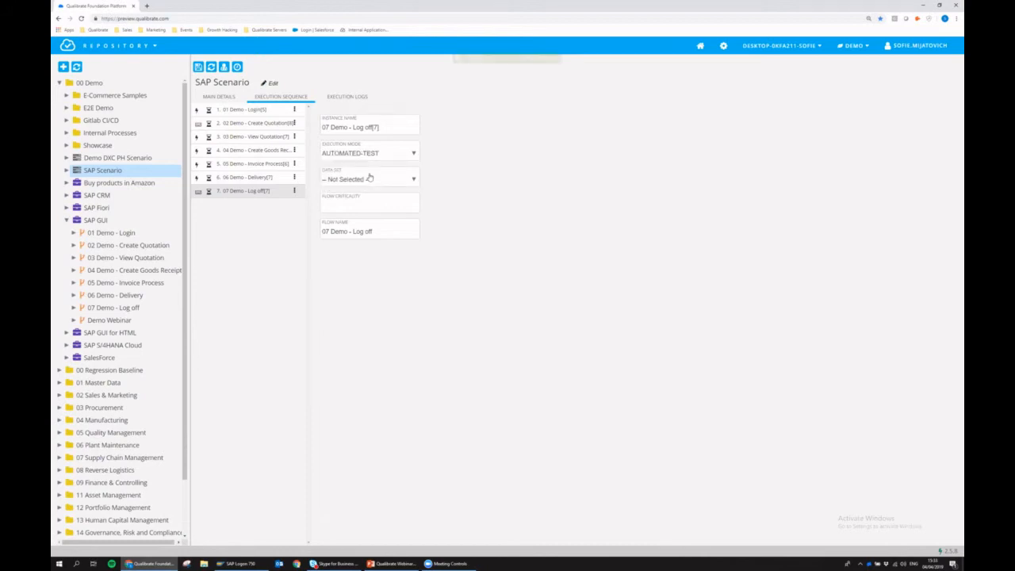
left_click(355, 180)
left_click(377, 197)
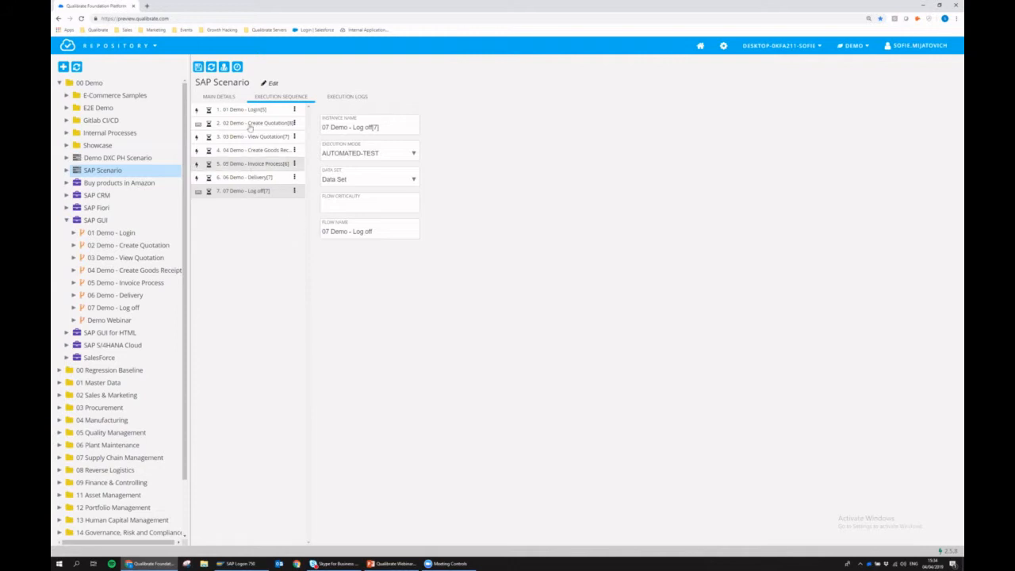
- Open the latest run's report from Execution Logs and export it to PDF
left_click(347, 96)
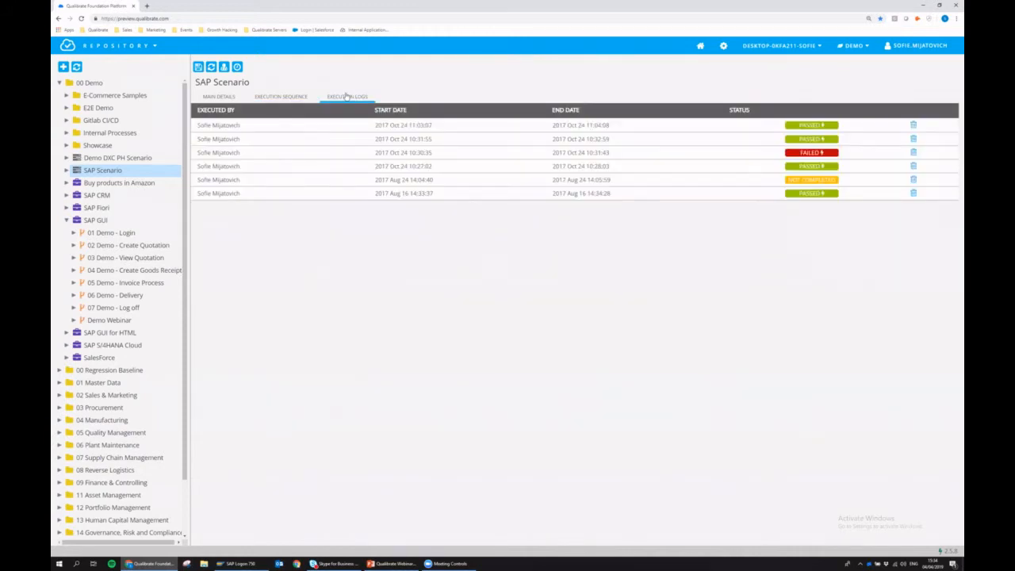
left_click(263, 129)
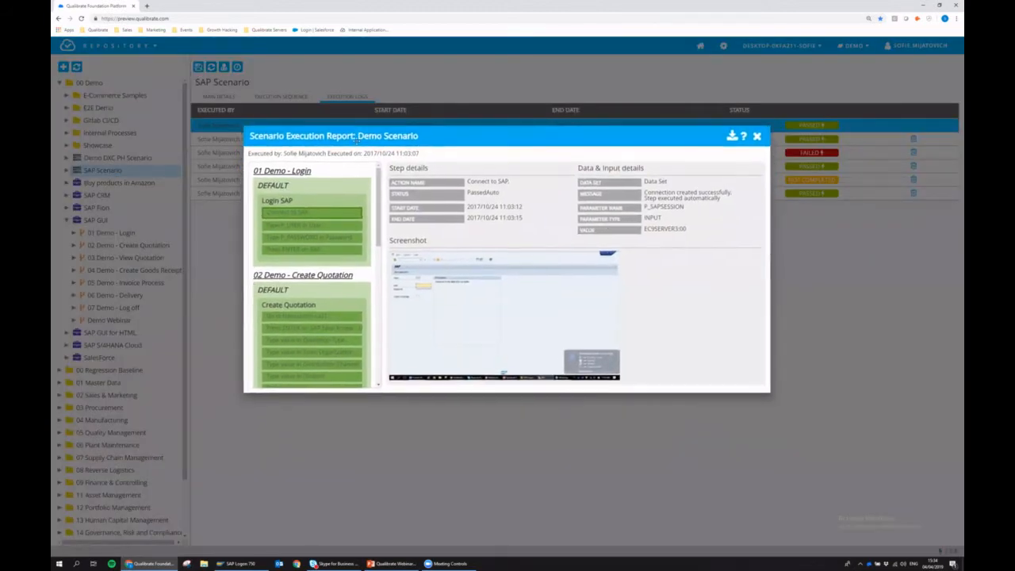
left_click_drag(381, 193, 396, 171)
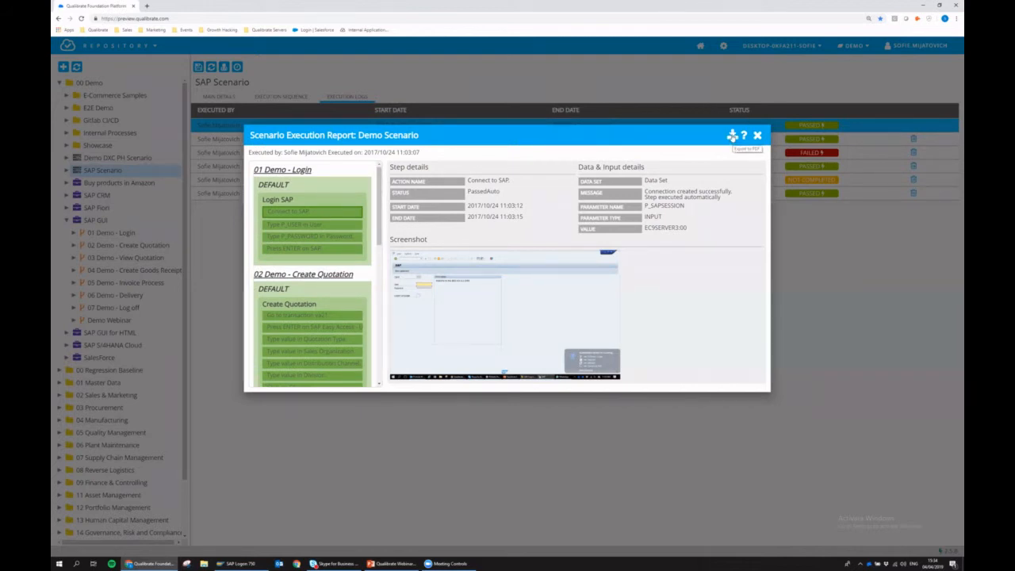
left_click(732, 137)
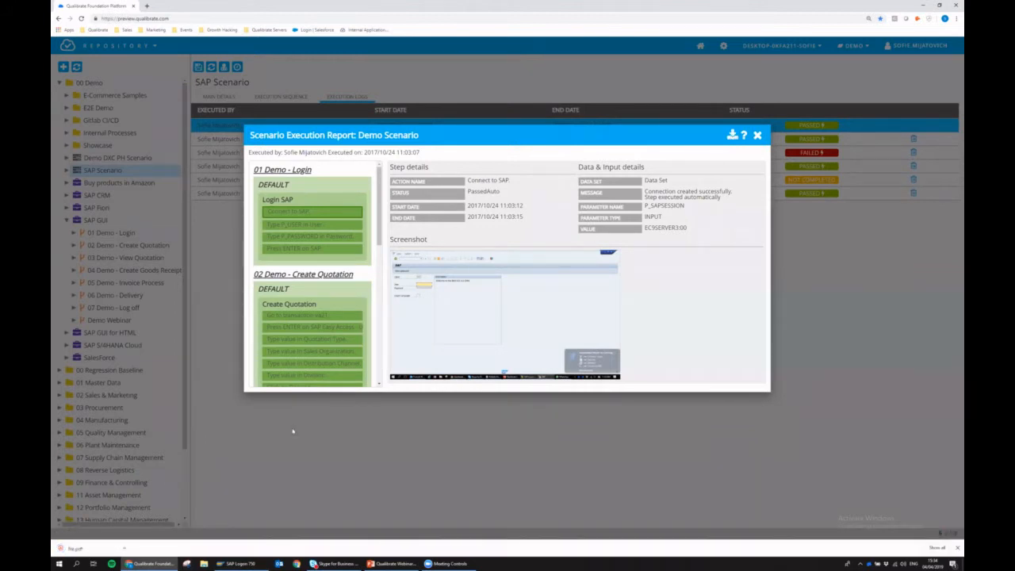
left_click(124, 548)
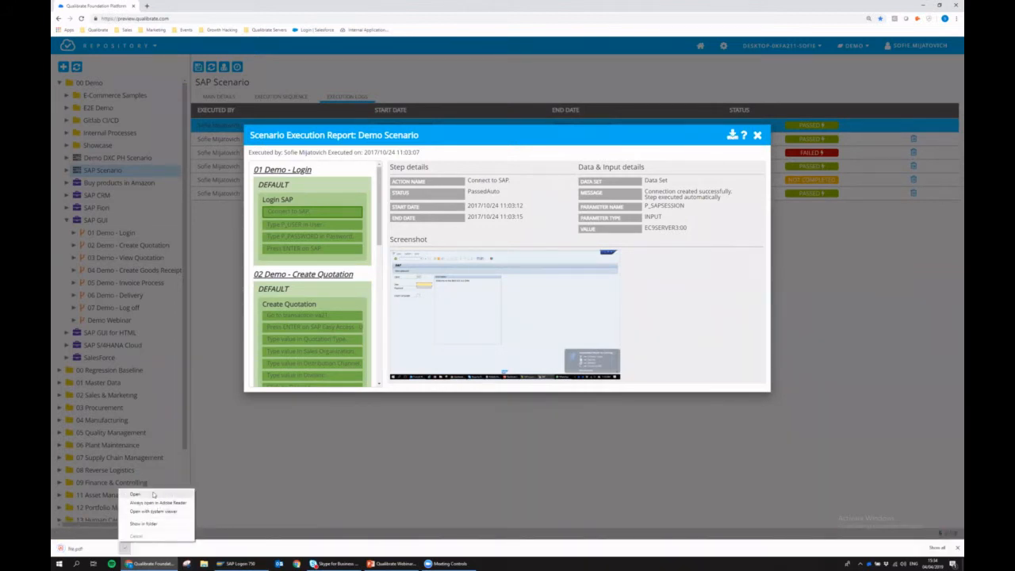
- Read through the 19-page file.pdf report in Chrome, then close it to return to Qualibrate
left_click(137, 494)
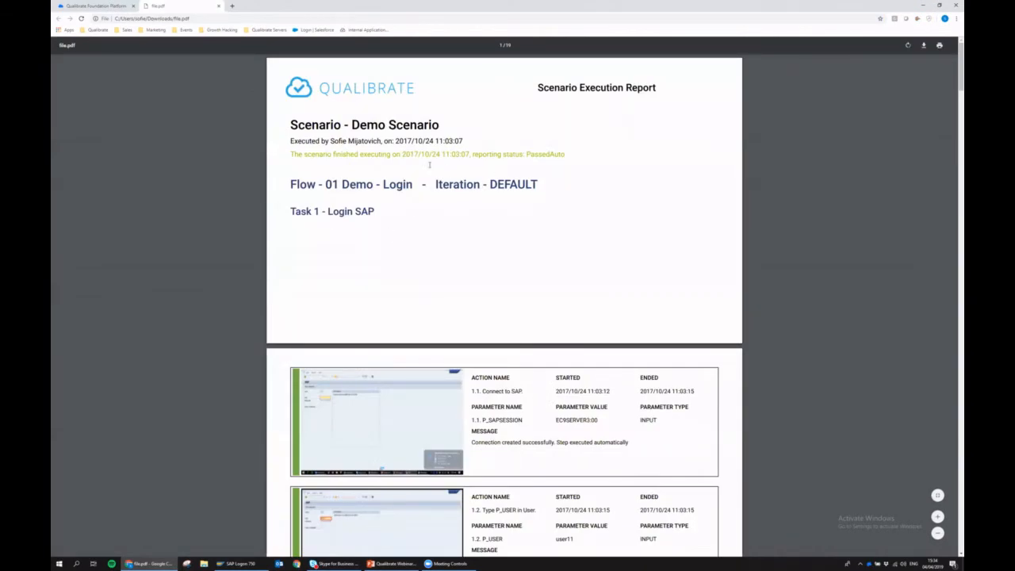
scroll(411, 183, "down", 9)
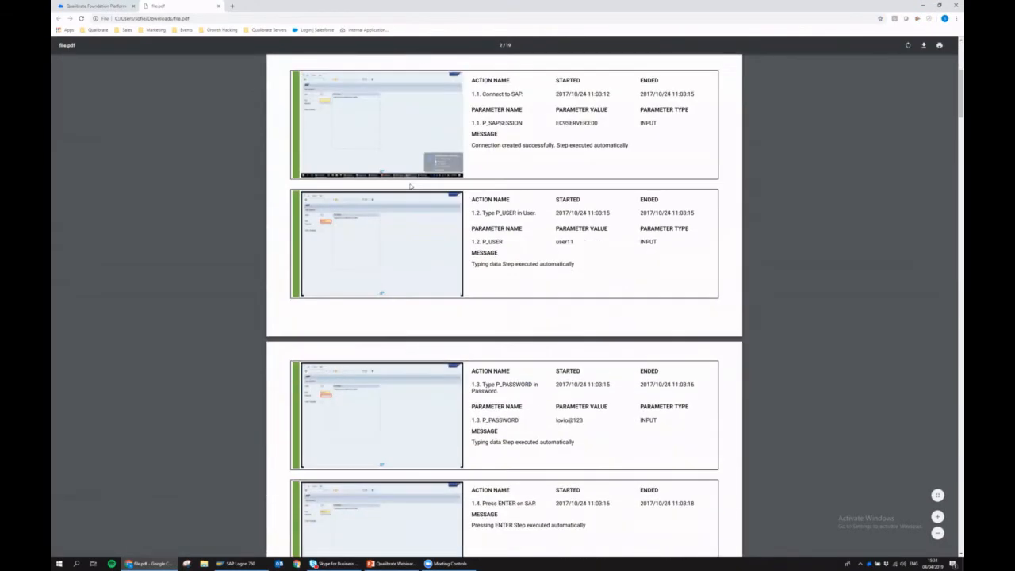
scroll(405, 198, "down", 5)
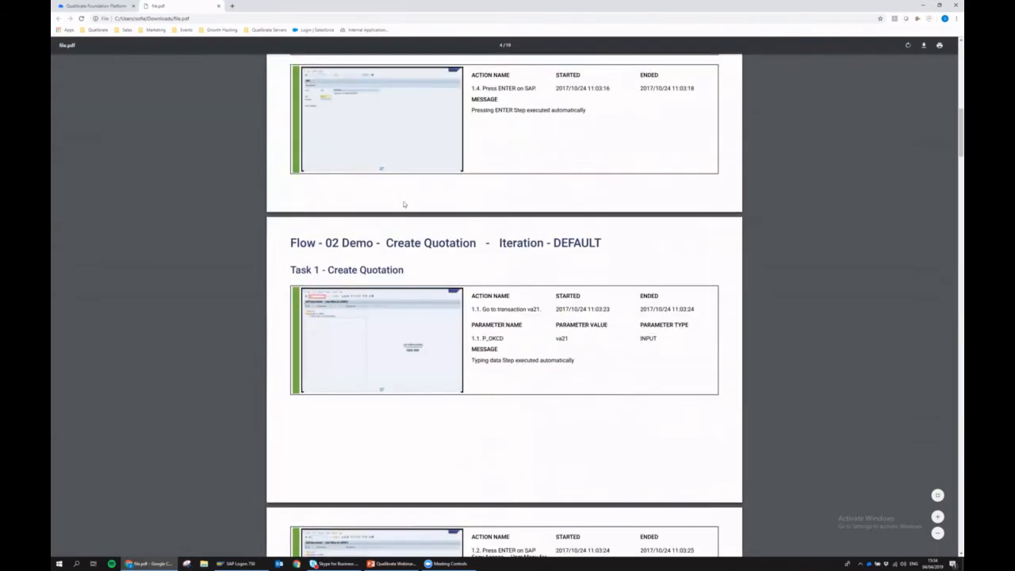
scroll(394, 206, "down", 7)
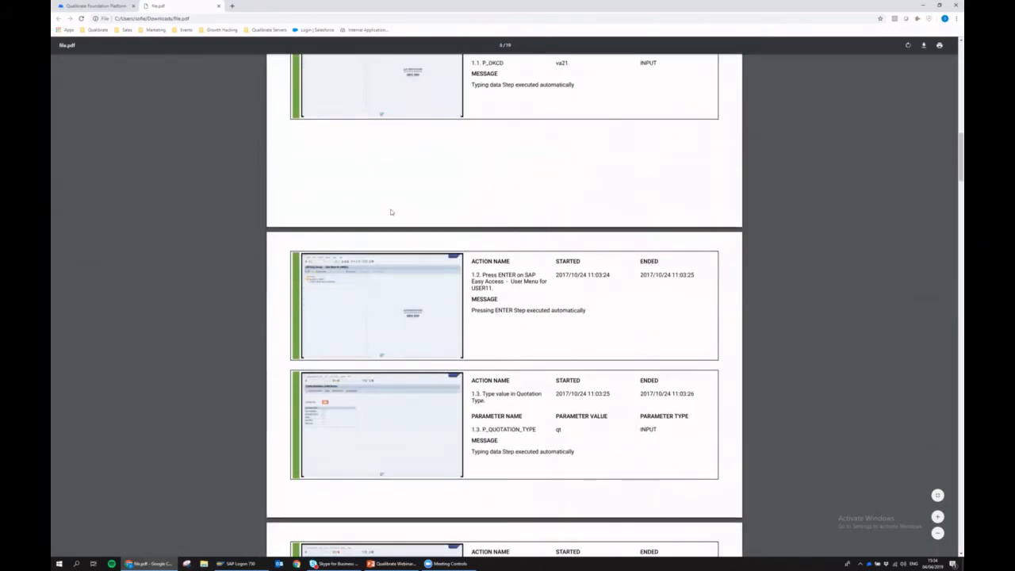
scroll(456, 178, "down", 2)
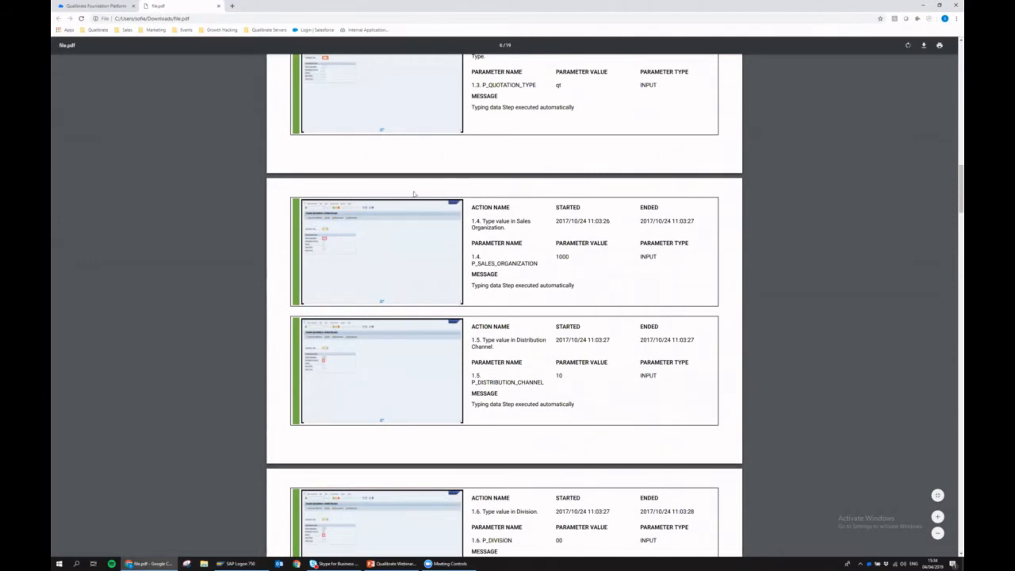
scroll(475, 190, "down", 4)
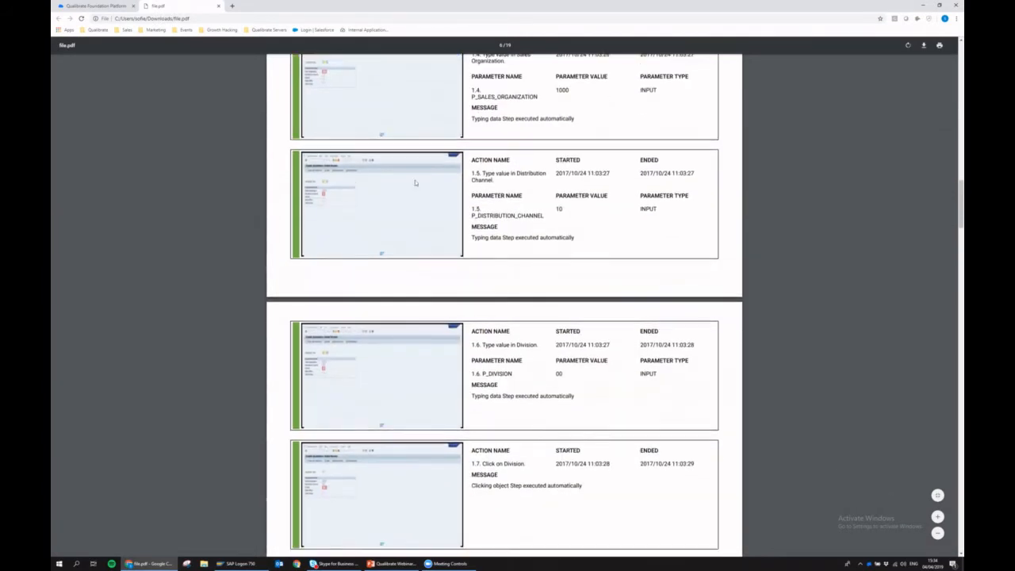
left_click(218, 5)
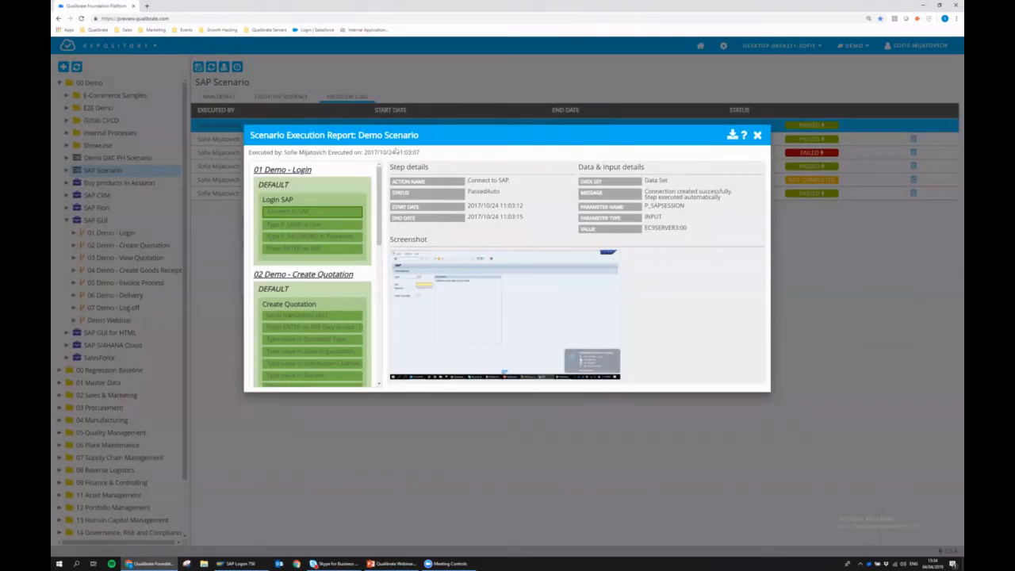
- Close the execution report and show the SAP Scenario's seven-flow execution sequence with the module menu open
left_click(757, 136)
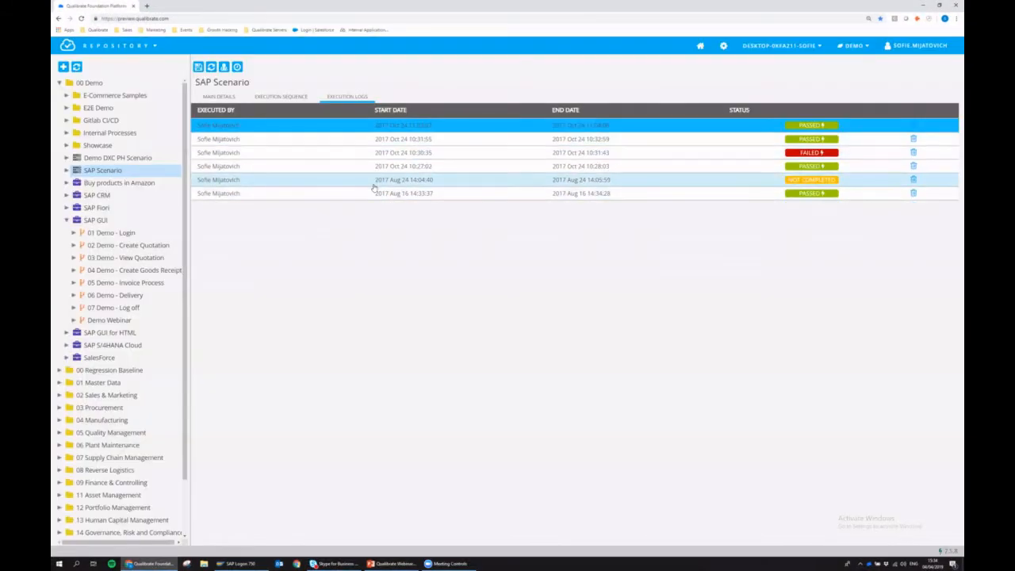
left_click(289, 96)
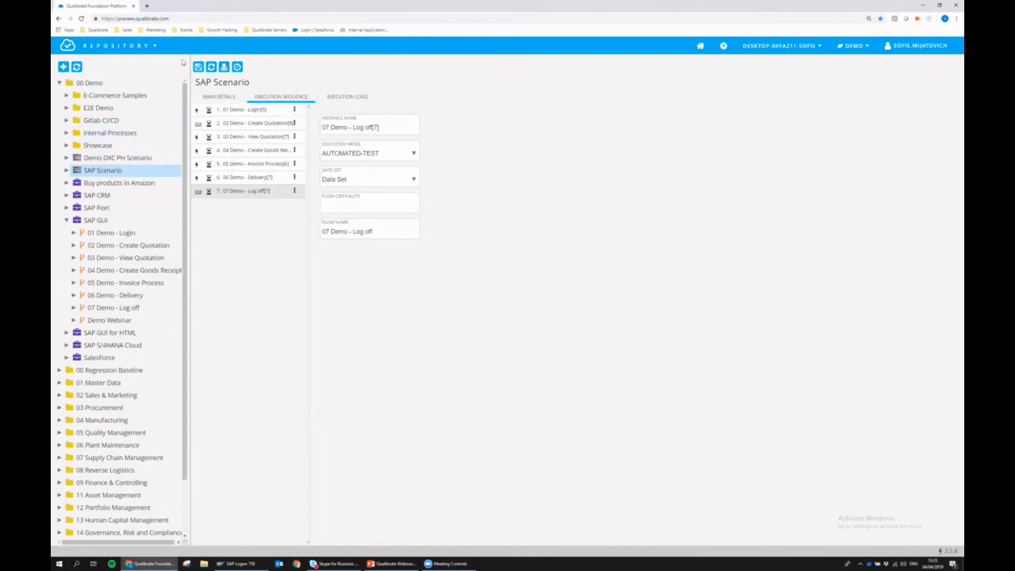
left_click(125, 47)
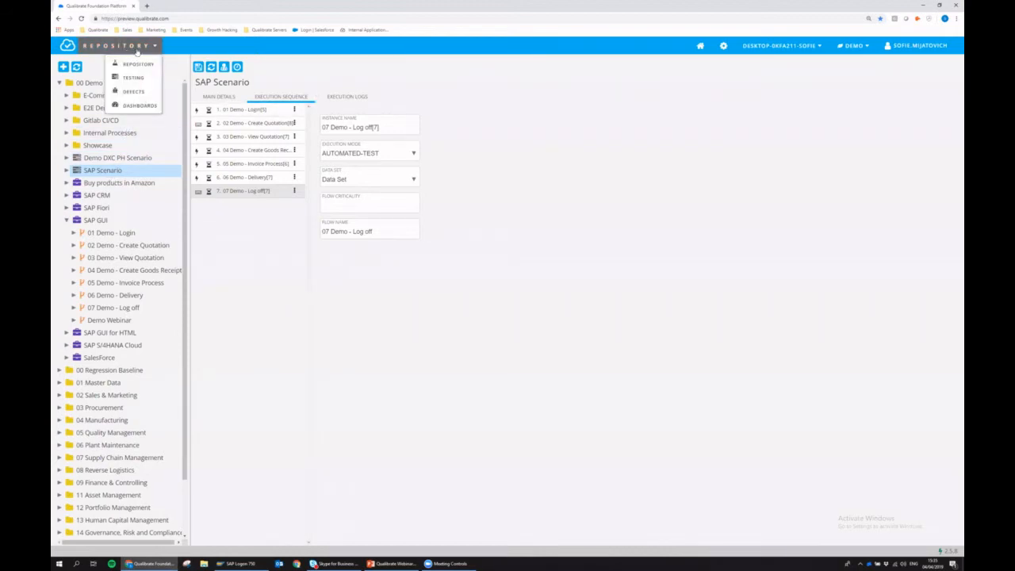
- In Defects, open defect 1089, set its status to Closed and post a comment
left_click(133, 92)
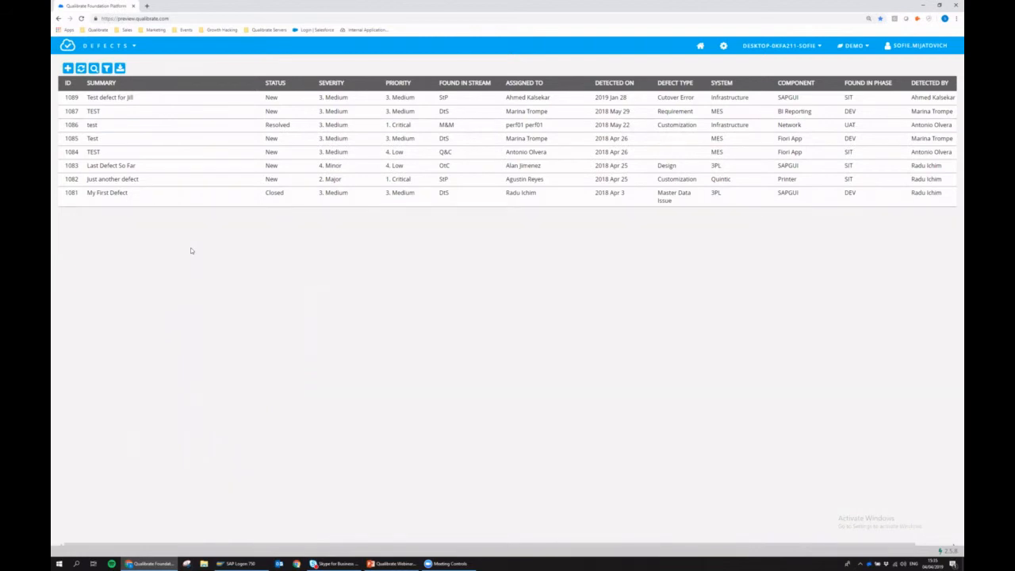
double_click(115, 98)
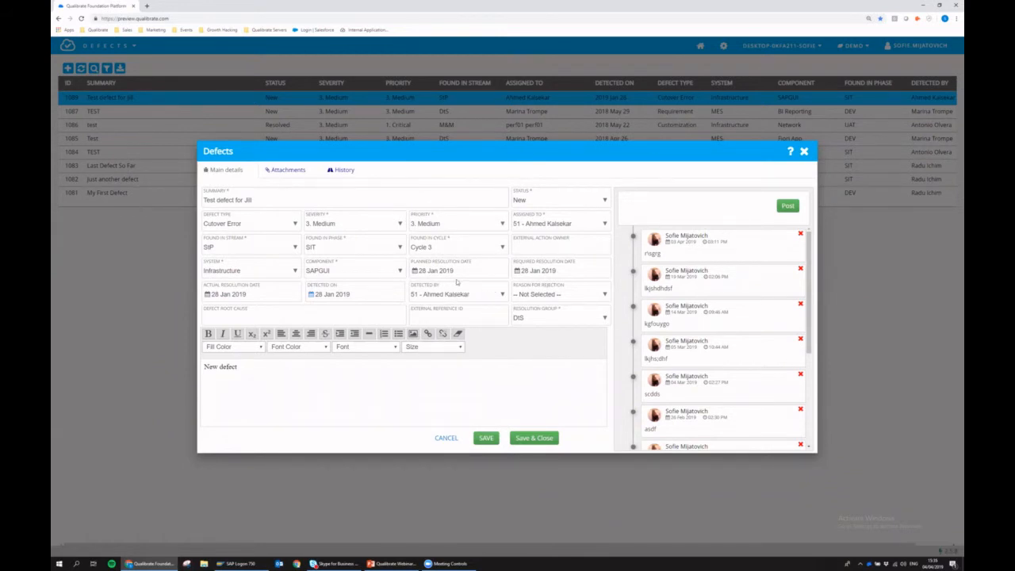
left_click(536, 201)
left_click(539, 271)
left_click(788, 206)
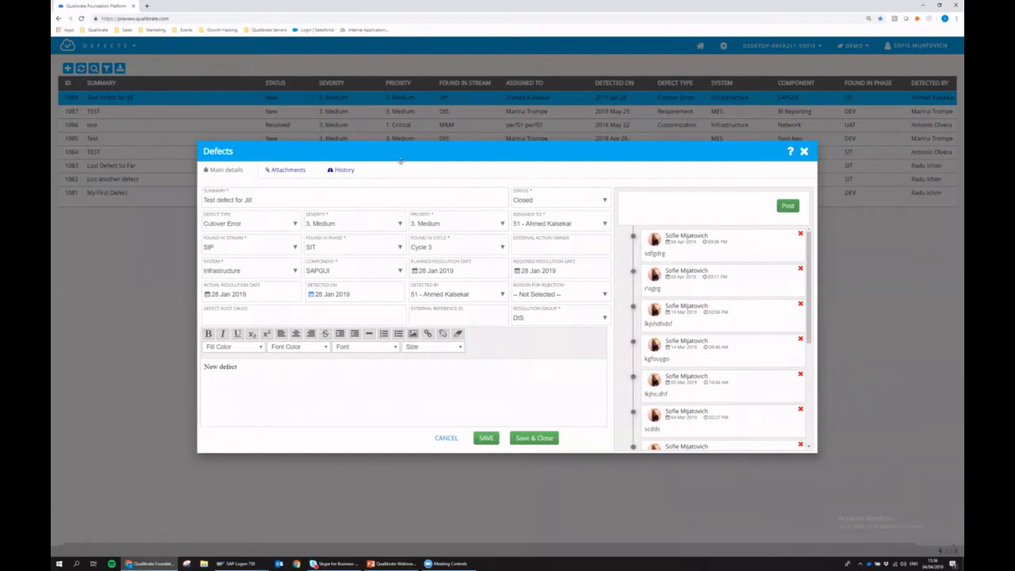
- Check defect 1089's attachments and main details, then close the defect window
left_click(285, 170)
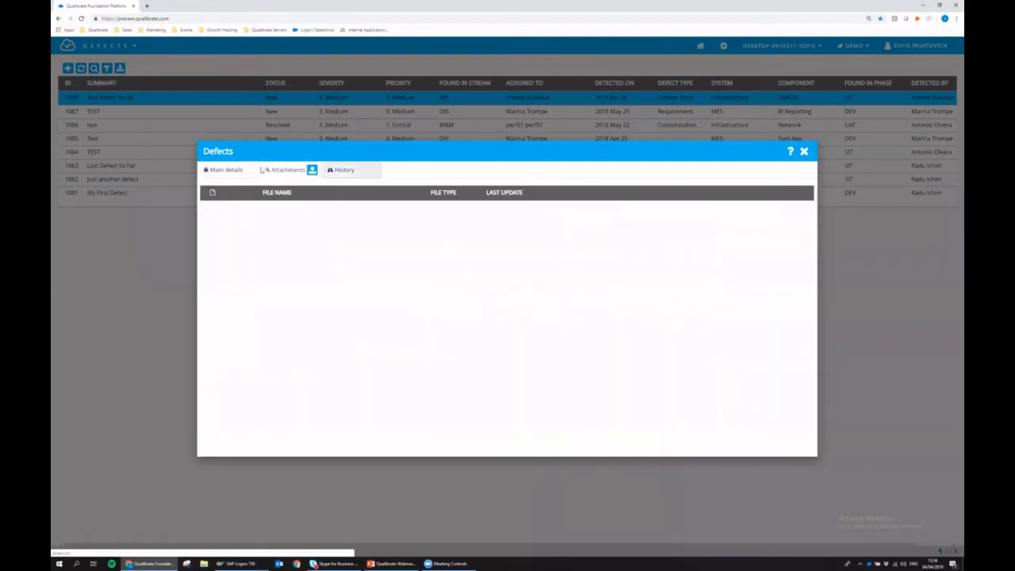
left_click(225, 170)
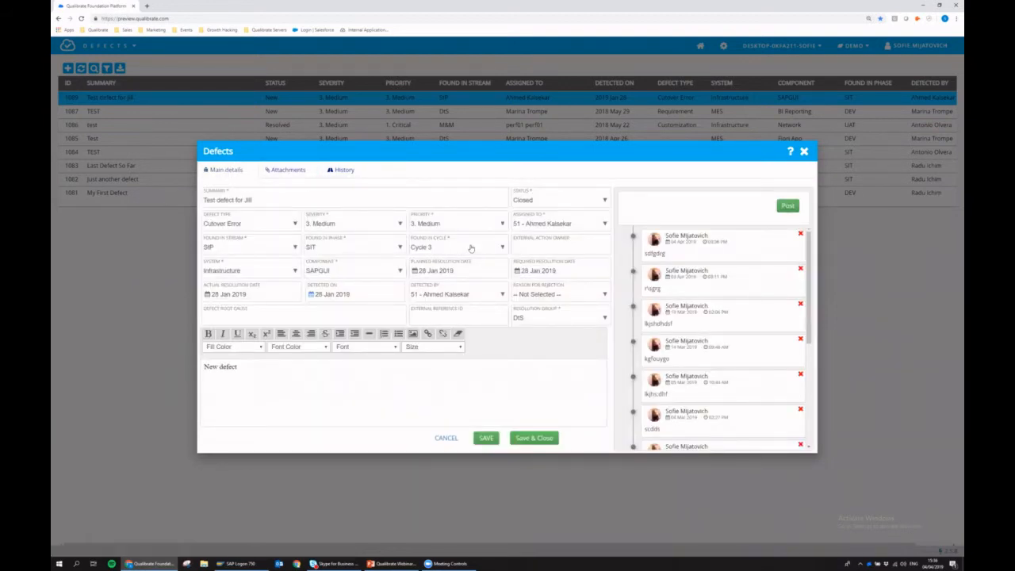
left_click(803, 151)
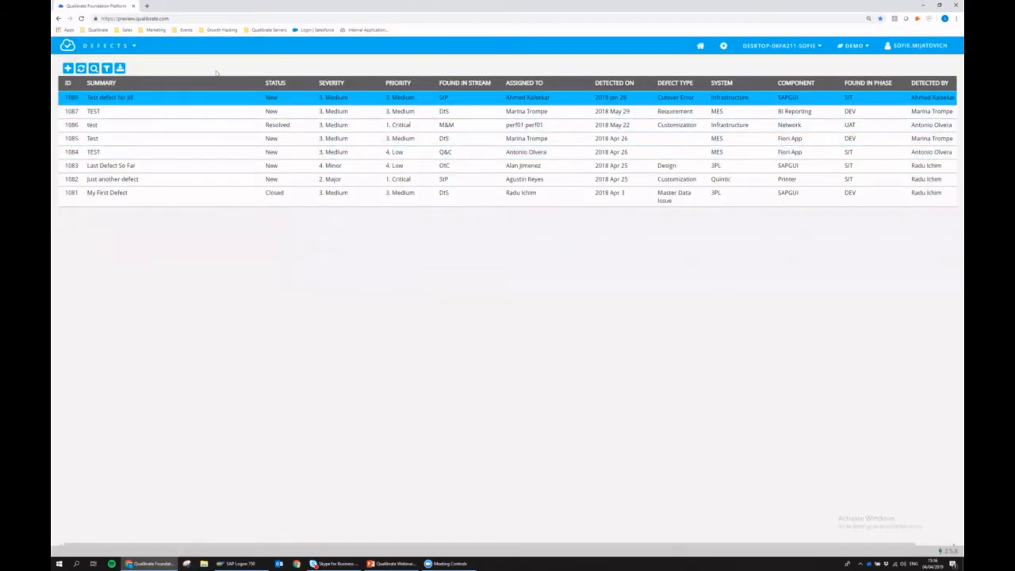
left_click(117, 49)
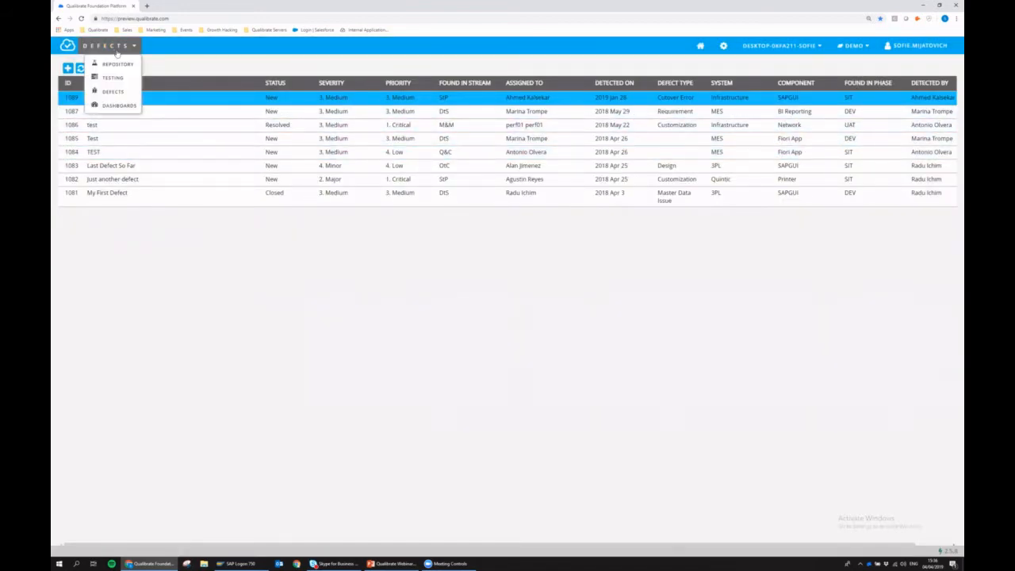
- Switch to Dashboards to view the Defect Statistics and Aggregated Scenario Execution by Area charts
left_click(111, 107)
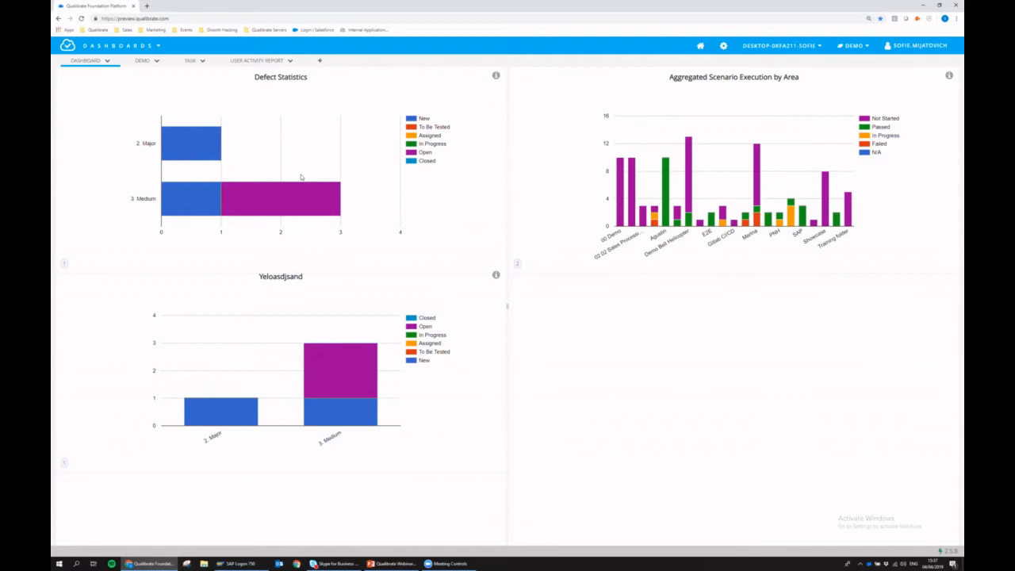
left_click(128, 52)
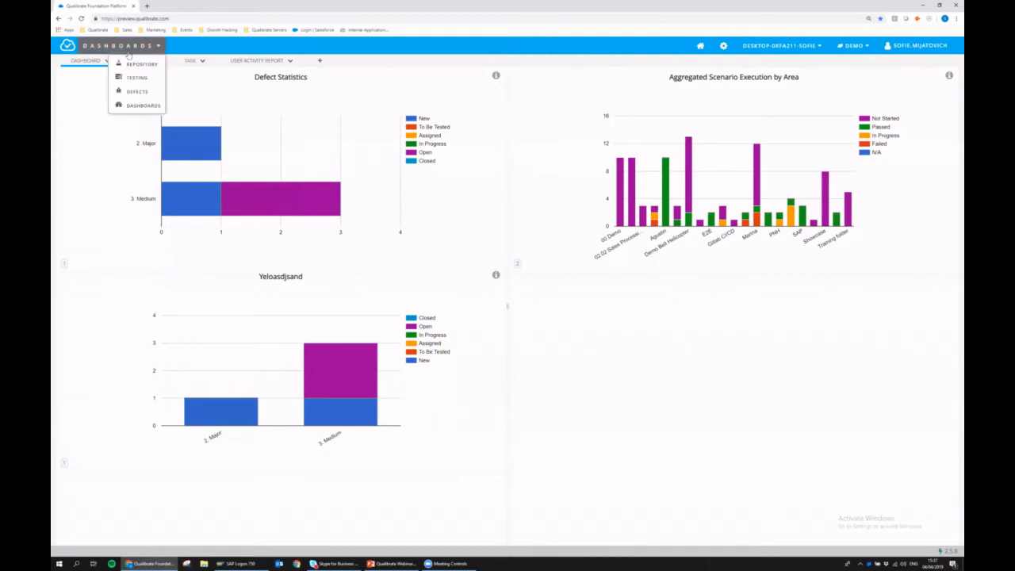
- Return to the Repository and open the Demo Webinar flow under 00 Demo > SAP GUI
left_click(142, 64)
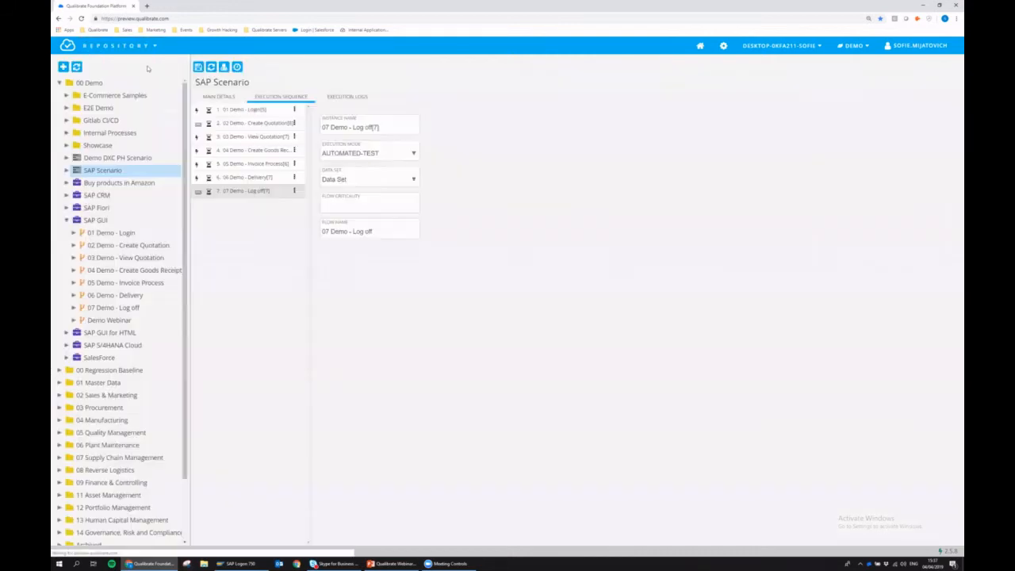
left_click(59, 82)
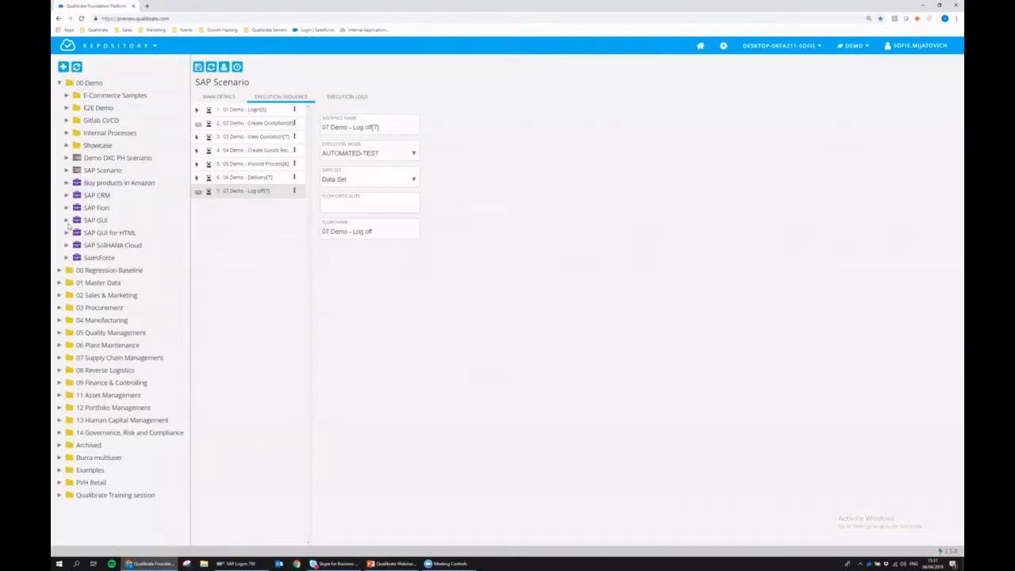
left_click(67, 220)
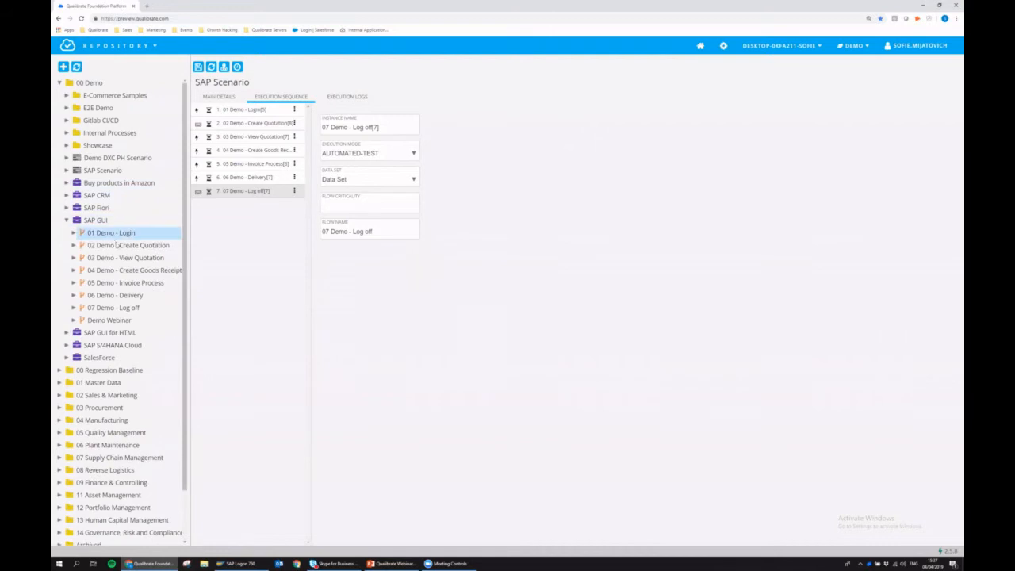
left_click(128, 321)
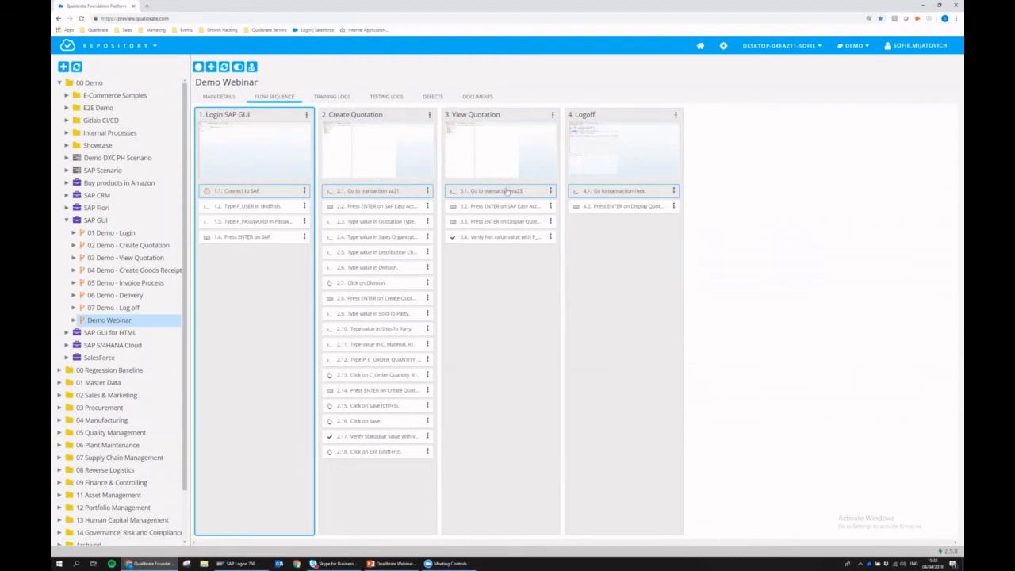
- Review the Create Quotation, View Quotation, Logoff and Login SAP GUI stages, check the Data Set, then return to Demo Webinar's flow
left_click(369, 113)
left_click(458, 114)
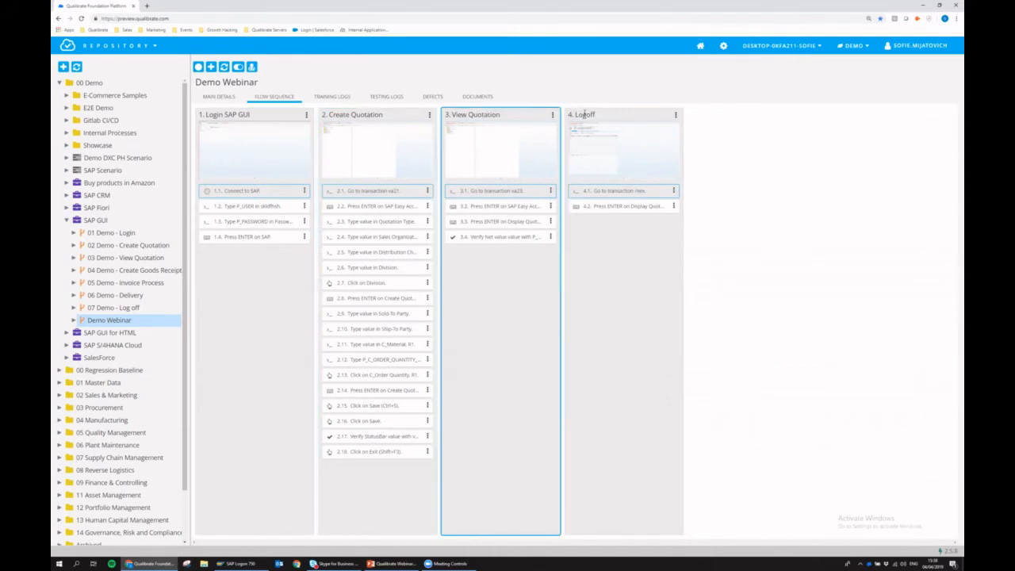
left_click(587, 112)
left_click(209, 152)
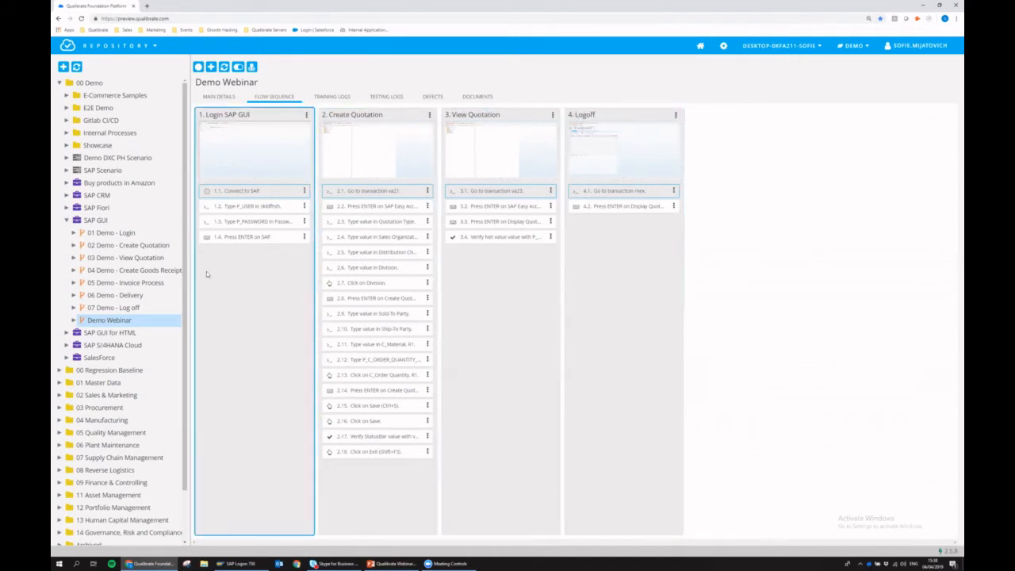
left_click(72, 319)
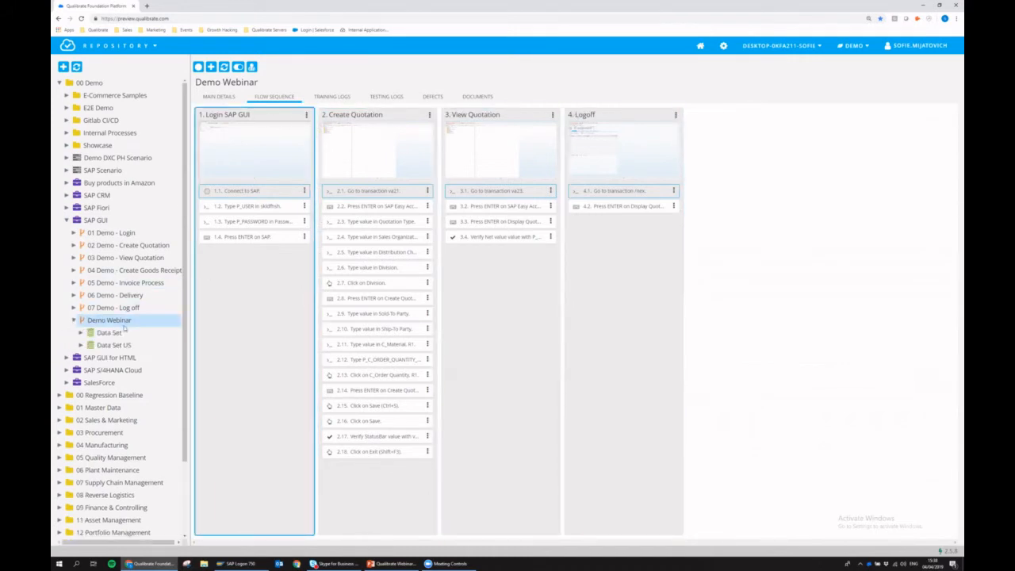
left_click(113, 334)
left_click(109, 321)
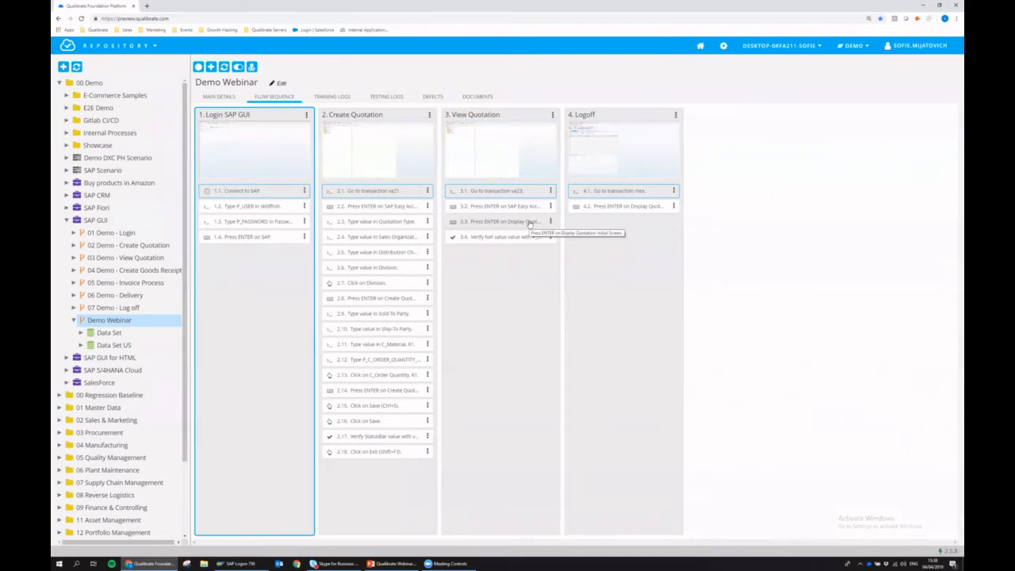
left_click(106, 173)
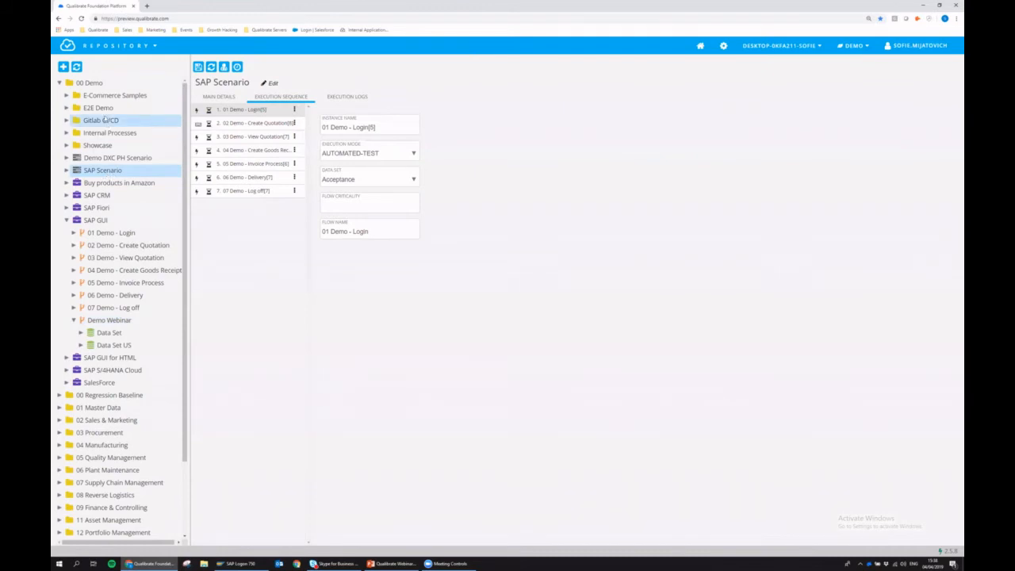
left_click(119, 47)
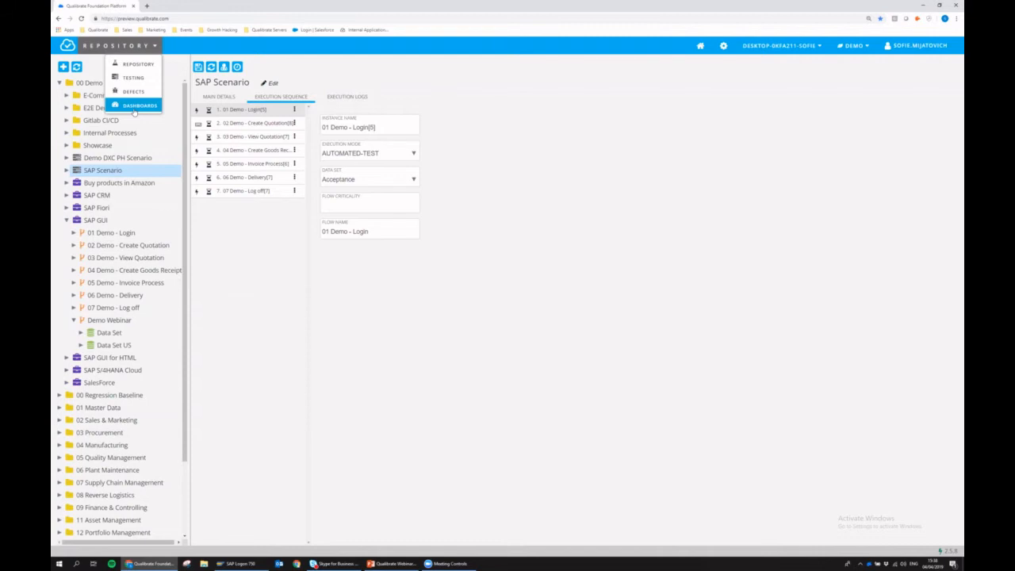
left_click(149, 320)
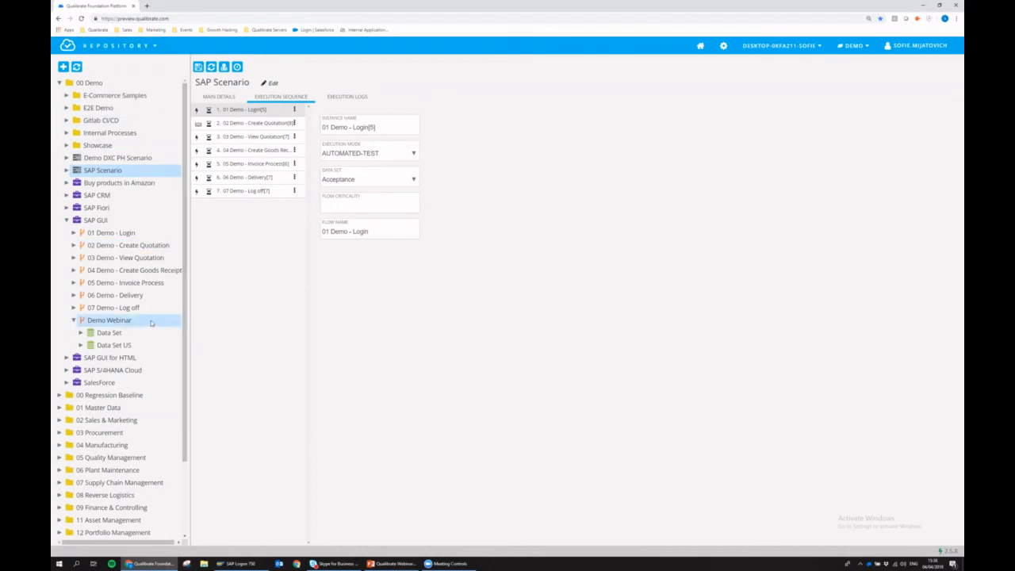